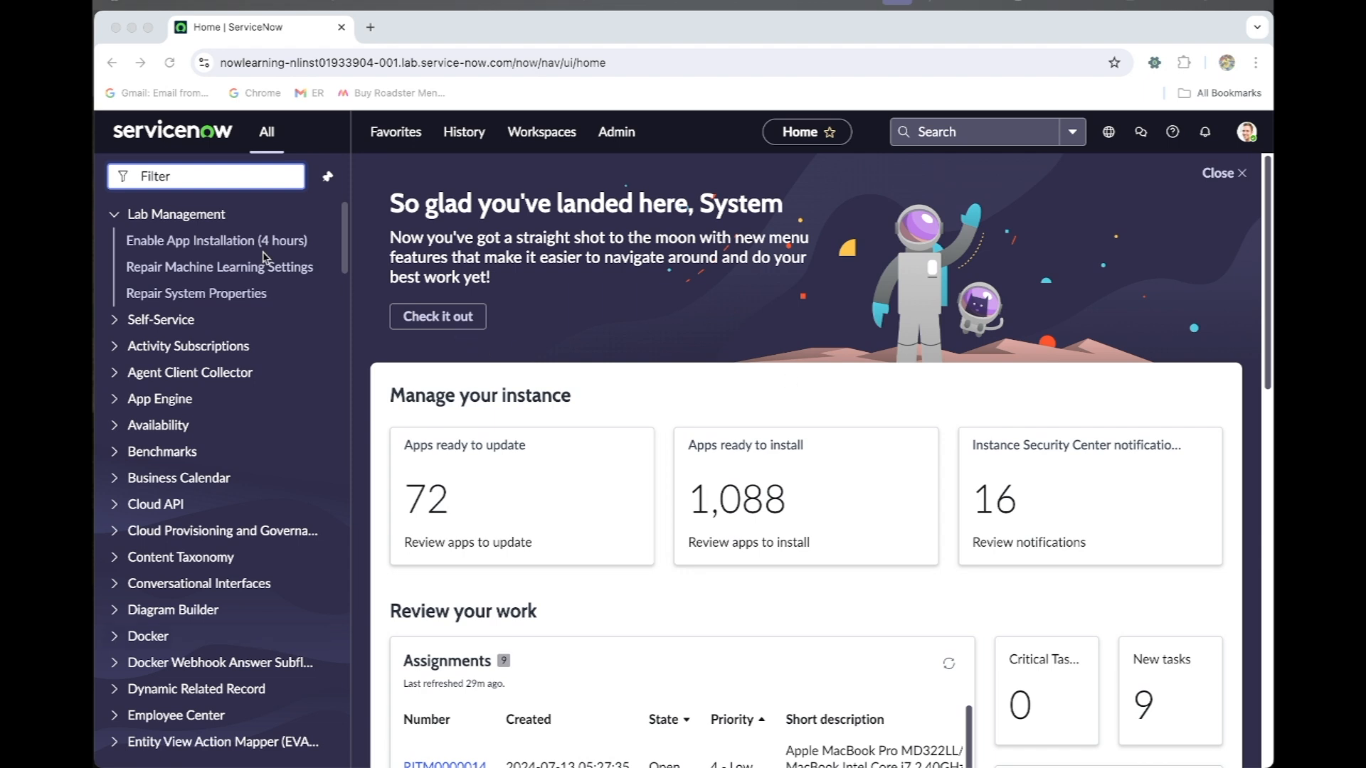
# - Find the Port Probes module in the navigator and open its list in a new browser tab
pyautogui.click(240, 178)
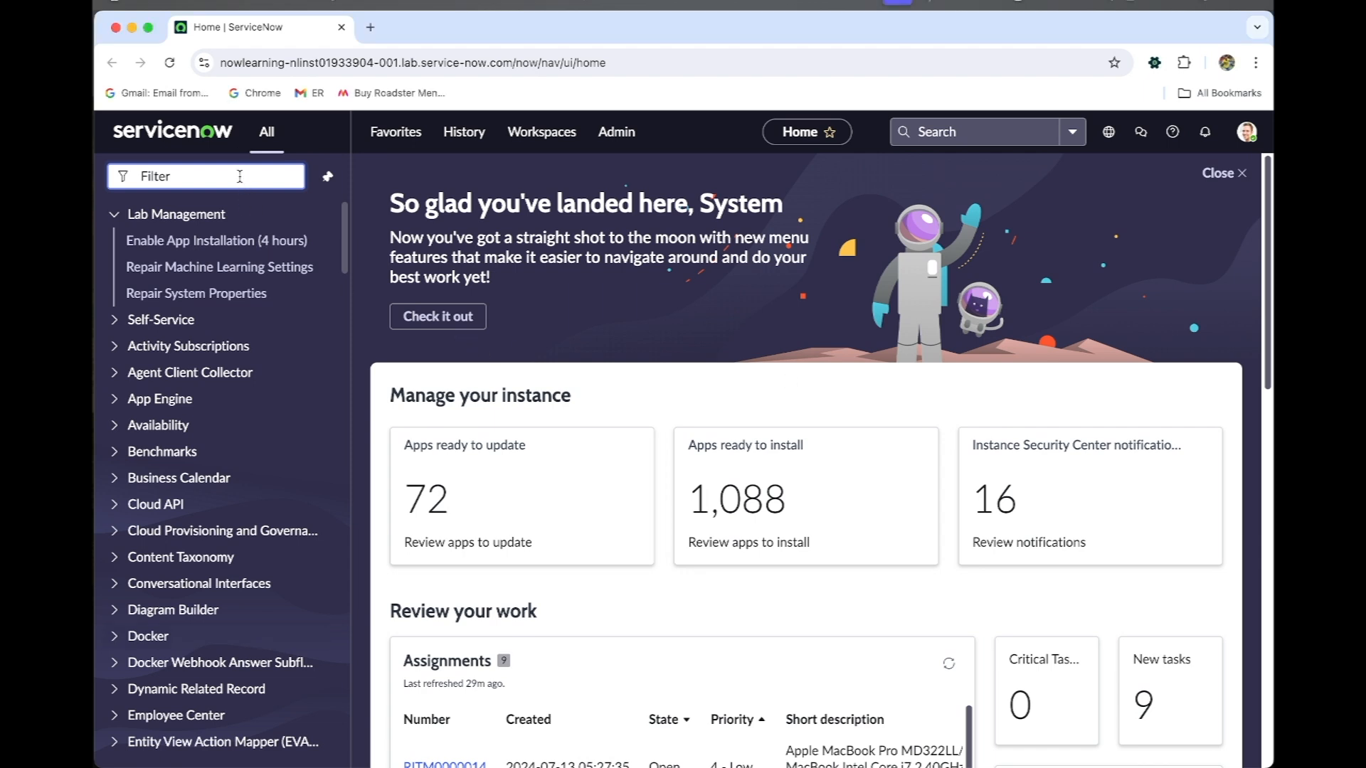
pyautogui.write('port p')
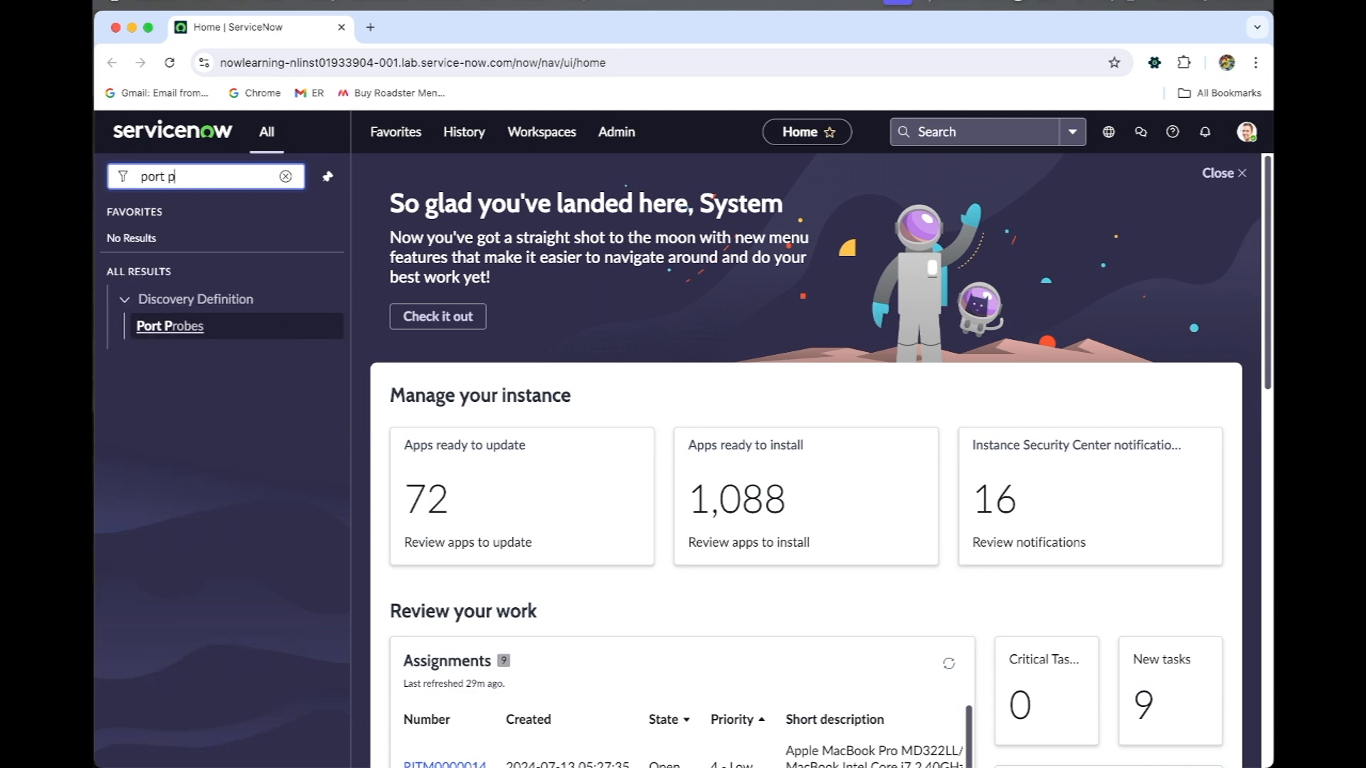
pyautogui.write('rob')
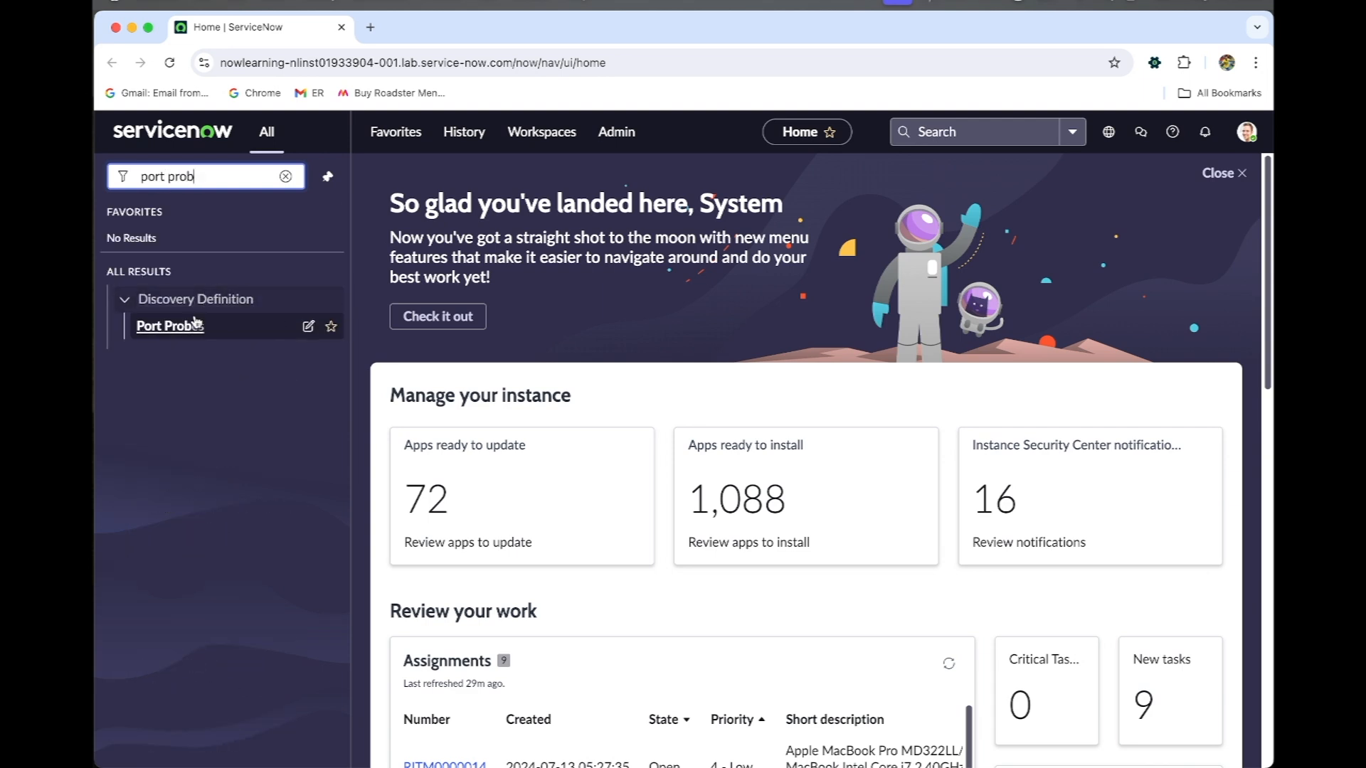
pyautogui.keyDown('super'); pyautogui.click(195, 325); pyautogui.keyUp('super')
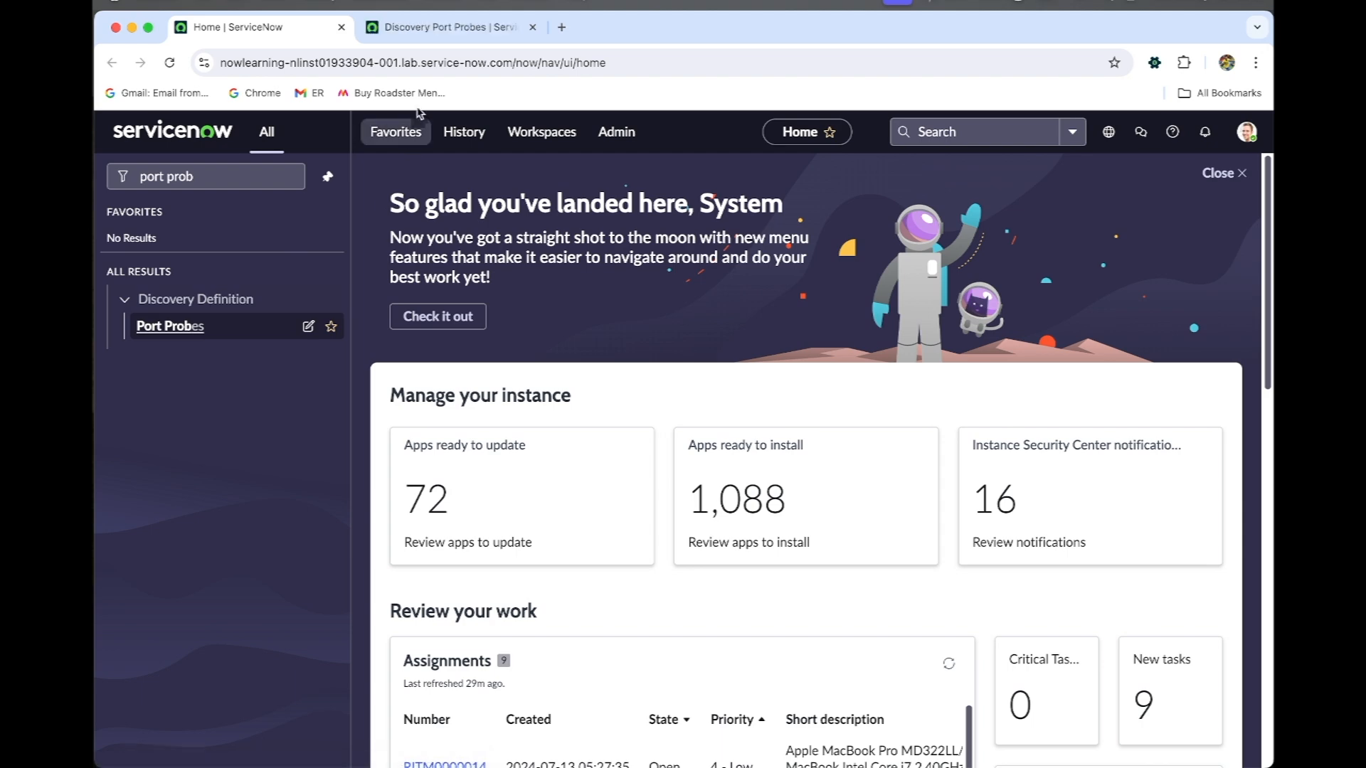
pyautogui.click(441, 27)
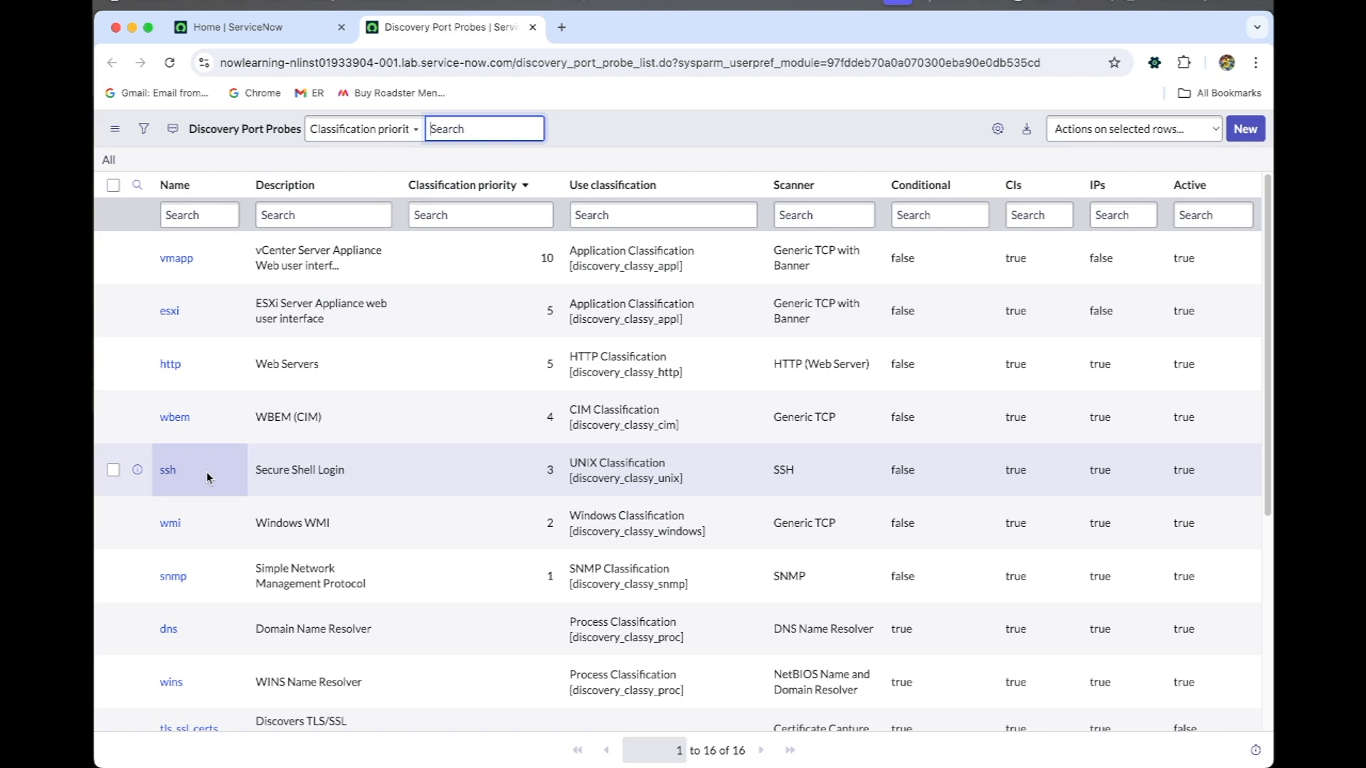
# - Open the ssh port probe in a new browser tab and review its settings and trigger probes
pyautogui.click(326, 480)
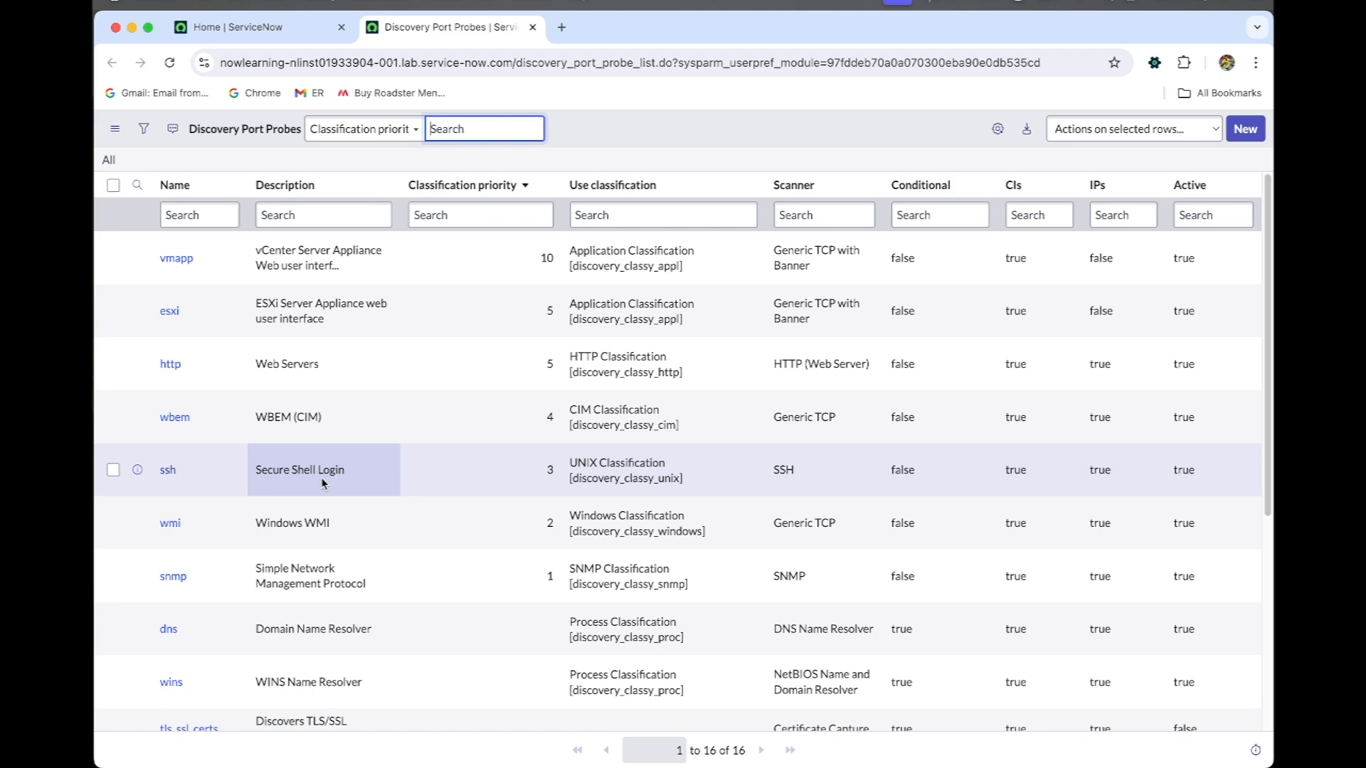
pyautogui.click(201, 484)
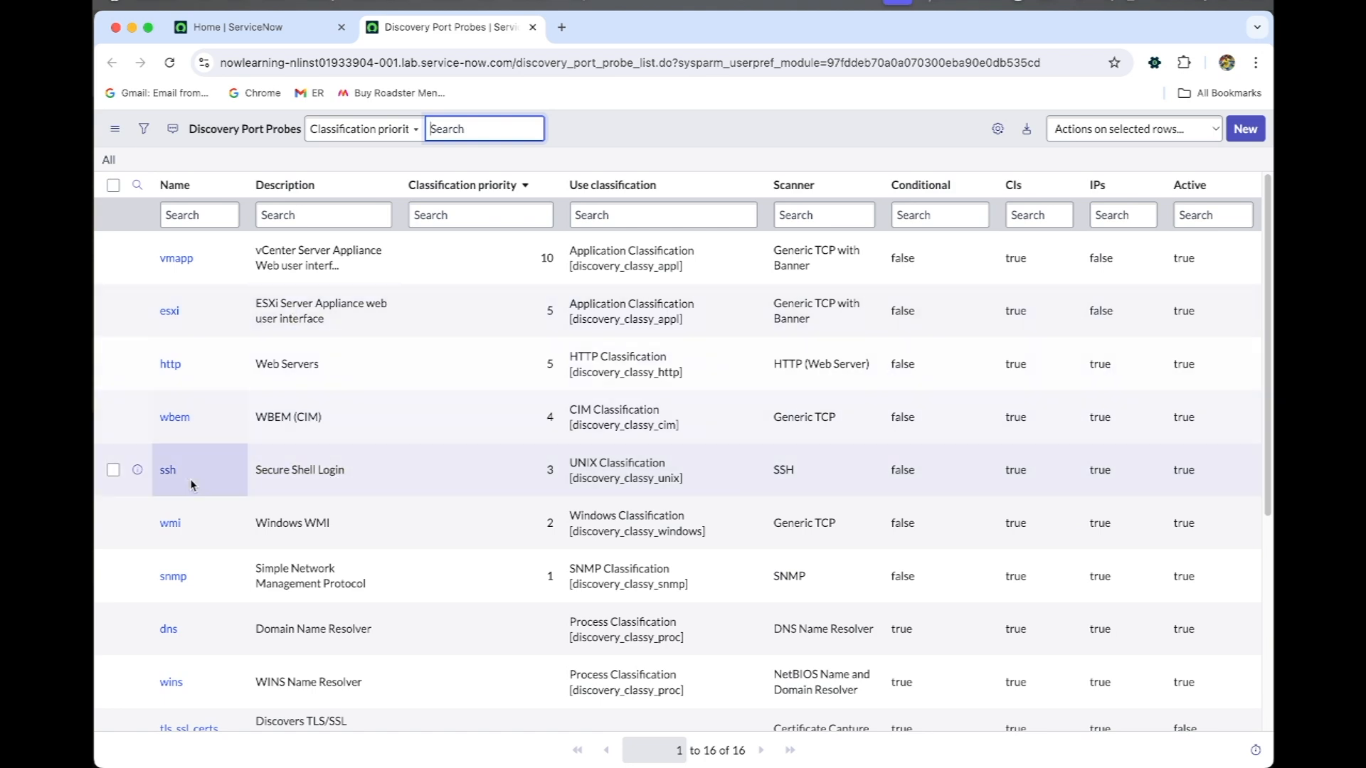
pyautogui.keyDown('super'); pyautogui.click(169, 472); pyautogui.keyUp('super')
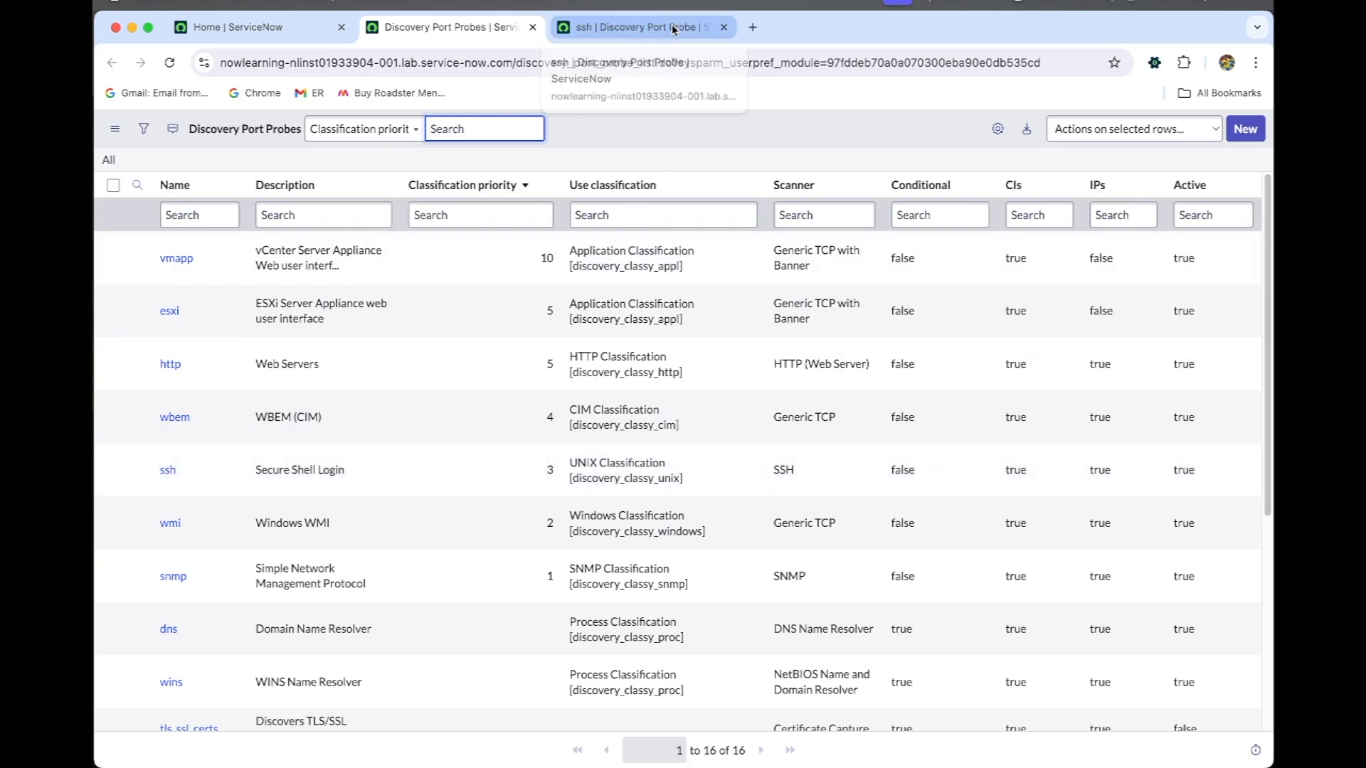
pyautogui.click(673, 29)
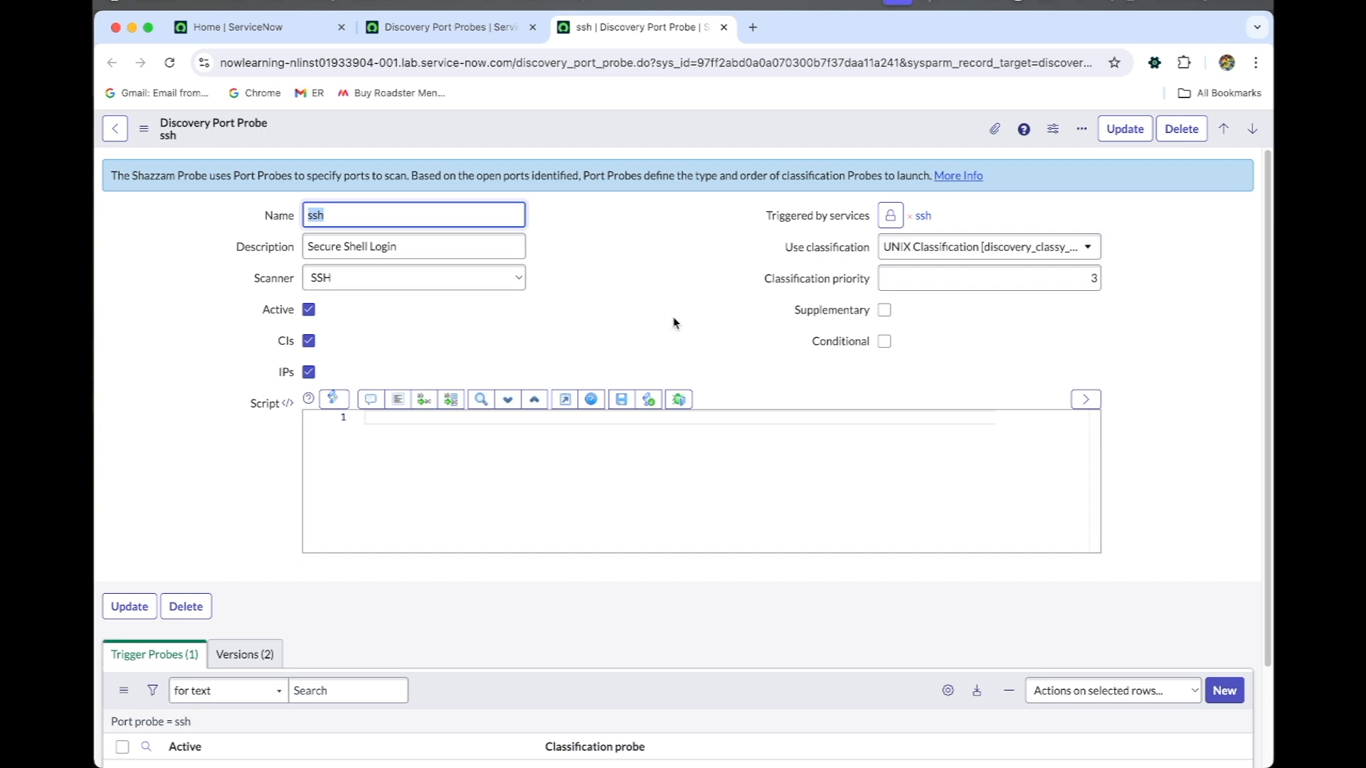
pyautogui.scroll(-3, 672, 320)
pyautogui.scroll(3, 674, 318)
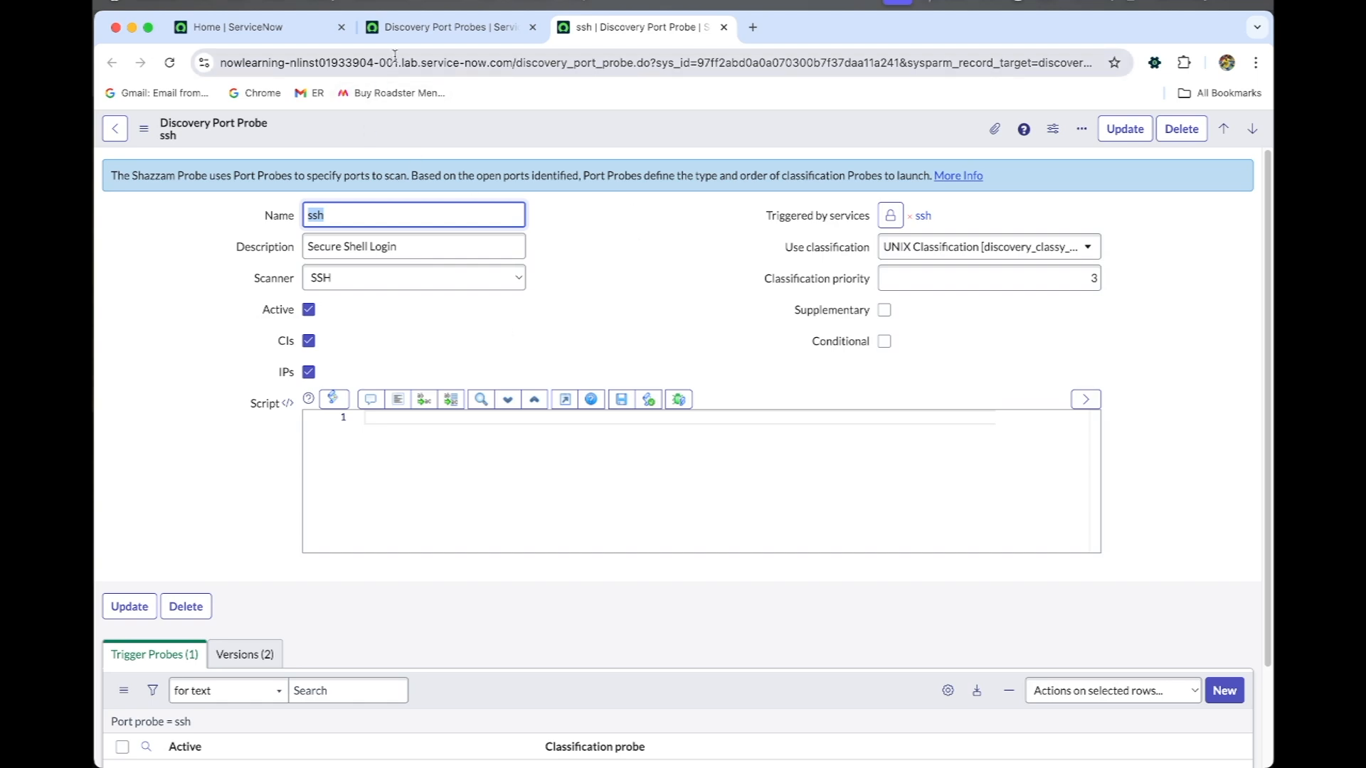
# - Return to the home page, find the IP Services module and open its list in a new browser tab
pyautogui.click(398, 32)
pyautogui.click(317, 32)
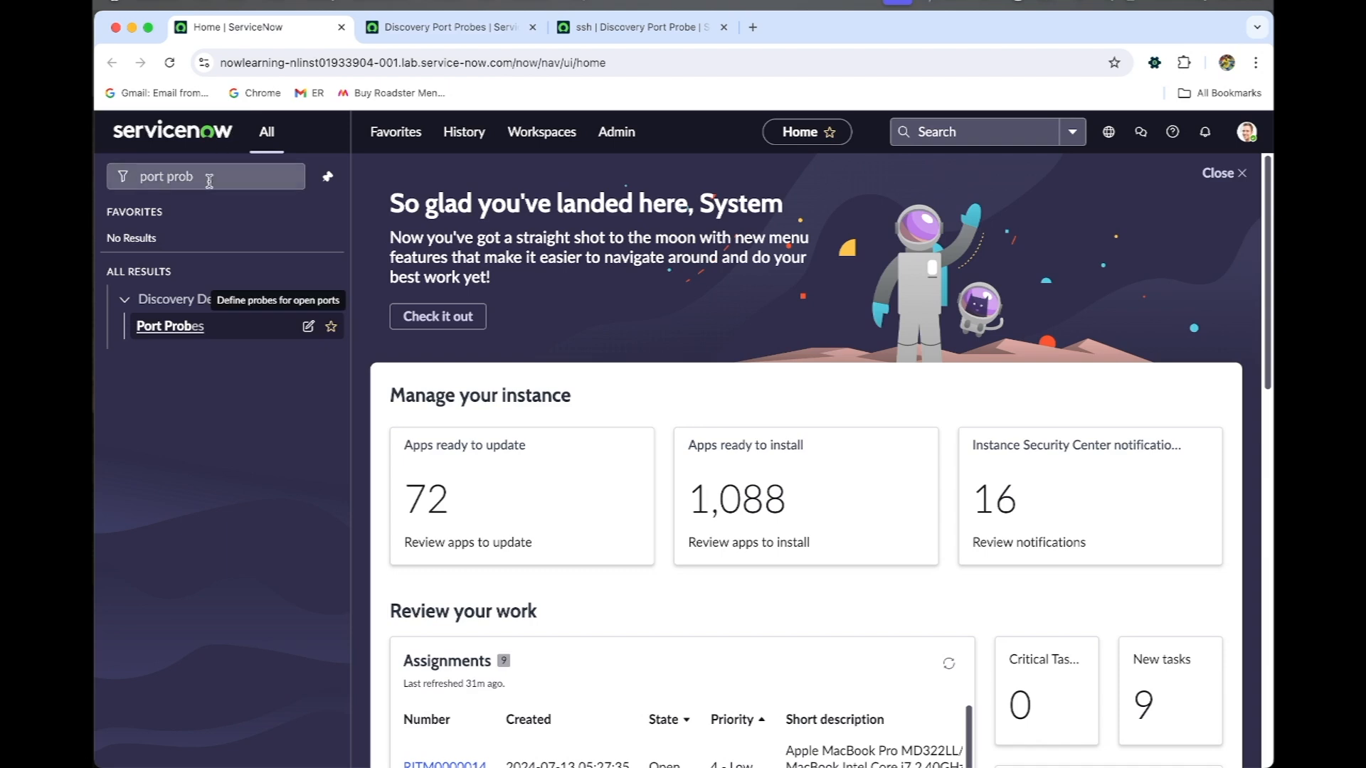
pyautogui.moveTo(195, 176); pyautogui.dragTo(141, 180)
pyautogui.write('i')
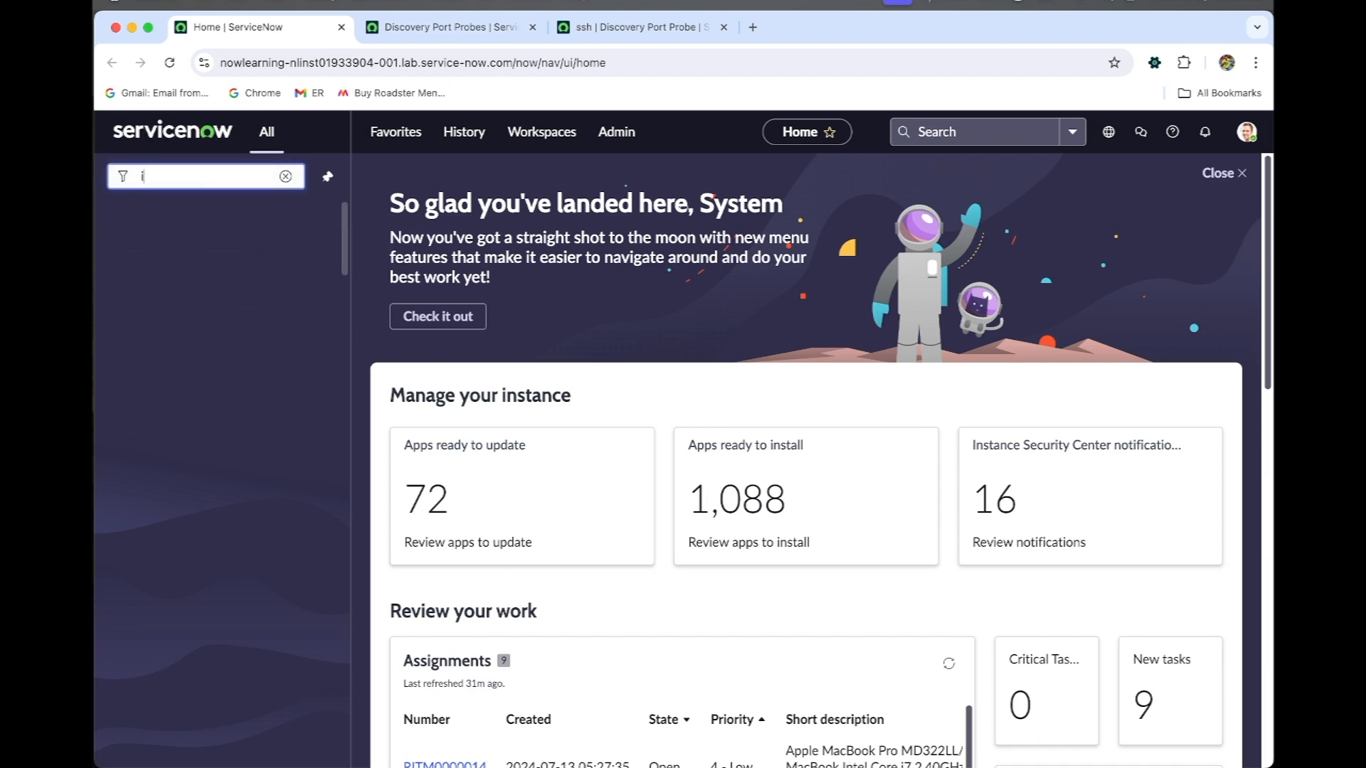
pyautogui.write('p service')
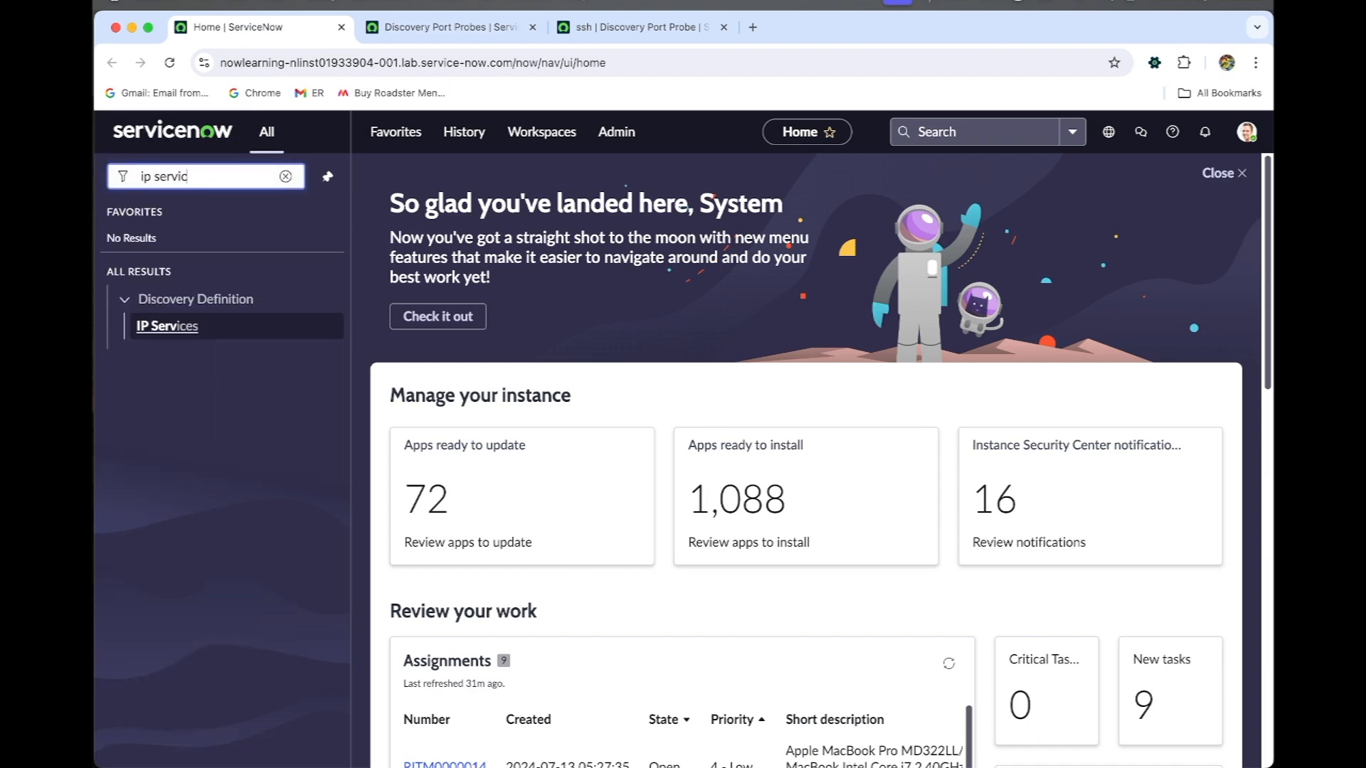
pyautogui.keyDown('super'); pyautogui.click(167, 326); pyautogui.keyUp('super')
pyautogui.click(785, 30)
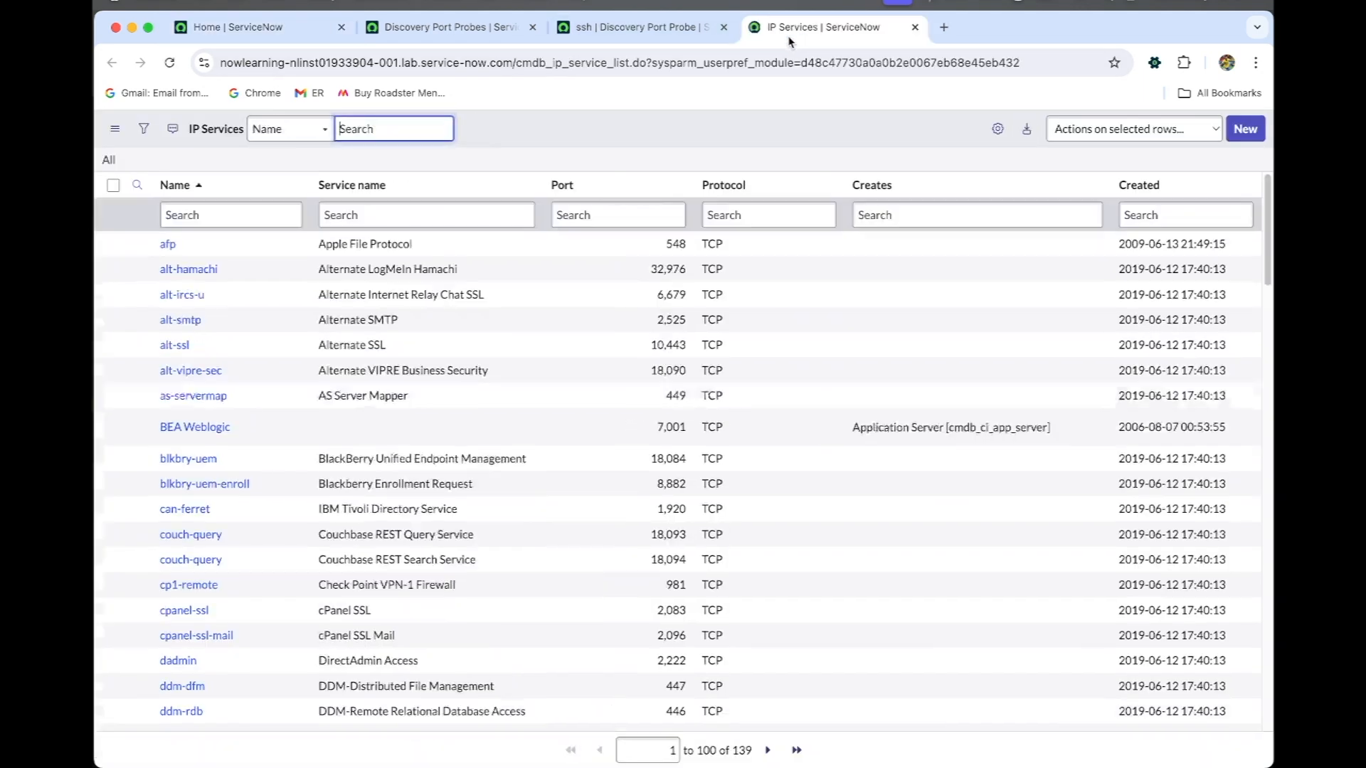
# - Filter the IP services by names starting with ssh and open the ssh record in a new browser tab
pyautogui.click(278, 207)
pyautogui.write('ssh')
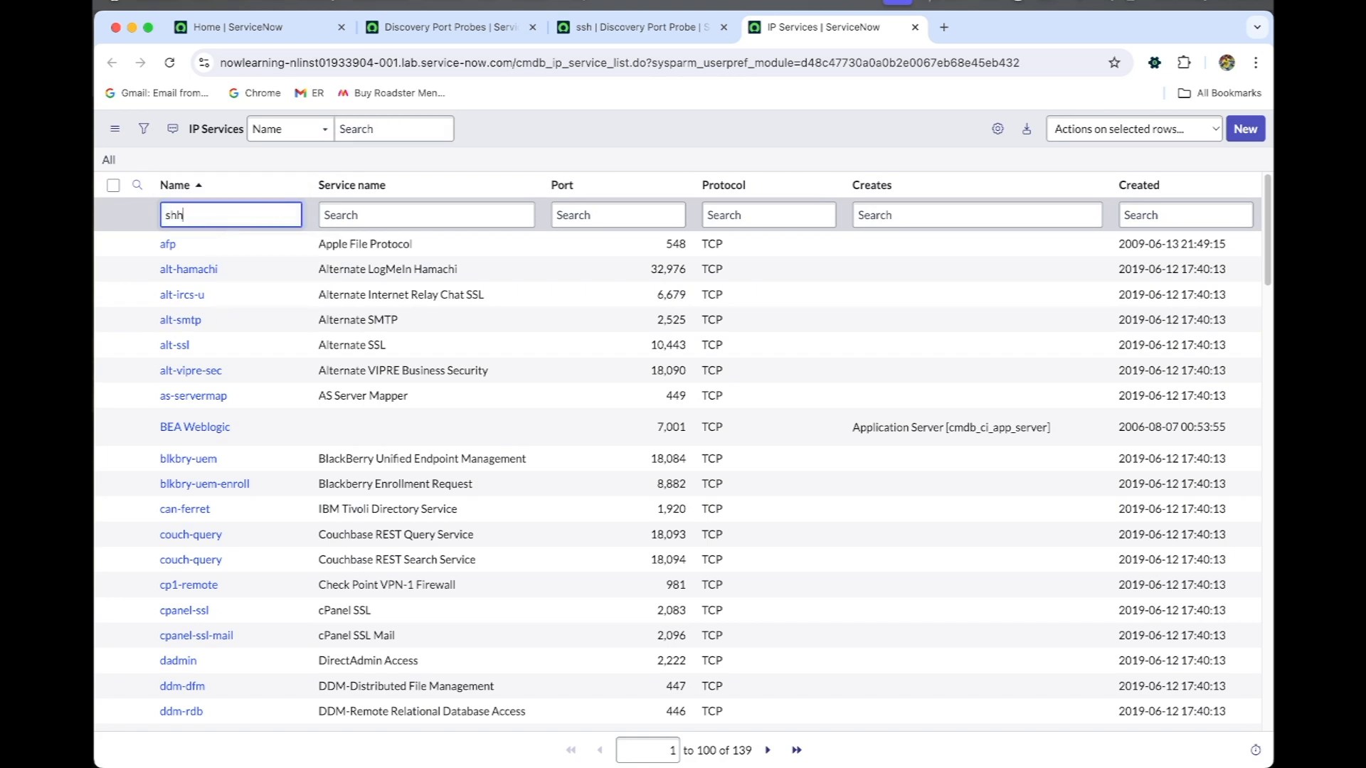
pyautogui.press('BackSpace')
pyautogui.press('BackSpace')
pyautogui.write('sh')
pyautogui.press('Return')
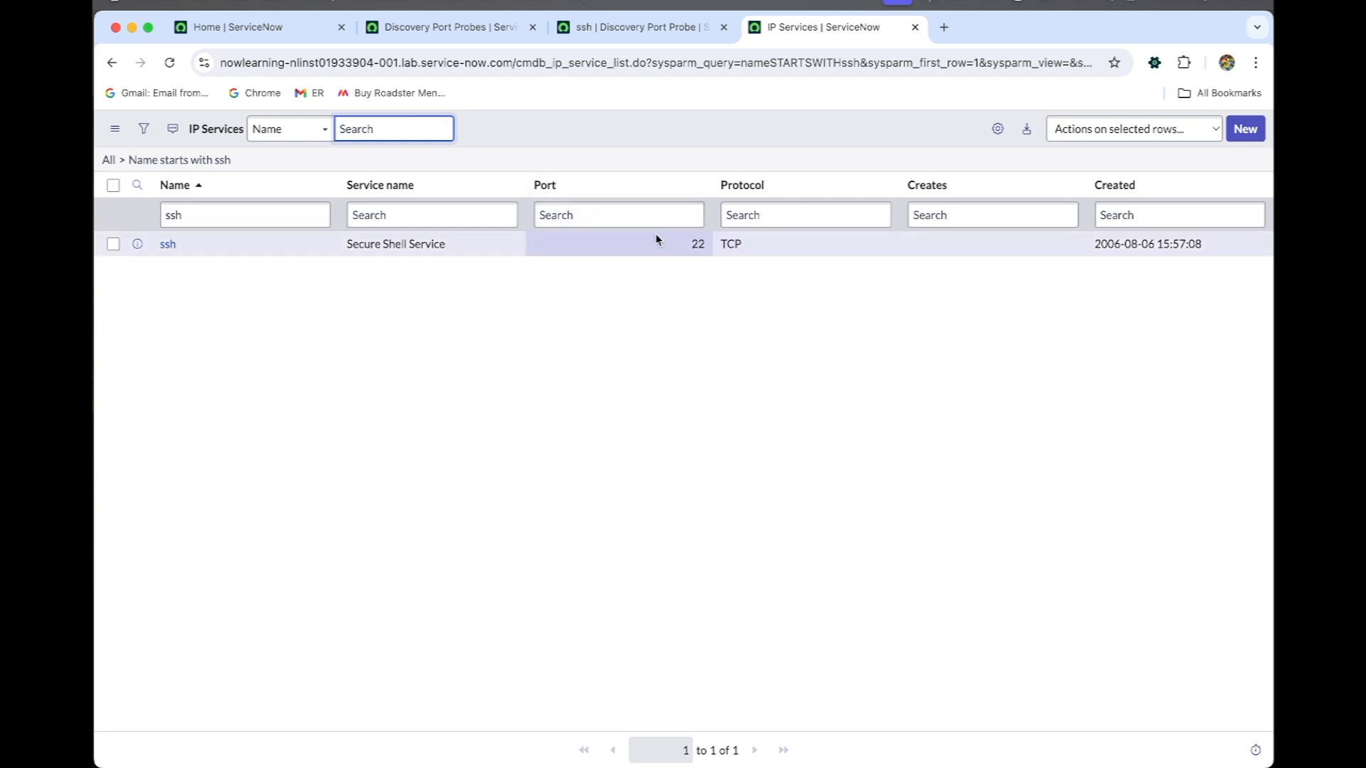
pyautogui.keyDown('super'); pyautogui.click(166, 245); pyautogui.keyUp('super')
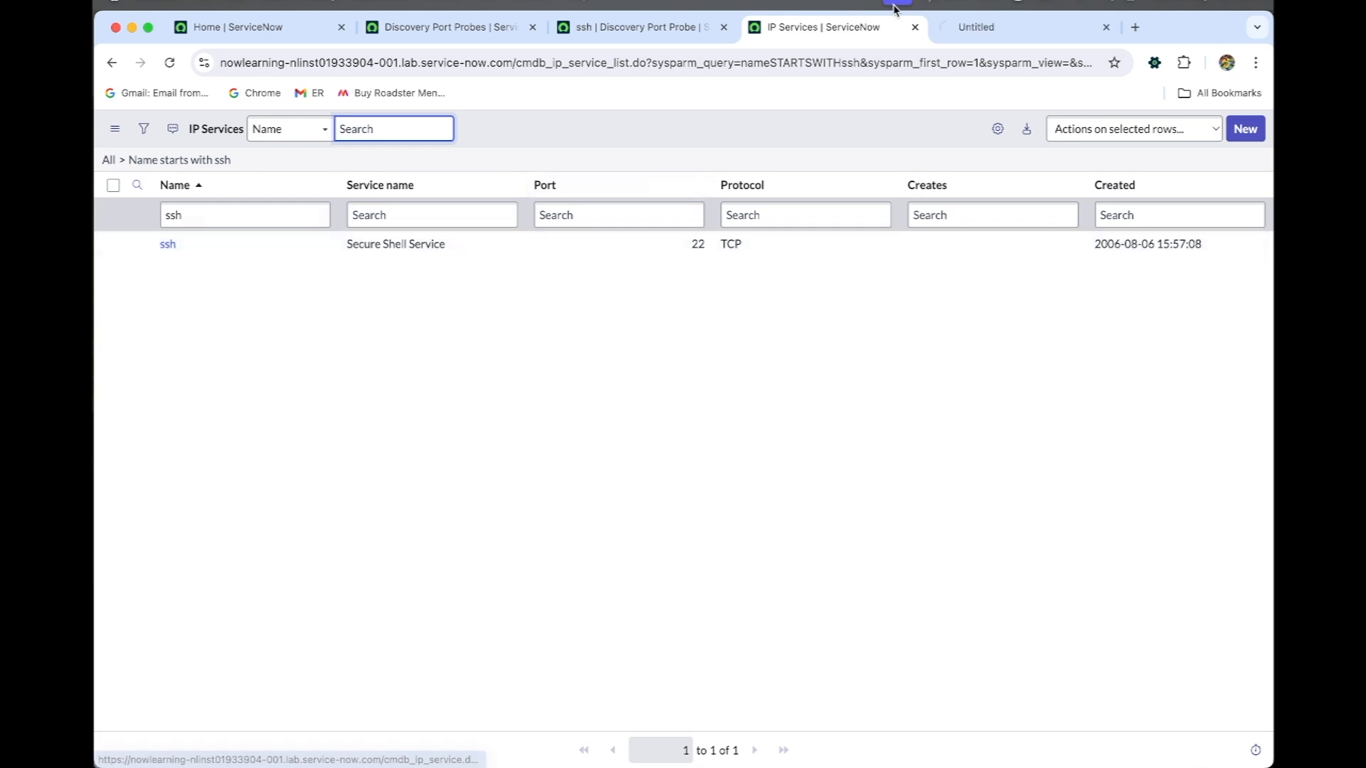
pyautogui.click(1005, 26)
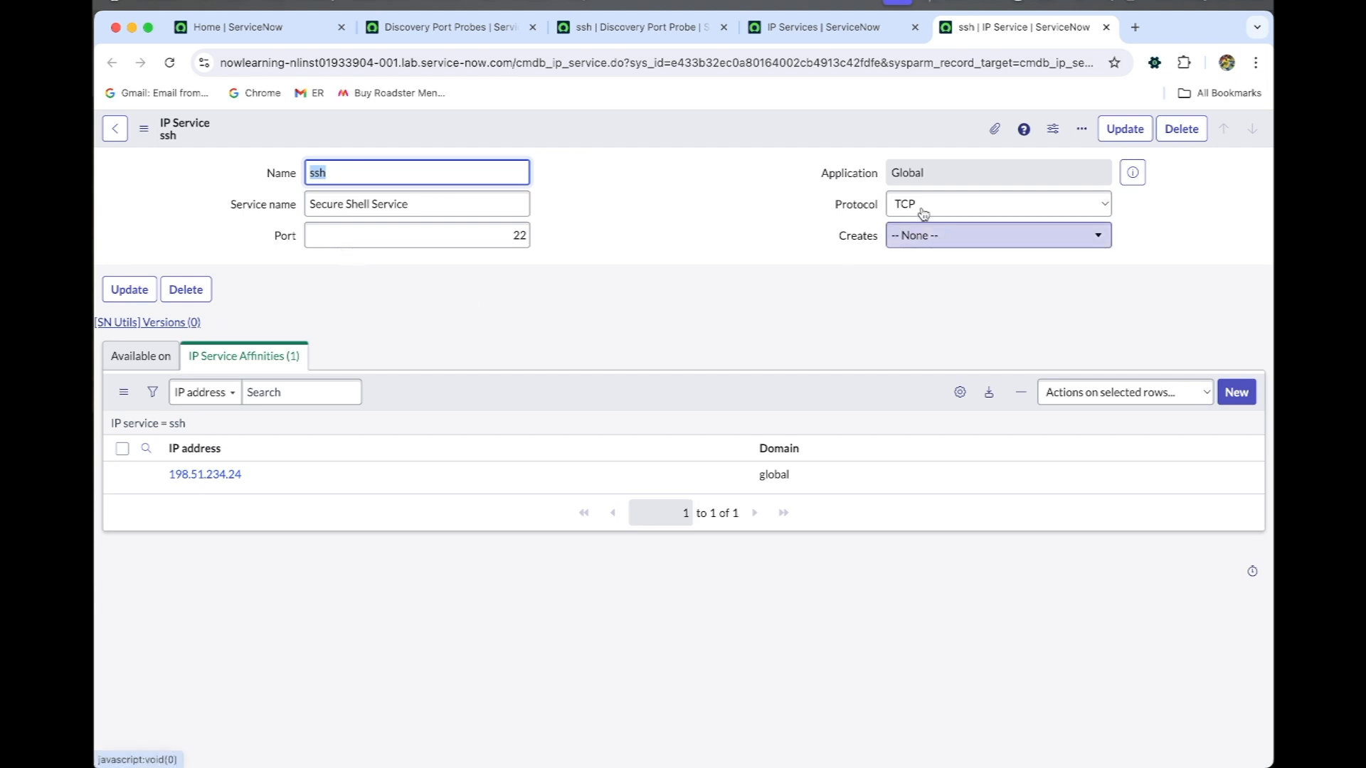
pyautogui.click(922, 232)
pyautogui.click(682, 203)
pyautogui.click(907, 205)
pyautogui.click(734, 205)
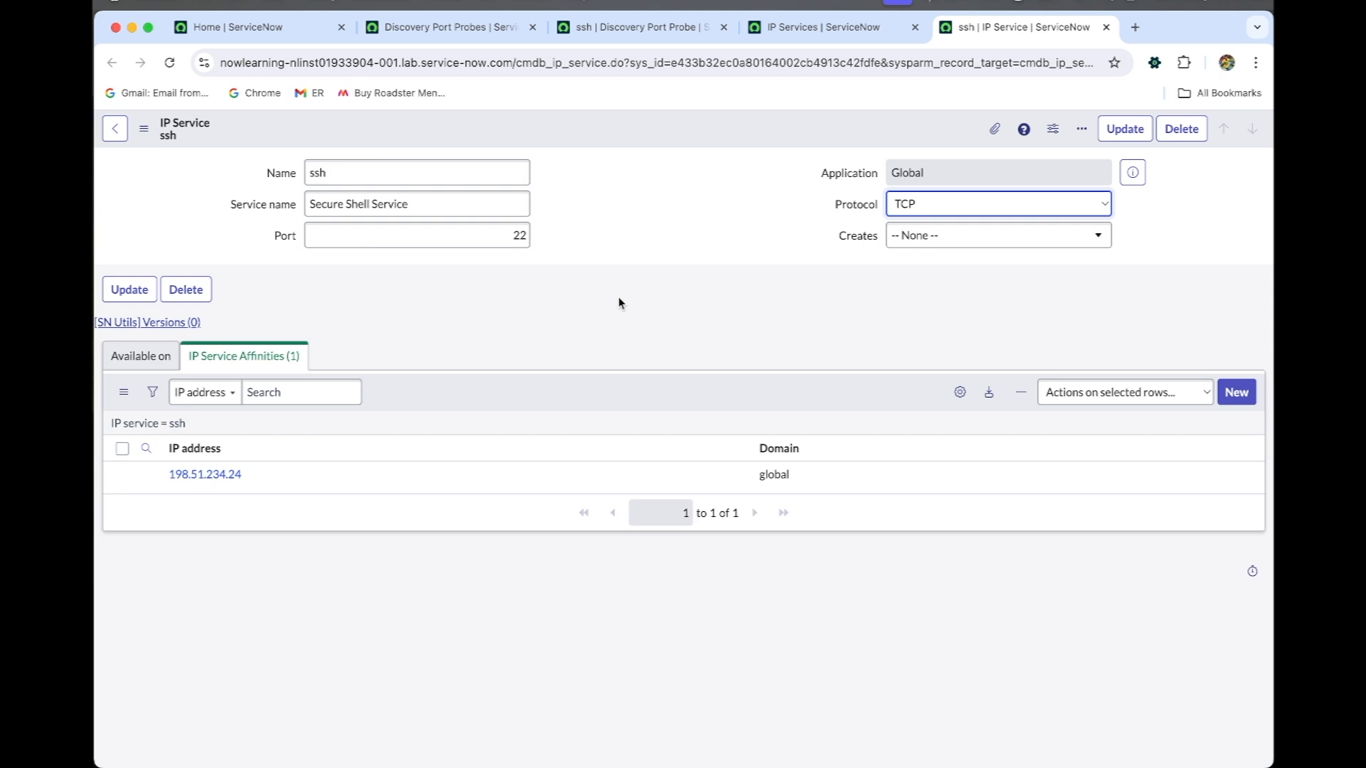
# - Insert a new IP service based on the ssh record, named "ssh Custom Port" with port 8433
pyautogui.click(442, 179)
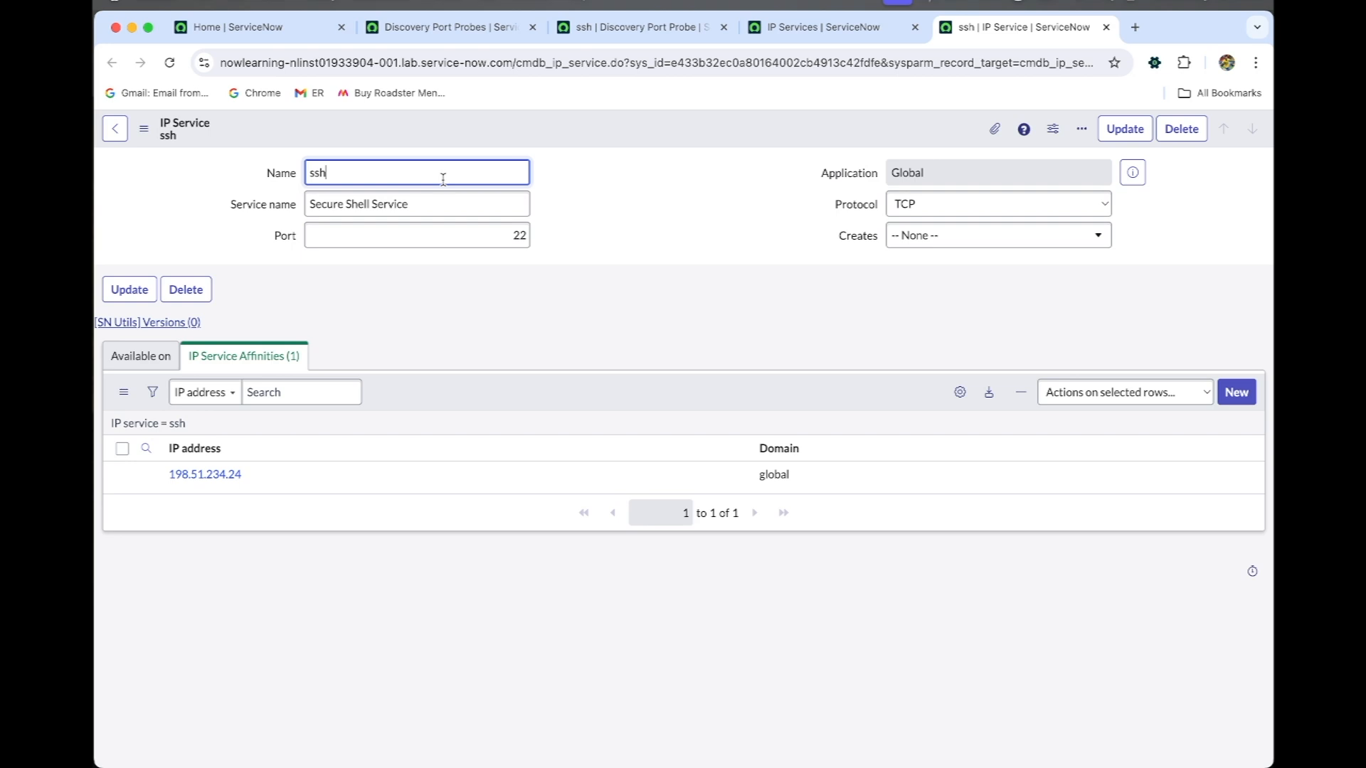
pyautogui.write('Custom Port')
pyautogui.doubleClick(518, 236)
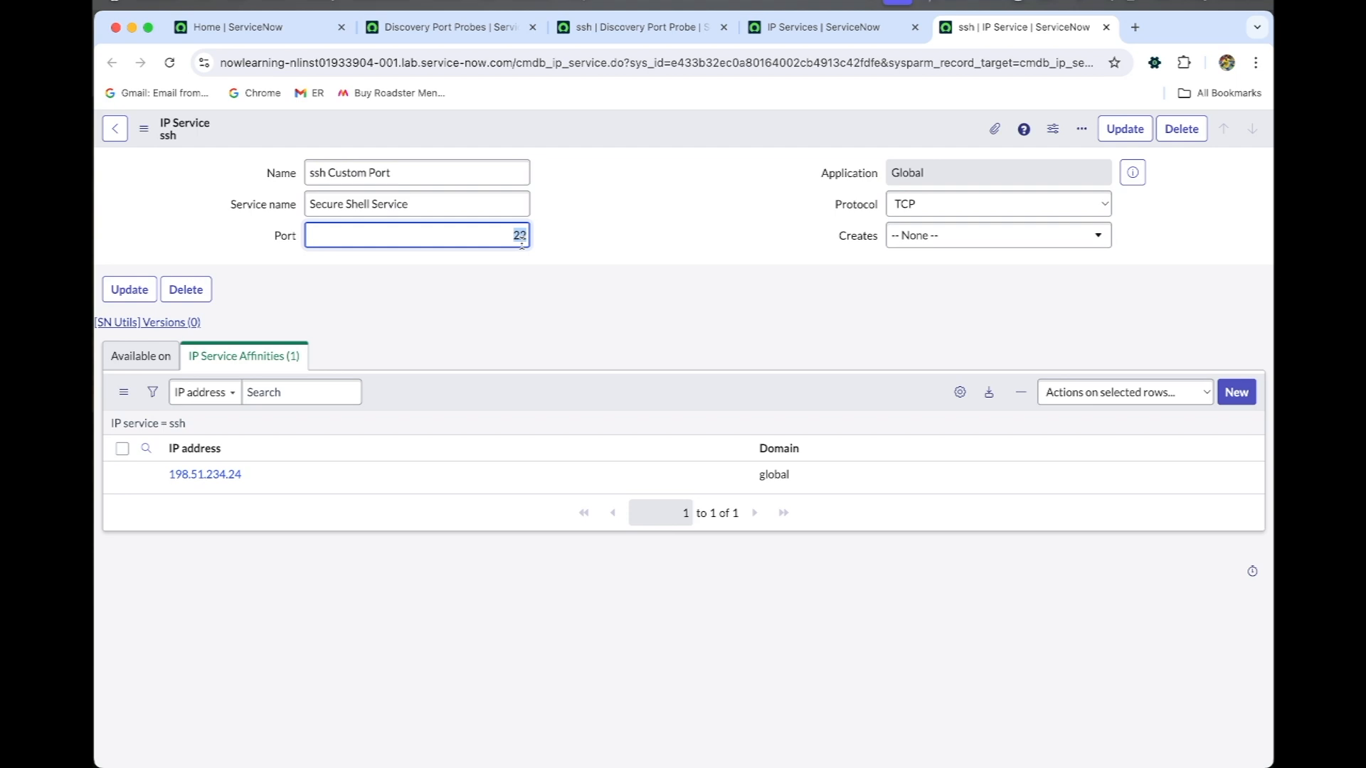
pyautogui.write('8')
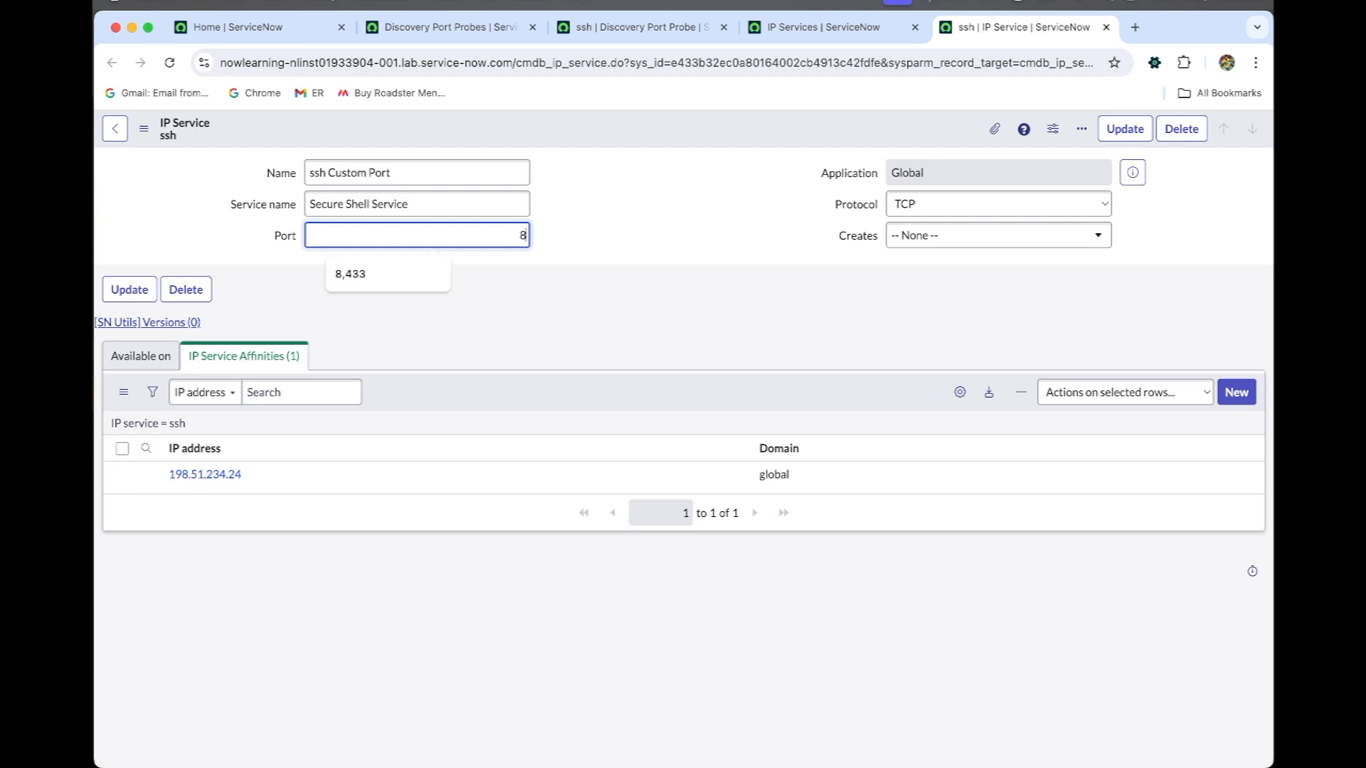
pyautogui.write('433')
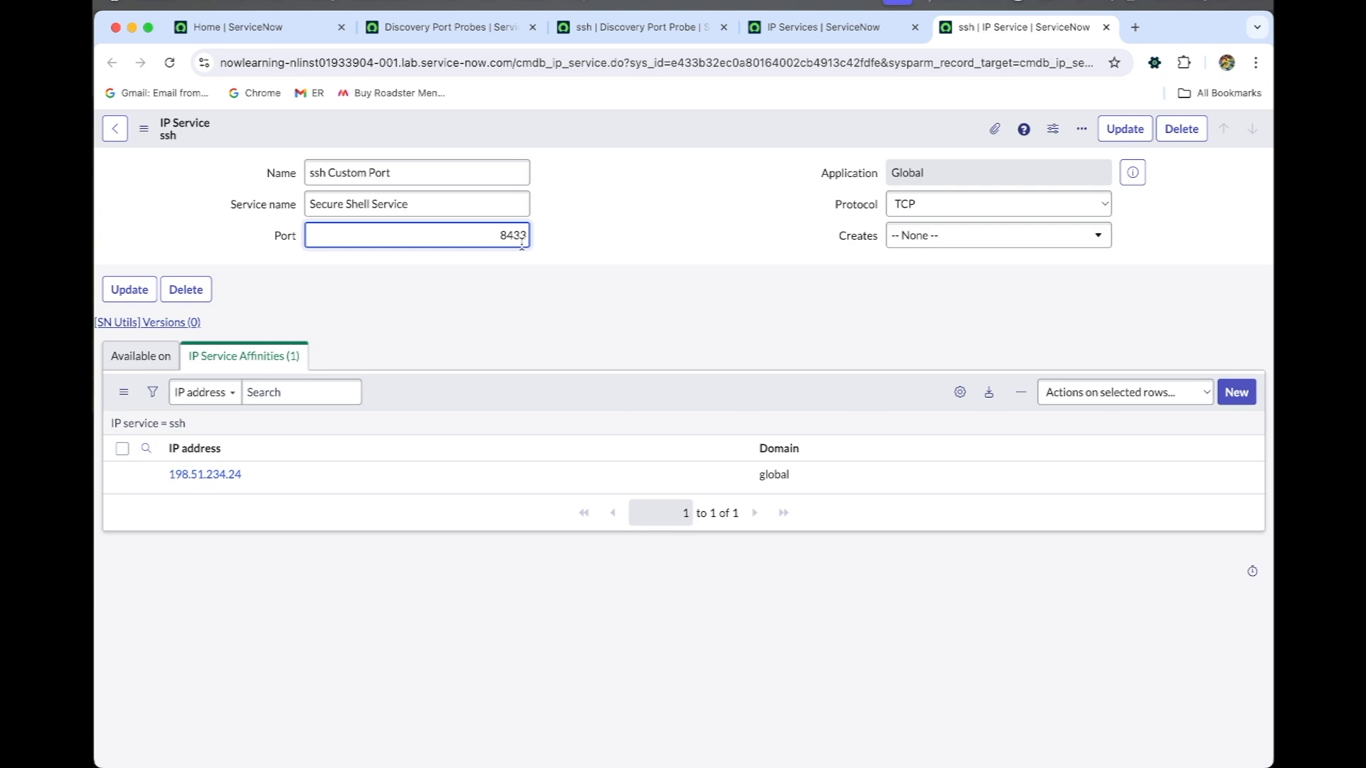
pyautogui.rightClick(607, 122)
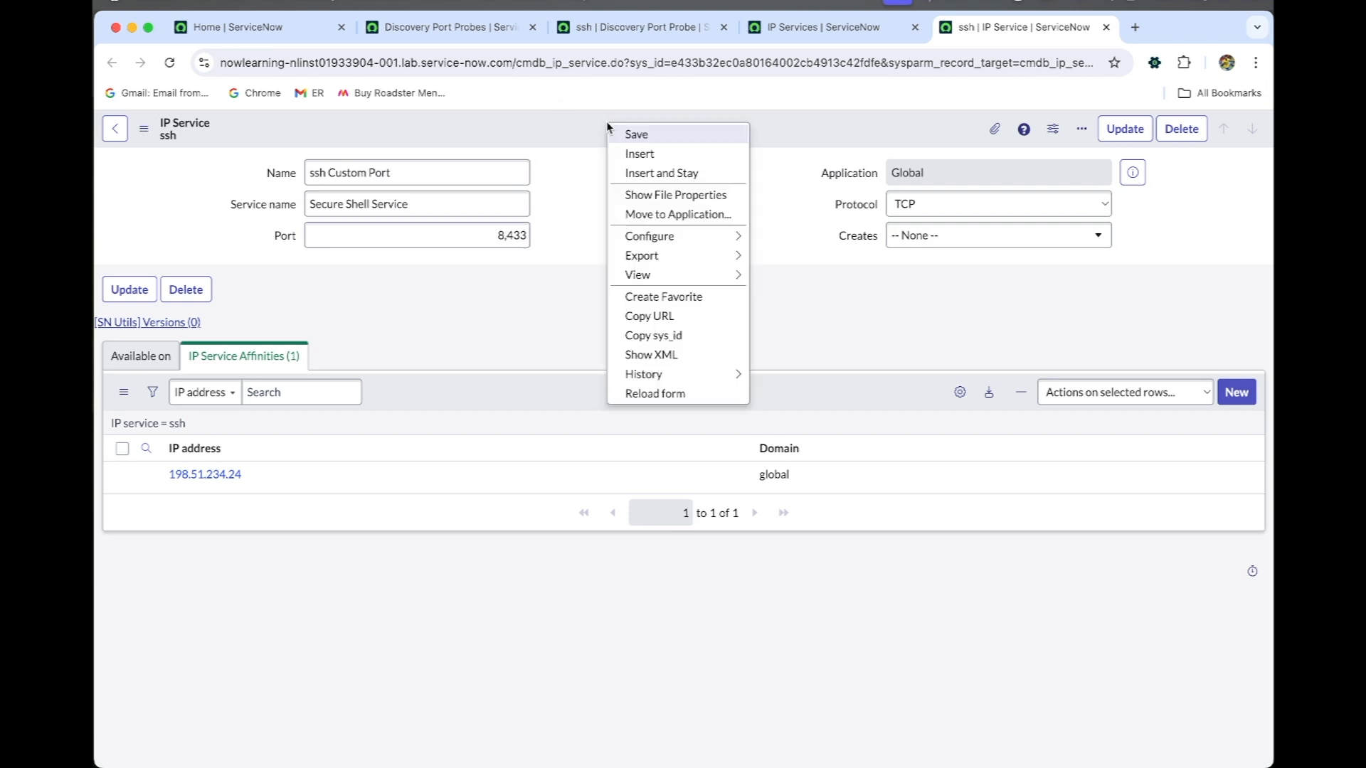
pyautogui.click(636, 153)
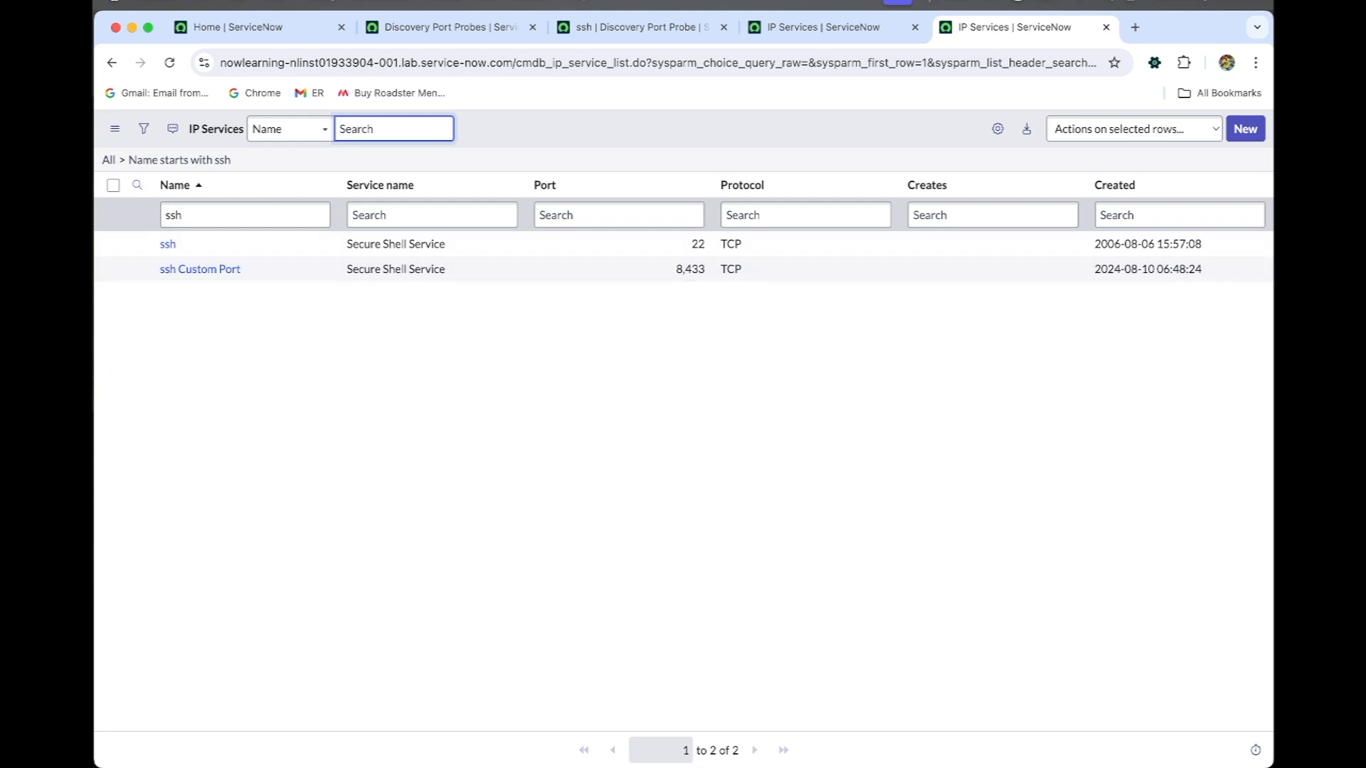
# - Return to the ssh port probe, reload its form and unlock the Triggered by services list
pyautogui.click(629, 32)
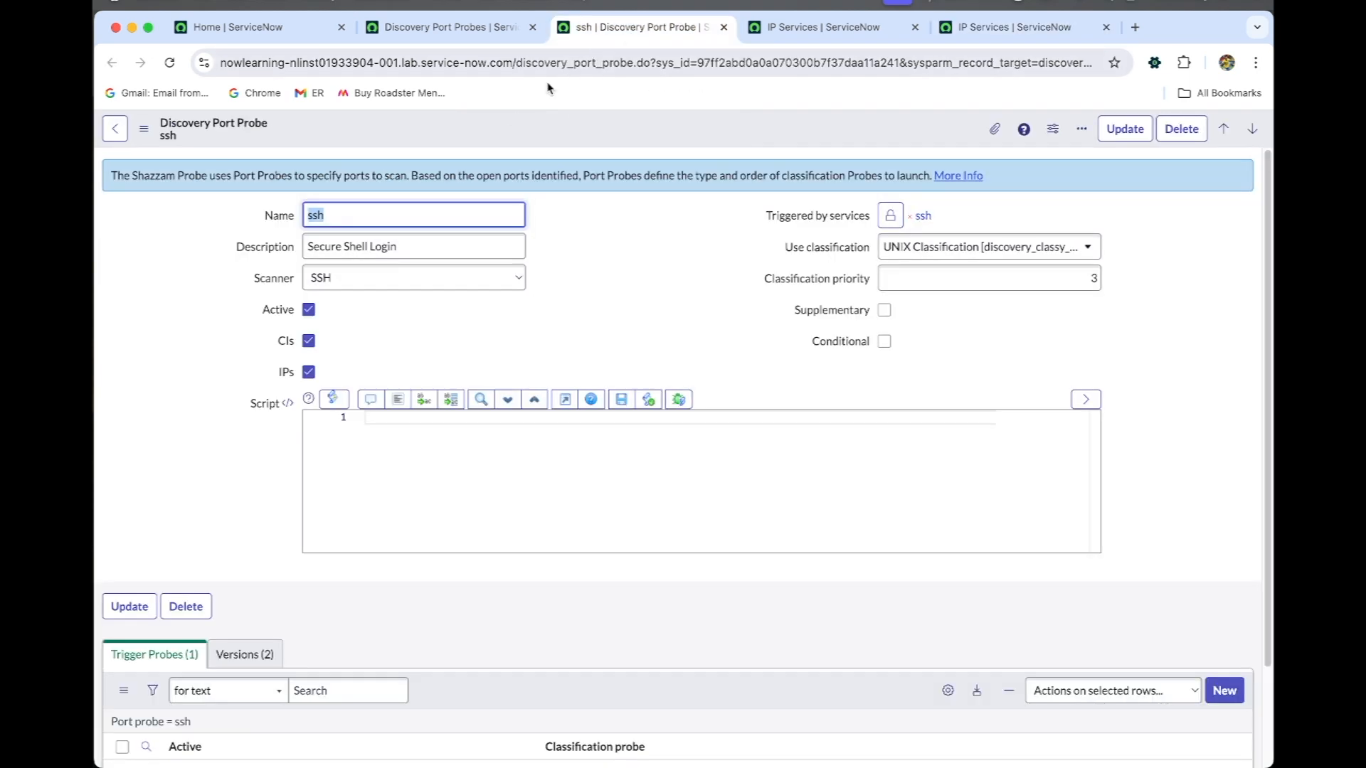
pyautogui.click(169, 65)
pyautogui.click(890, 215)
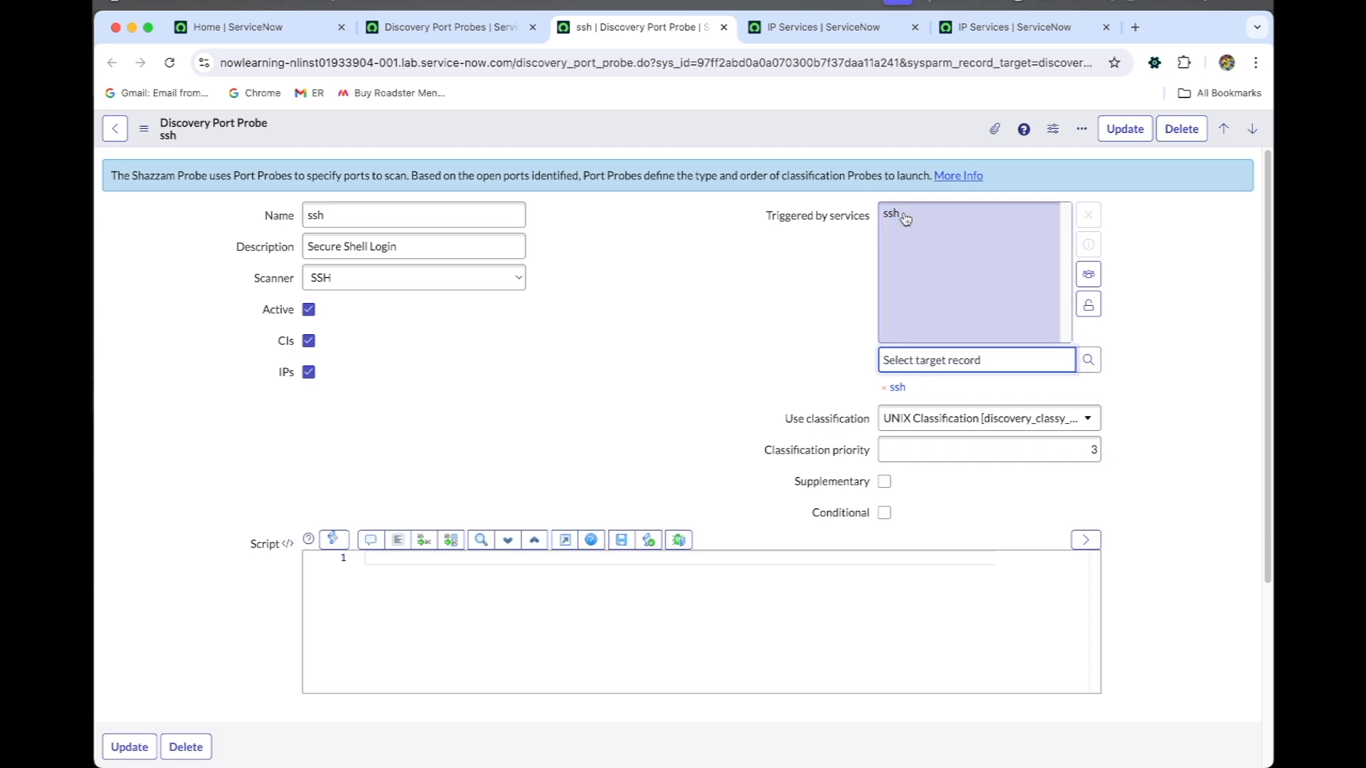
pyautogui.click(1008, 27)
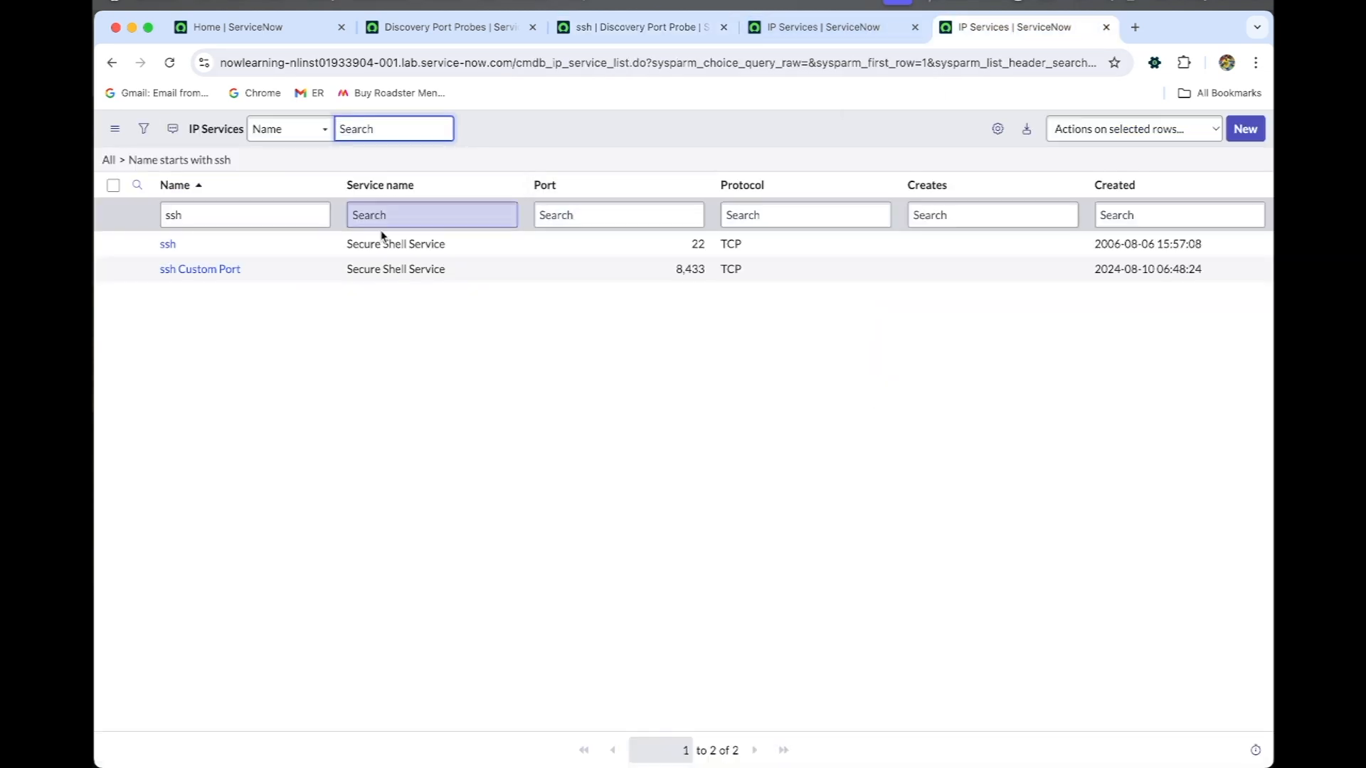
pyautogui.click(638, 28)
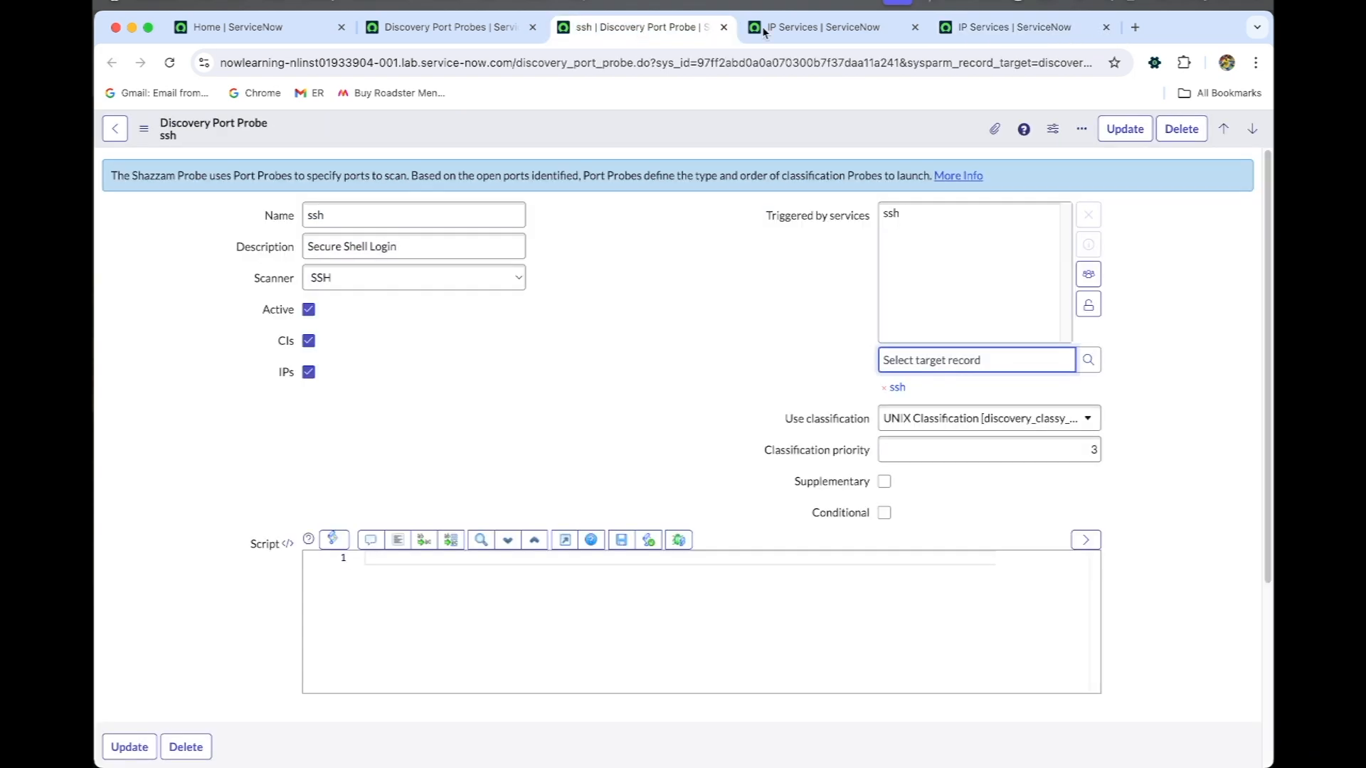
pyautogui.click(1005, 27)
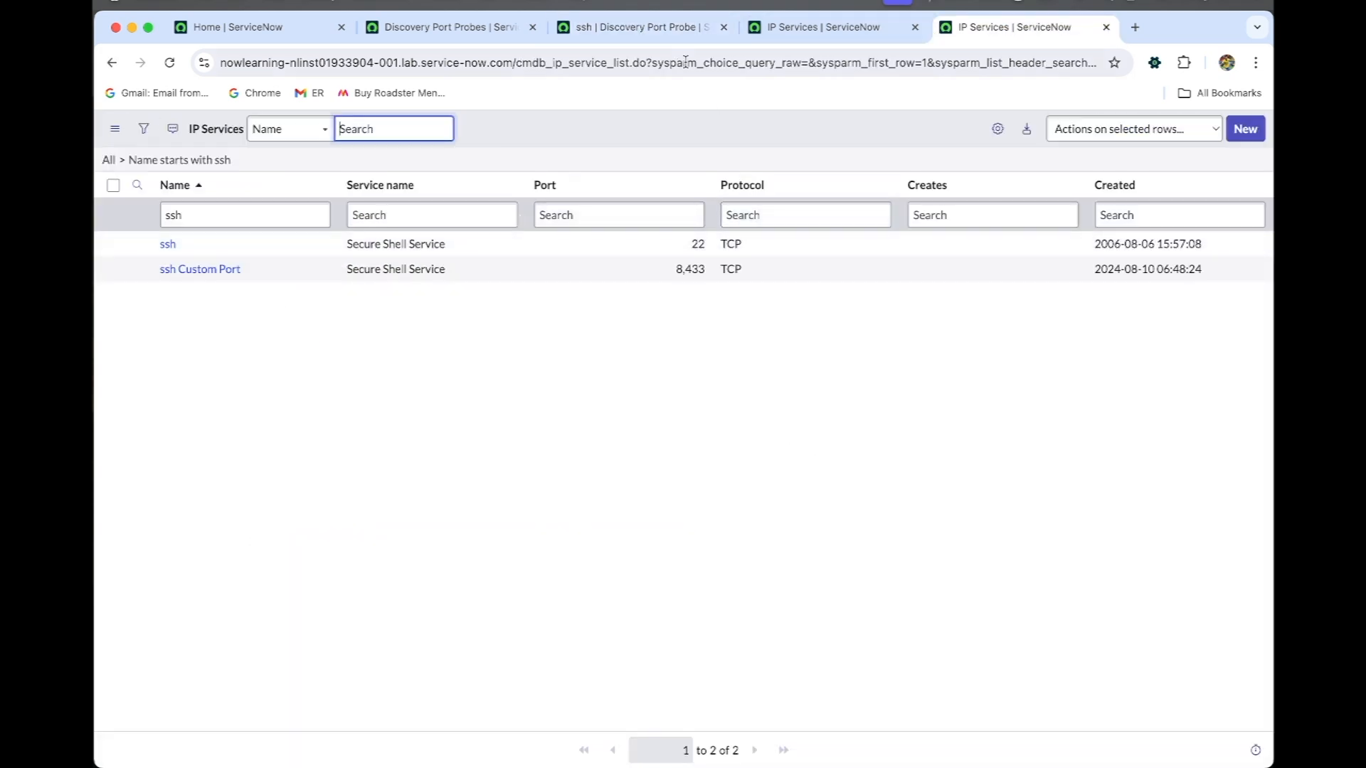
pyautogui.click(681, 28)
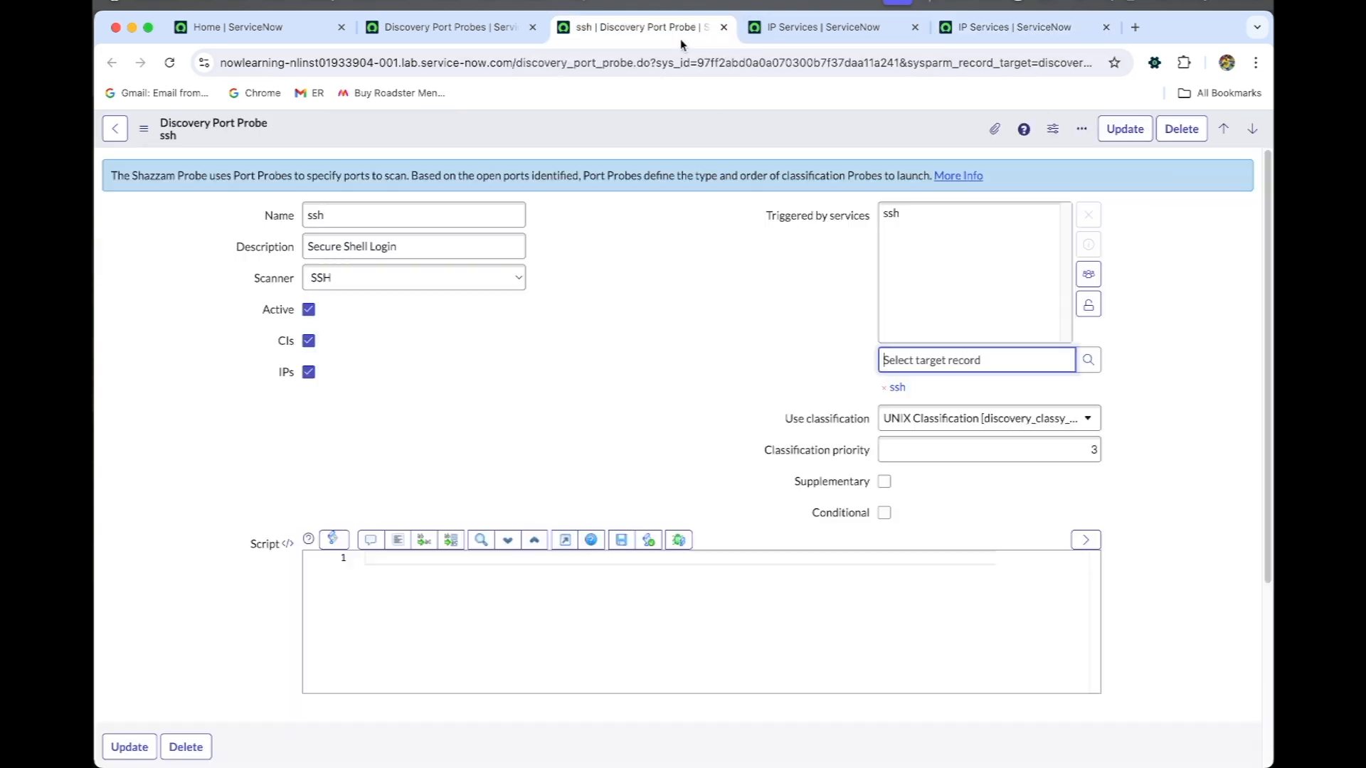
# - Look up IP services with names starting with ssh, add "ssh Custom Port" to the Triggered by services list and lock the list
pyautogui.click(1088, 370)
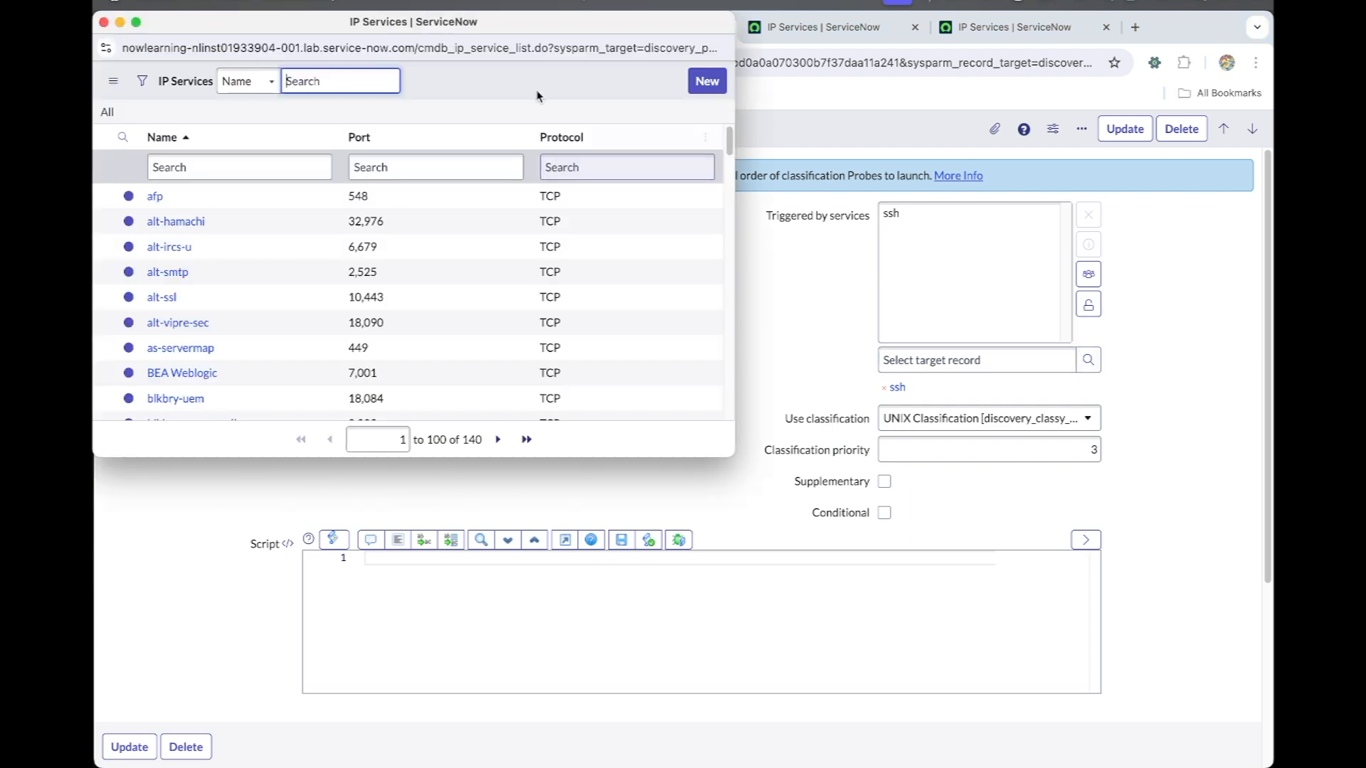
pyautogui.moveTo(530, 27); pyautogui.dragTo(658, 105)
pyautogui.click(410, 249)
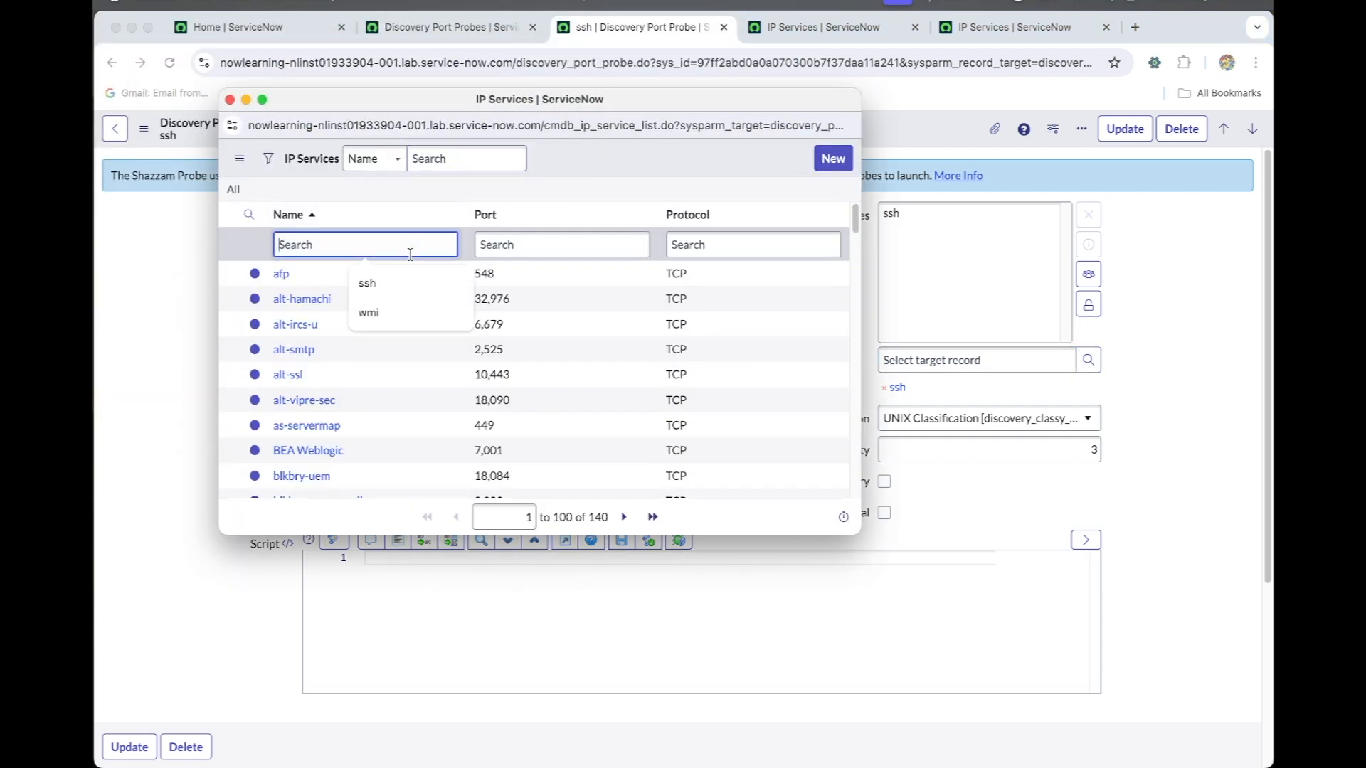
pyautogui.write('ssh')
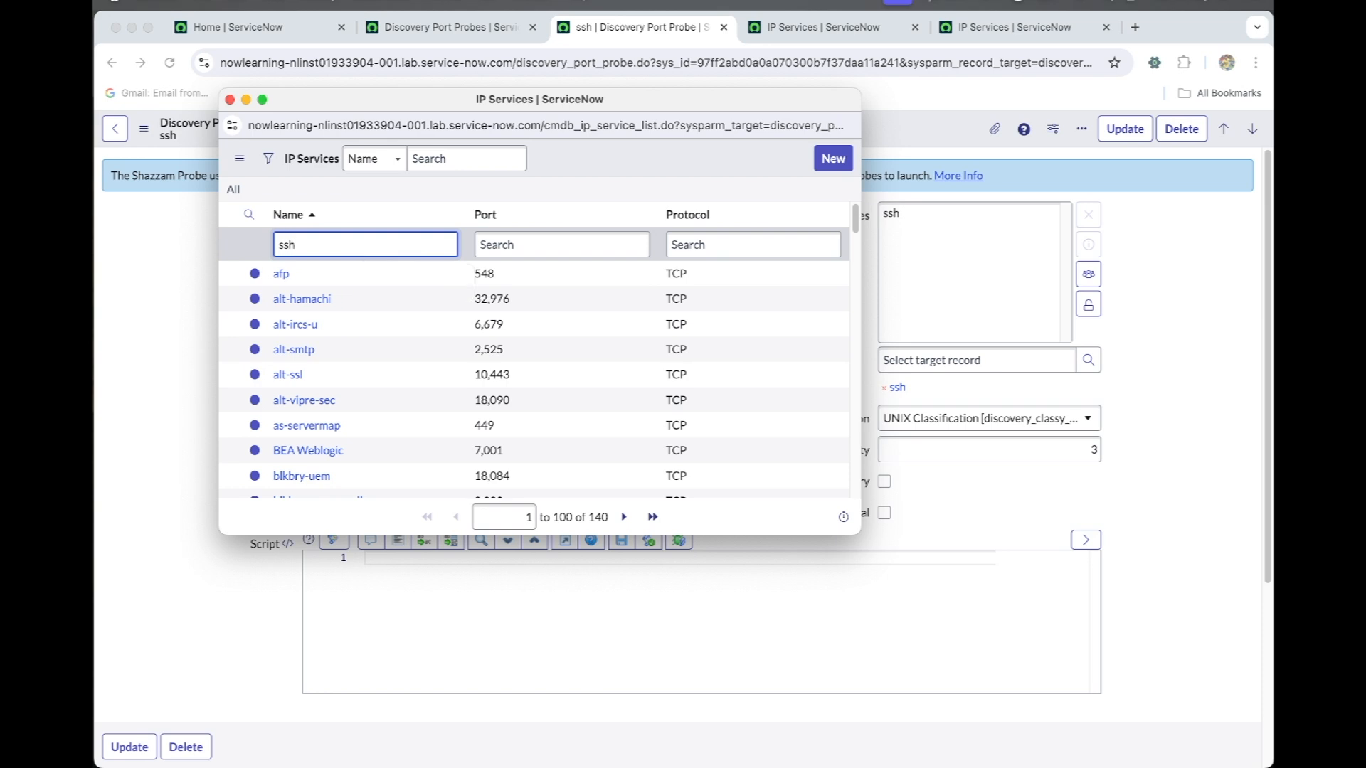
pyautogui.press('Return')
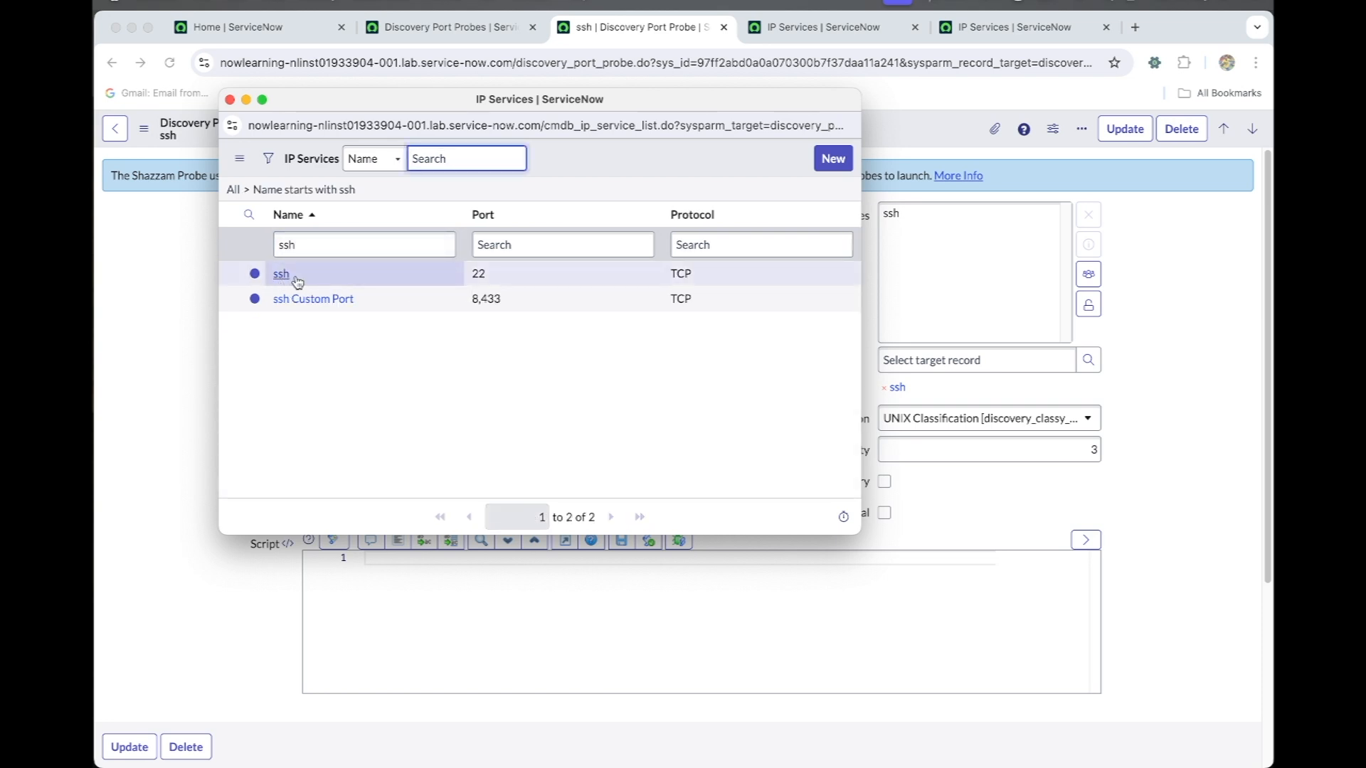
pyautogui.click(291, 305)
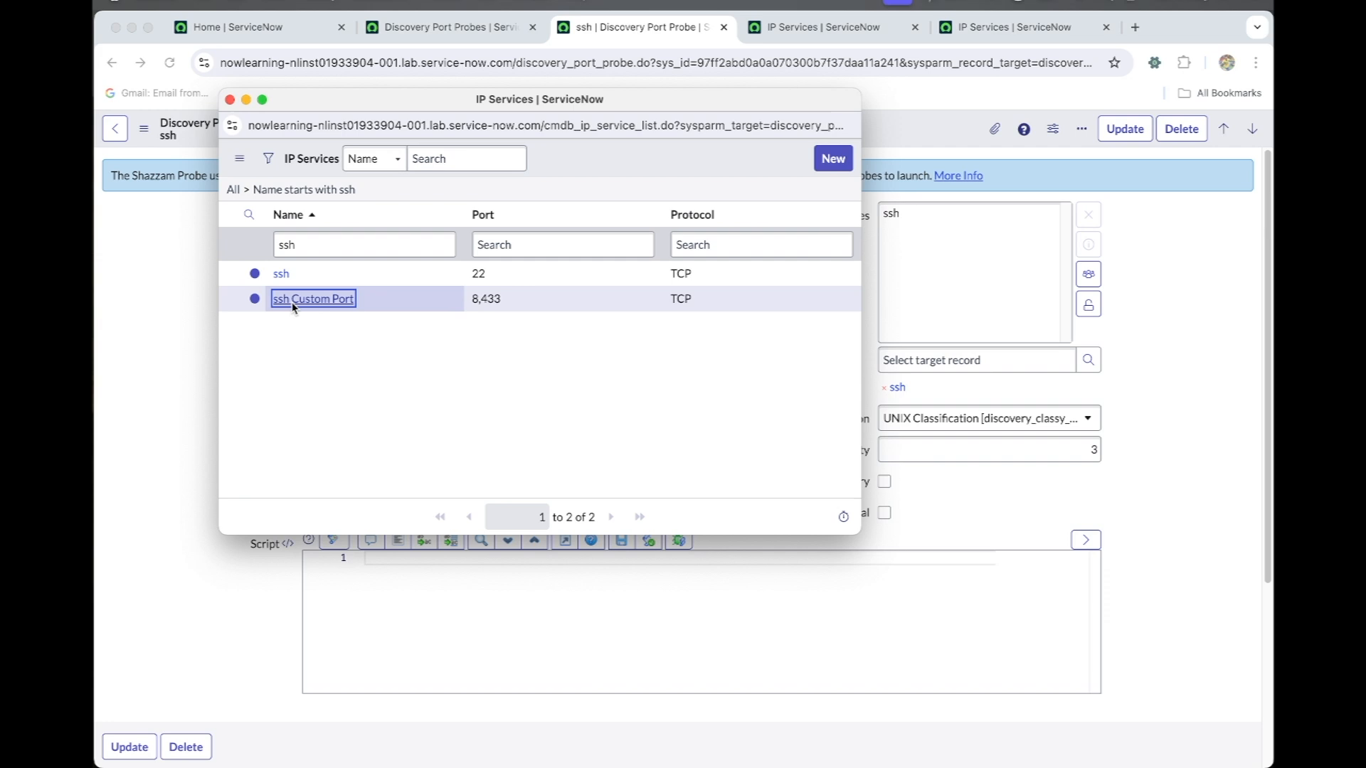
pyautogui.click(1088, 305)
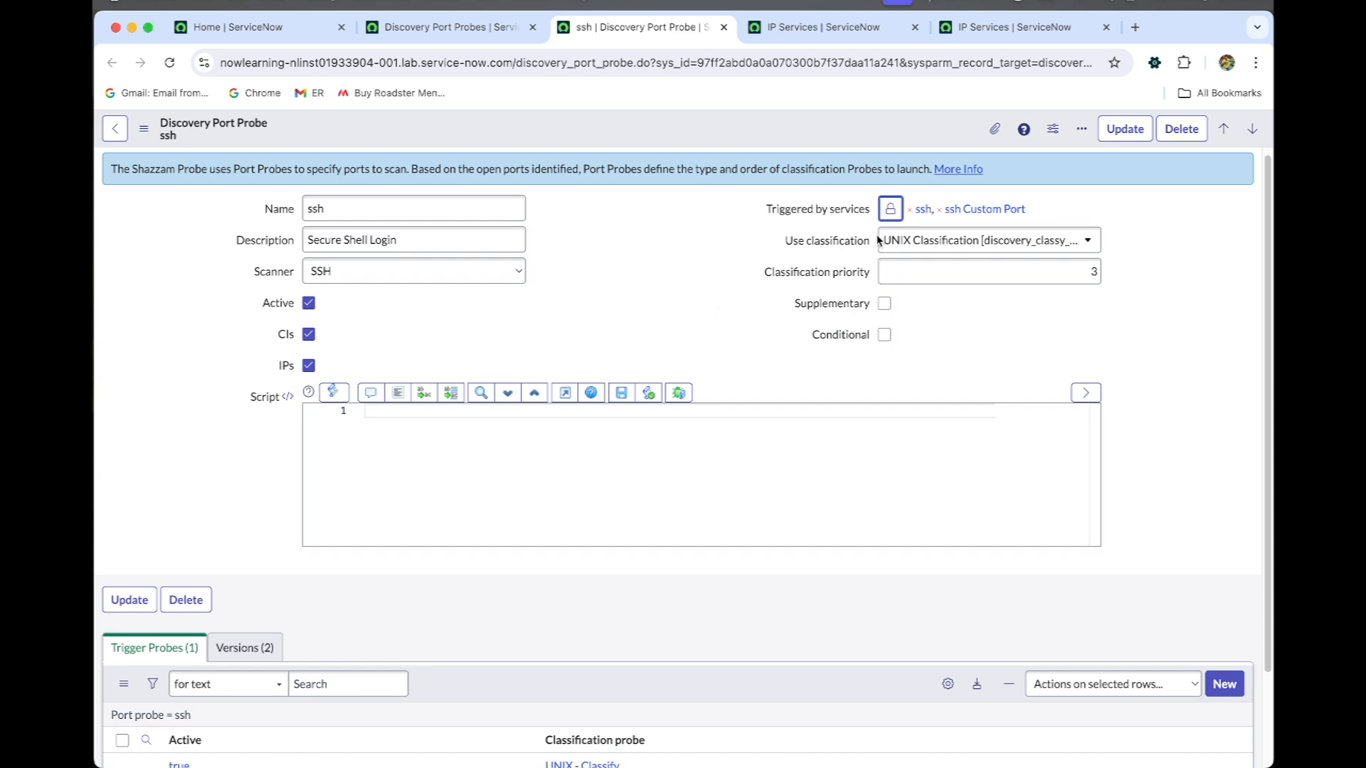
# - Check the custom port entry in the IP Services list and save the ssh port probe record
pyautogui.click(1014, 27)
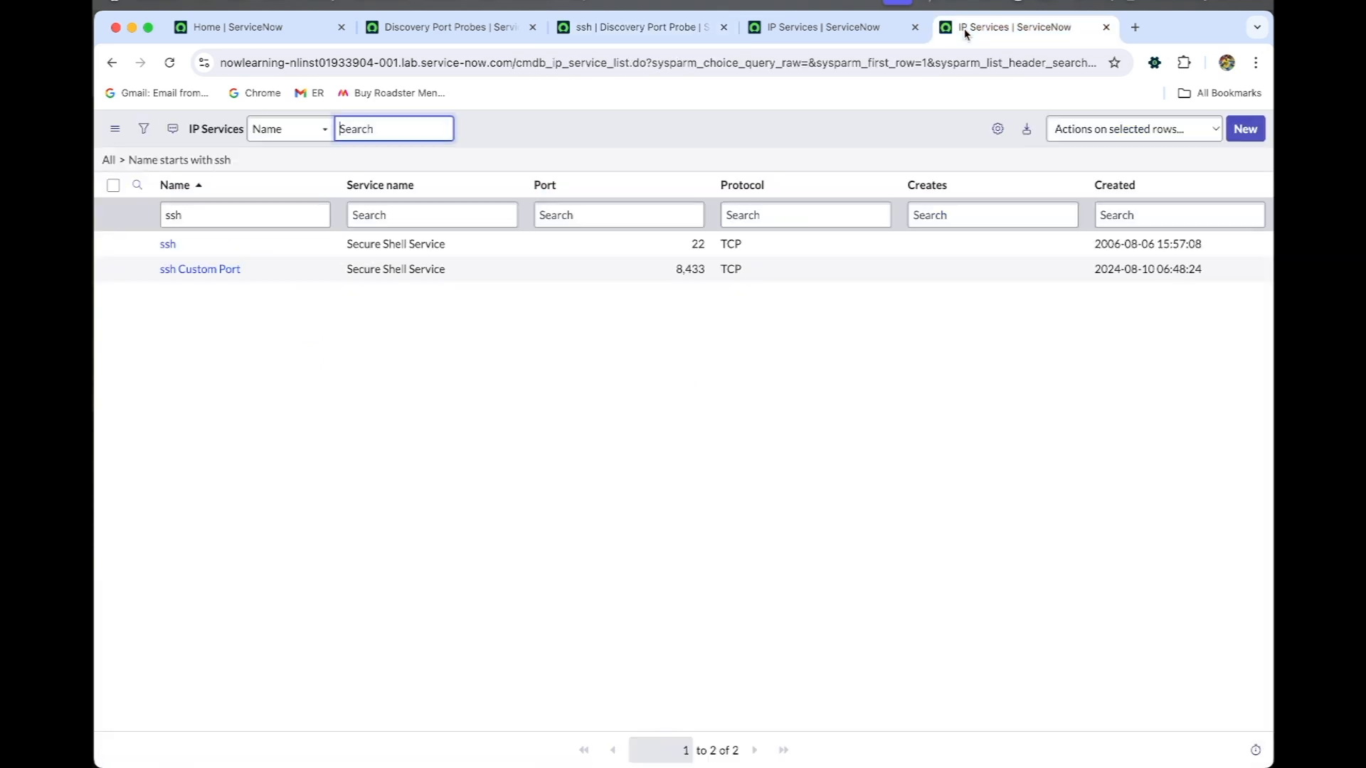
pyautogui.click(594, 29)
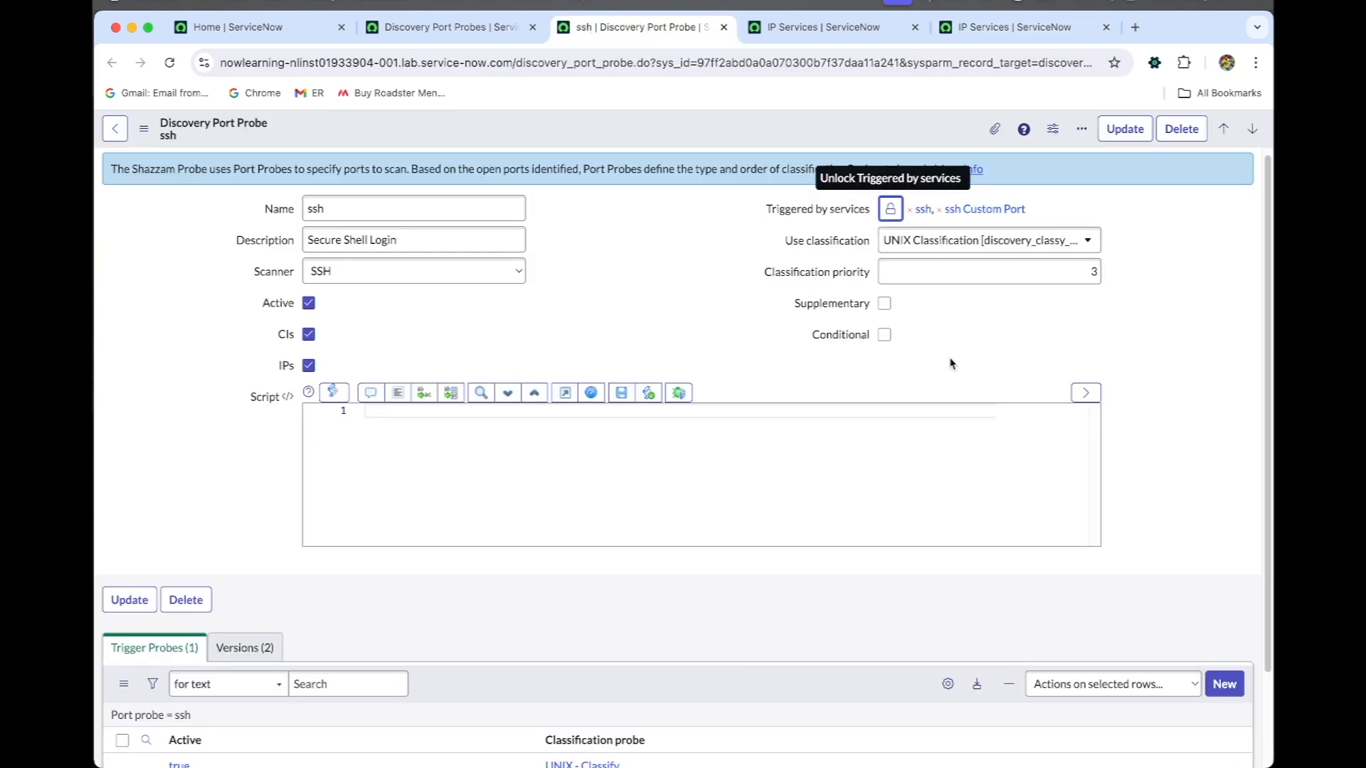
pyautogui.rightClick(722, 150)
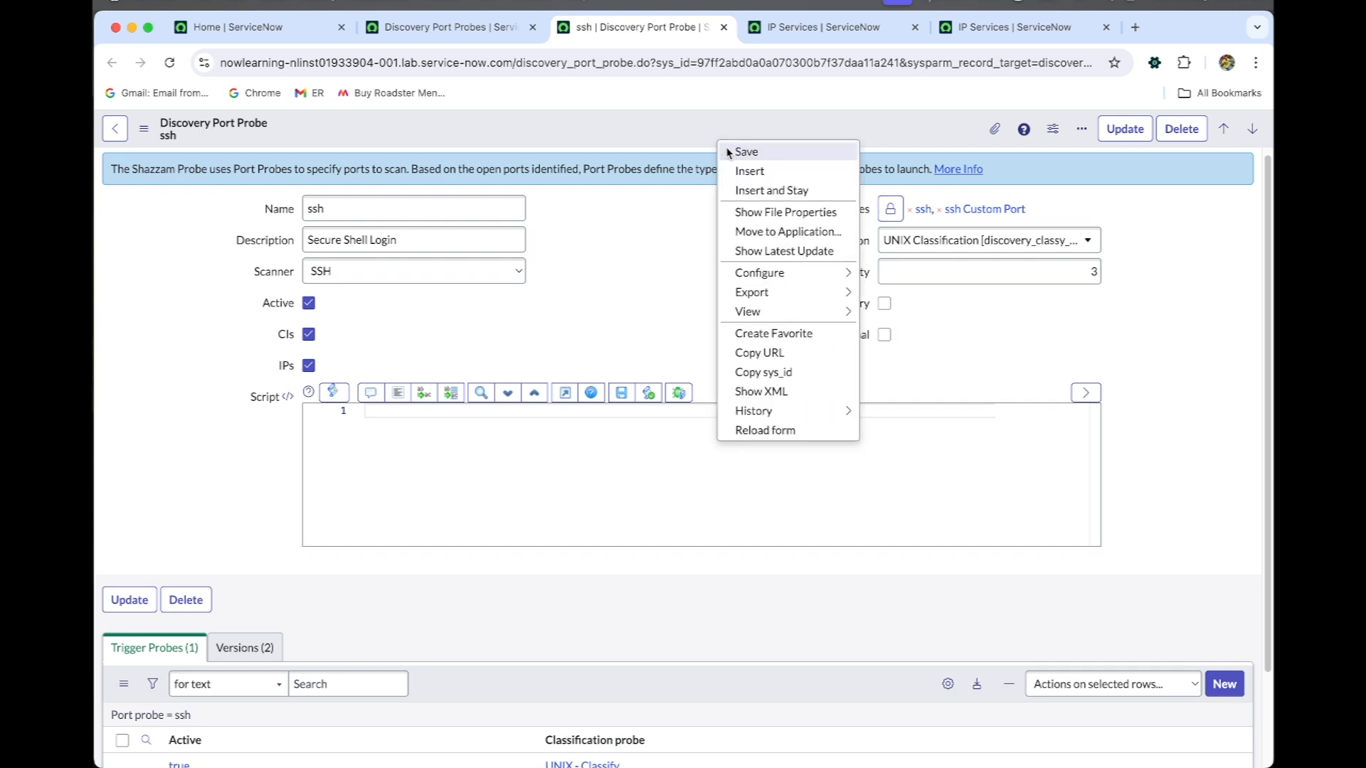
pyautogui.click(732, 151)
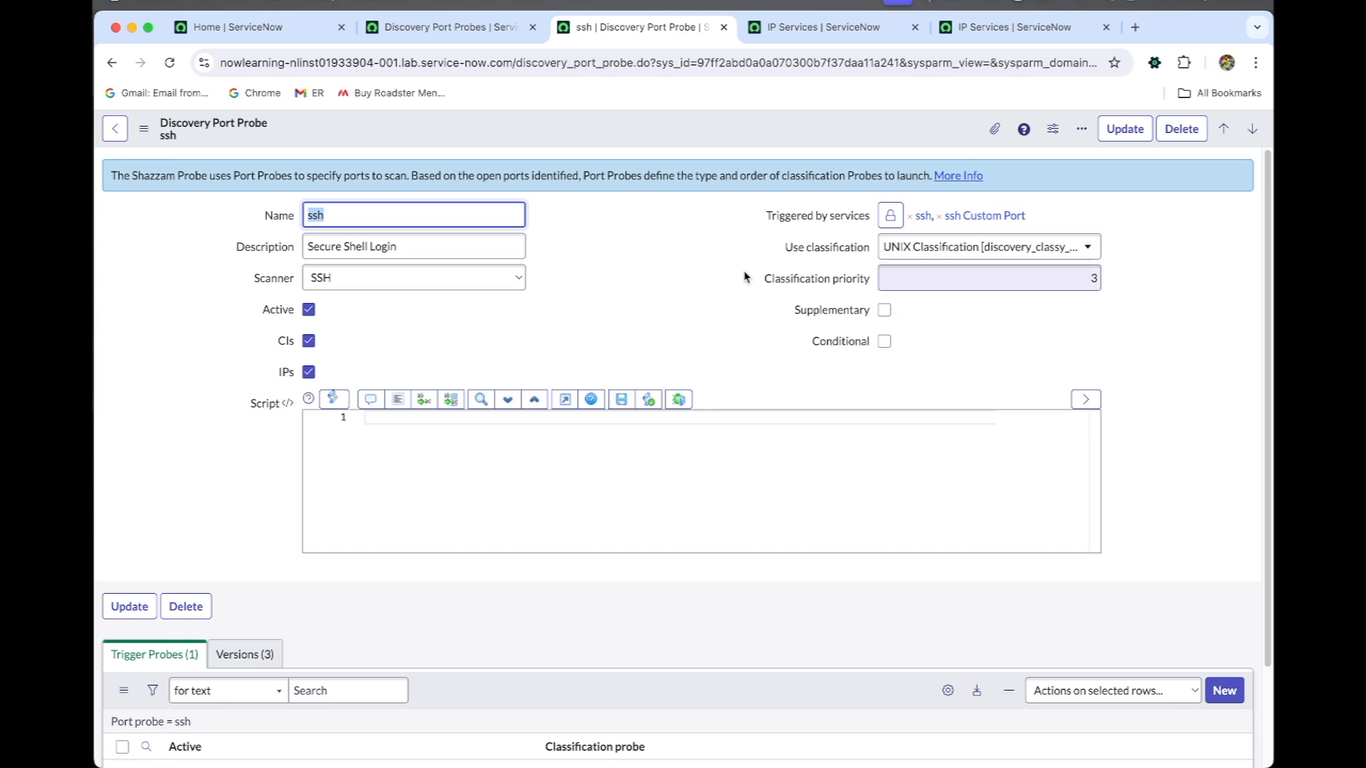
# - Return to the ServiceNow home page and clear the module filter
pyautogui.click(427, 32)
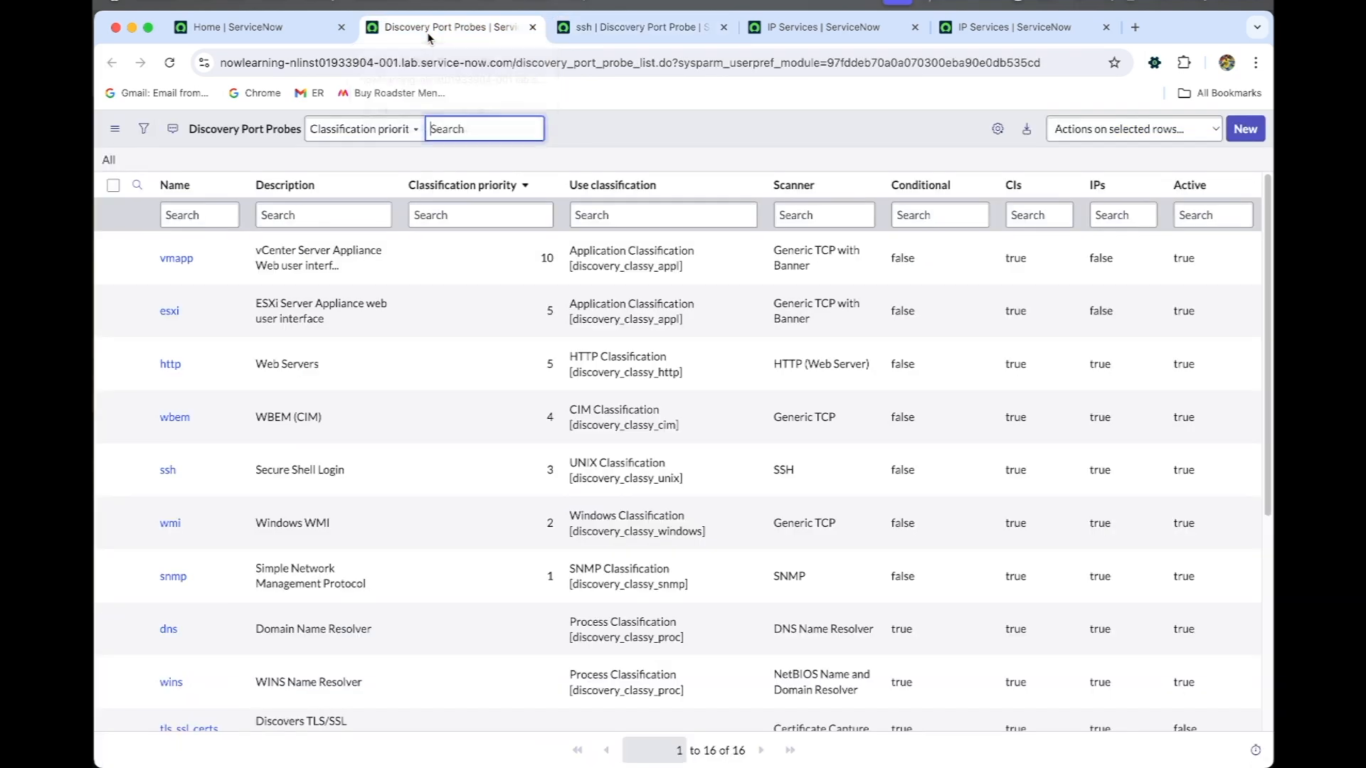
pyautogui.click(220, 27)
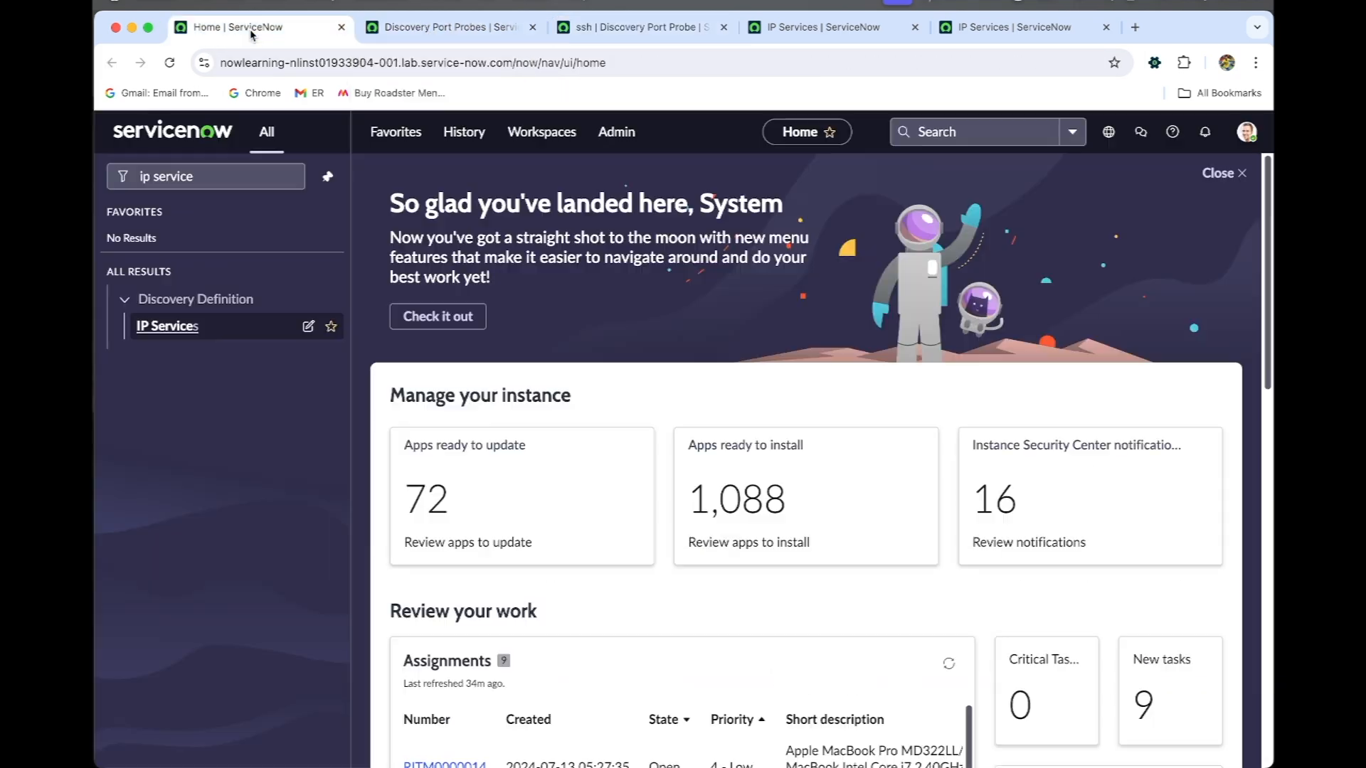
pyautogui.click(247, 176)
pyautogui.click(285, 176)
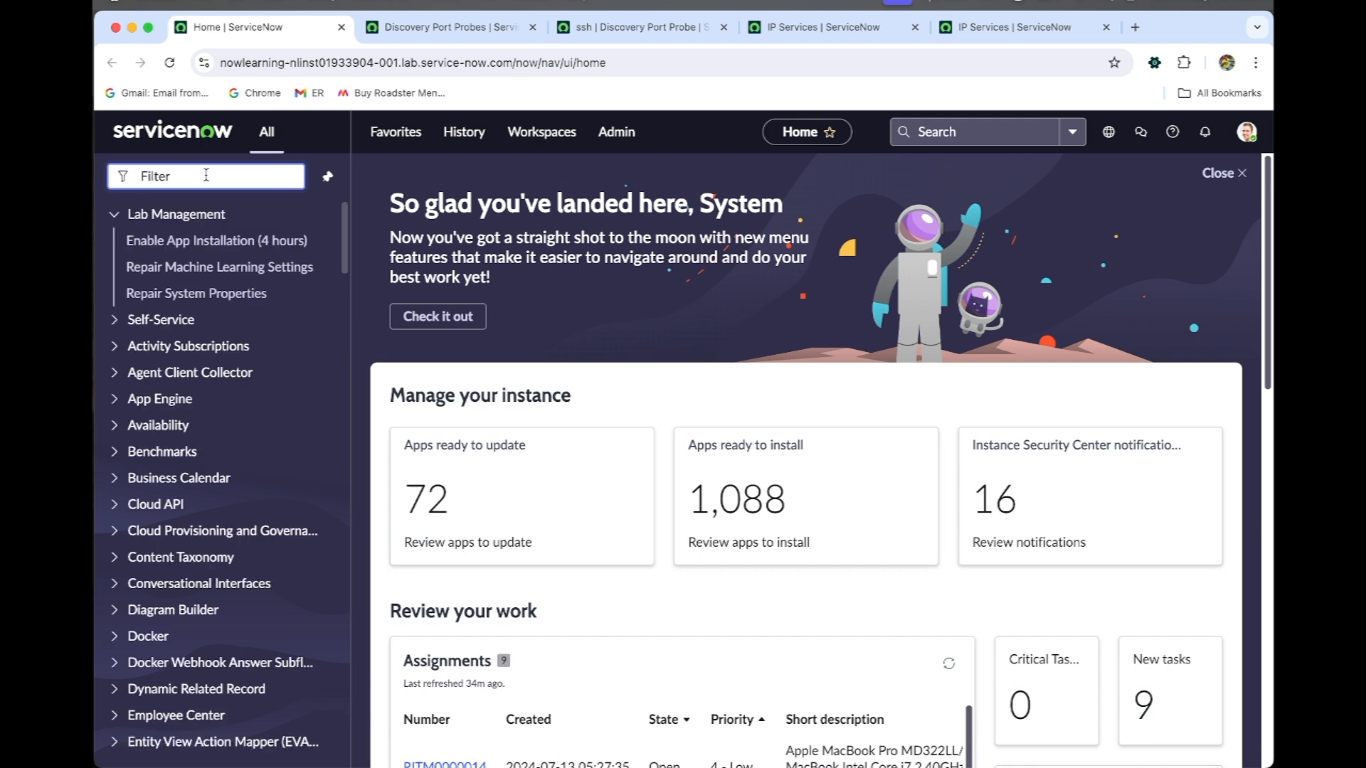
pyautogui.write('sch')
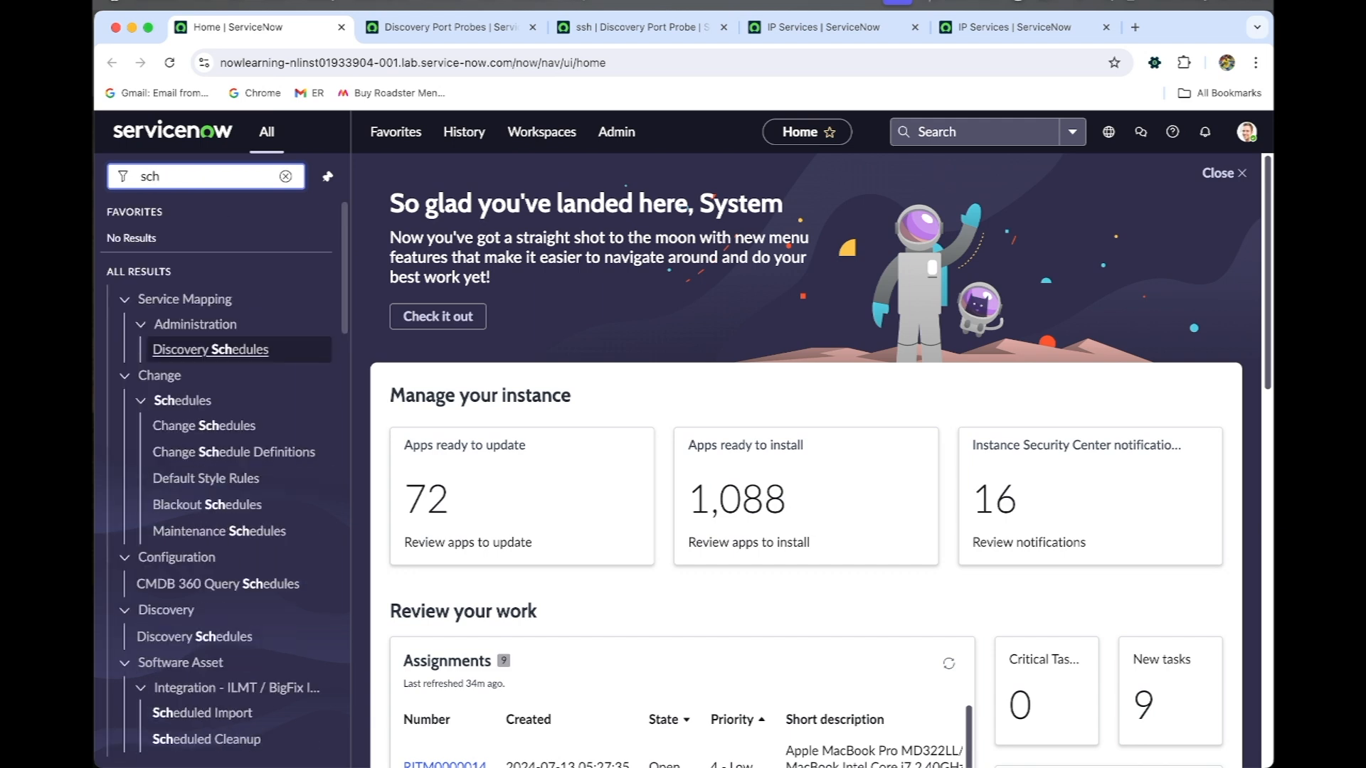
pyautogui.write('edule d')
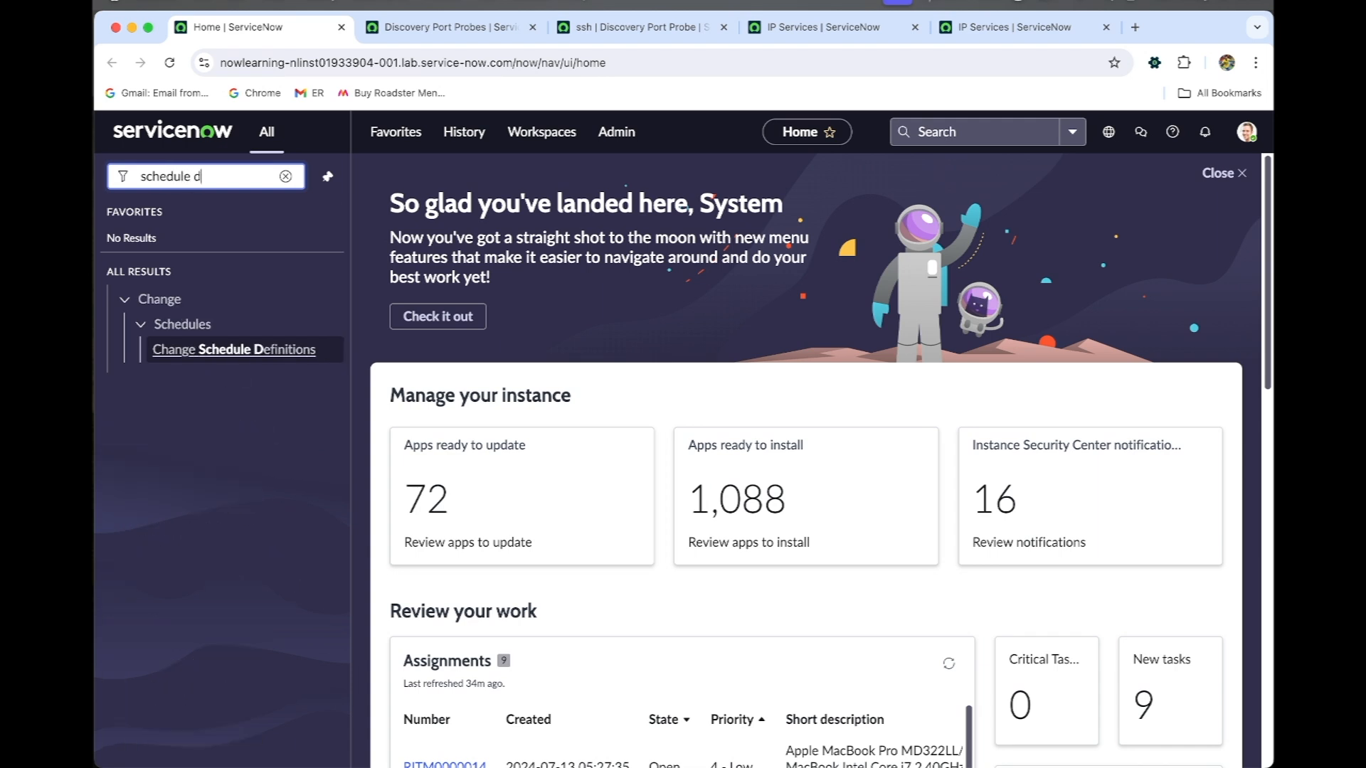
pyautogui.press('BackSpace')
pyautogui.press('BackSpace')
pyautogui.press('BackSpace')
pyautogui.press('BackSpace')
pyautogui.press('BackSpace')
pyautogui.press('BackSpace')
pyautogui.press('BackSpace')
pyautogui.press('BackSpace')
pyautogui.press('BackSpace')
pyautogui.press('BackSpace')
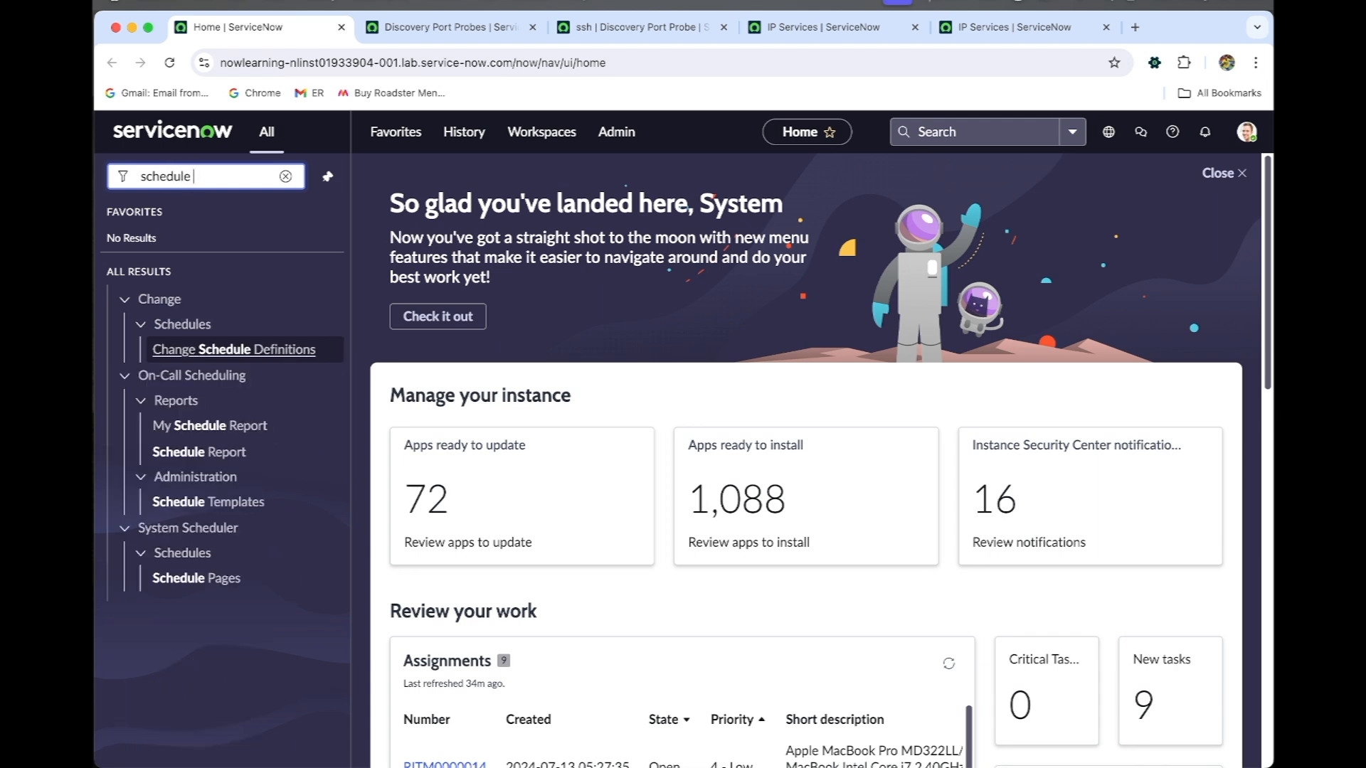
# - Filter the modules by "discovery s" and open Discovery Schedules from the Discovery application in a new browser tab
pyautogui.write('disco')
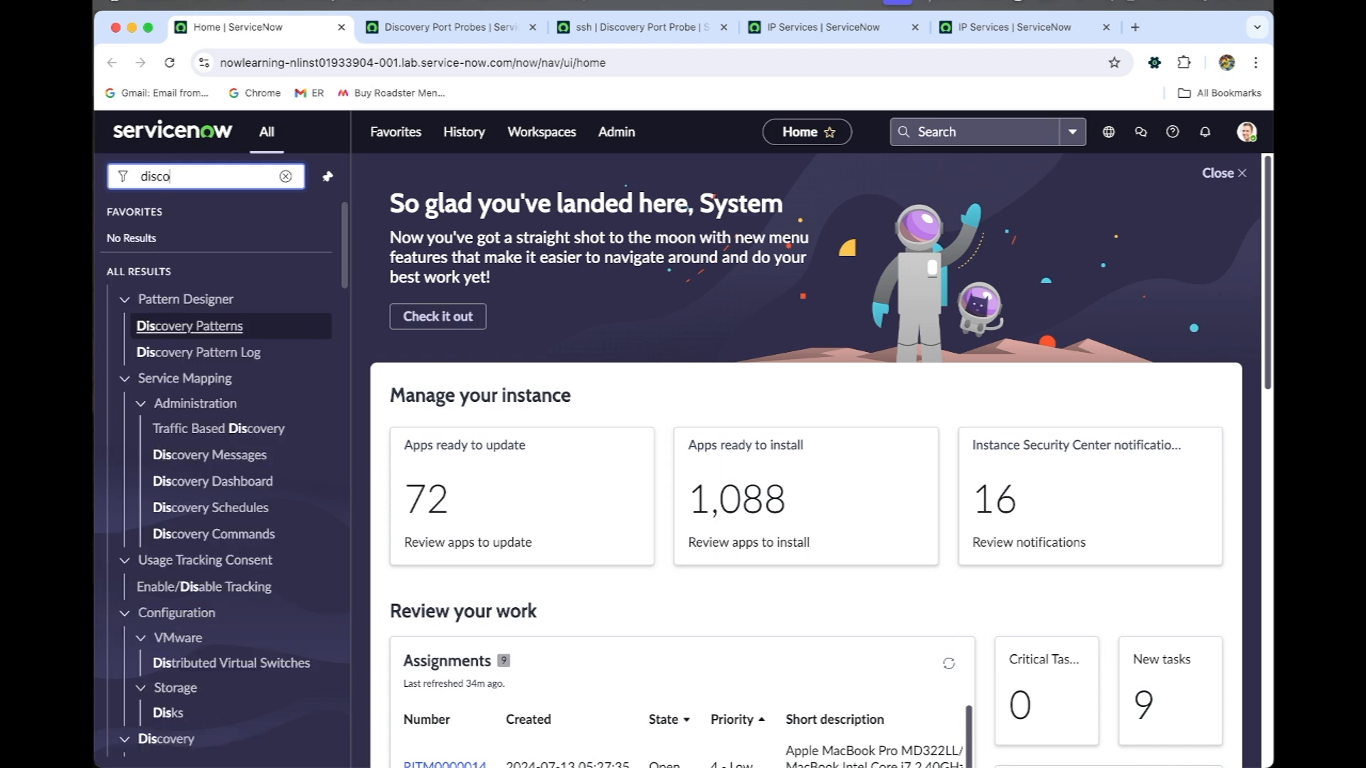
pyautogui.write('very s')
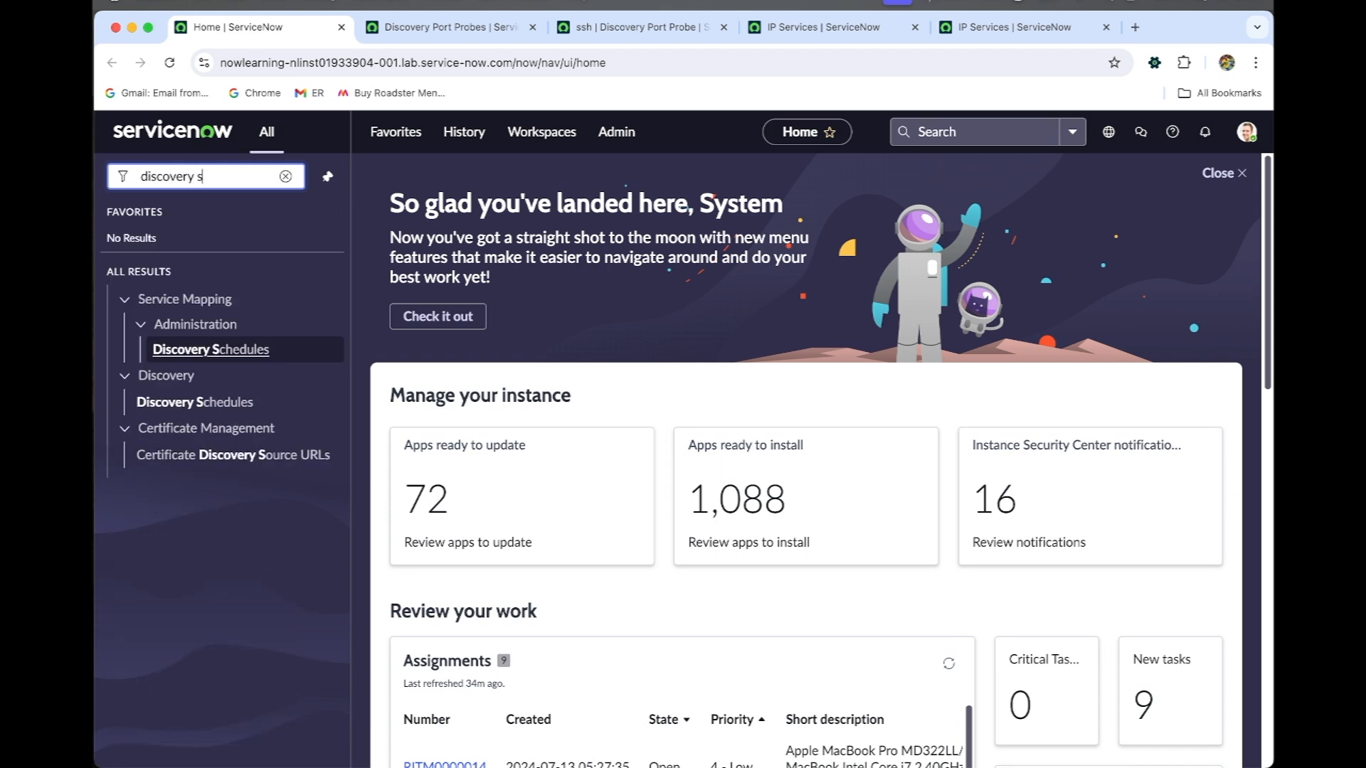
pyautogui.keyDown('super'); pyautogui.click(240, 402); pyautogui.keyUp('super')
pyautogui.click(417, 28)
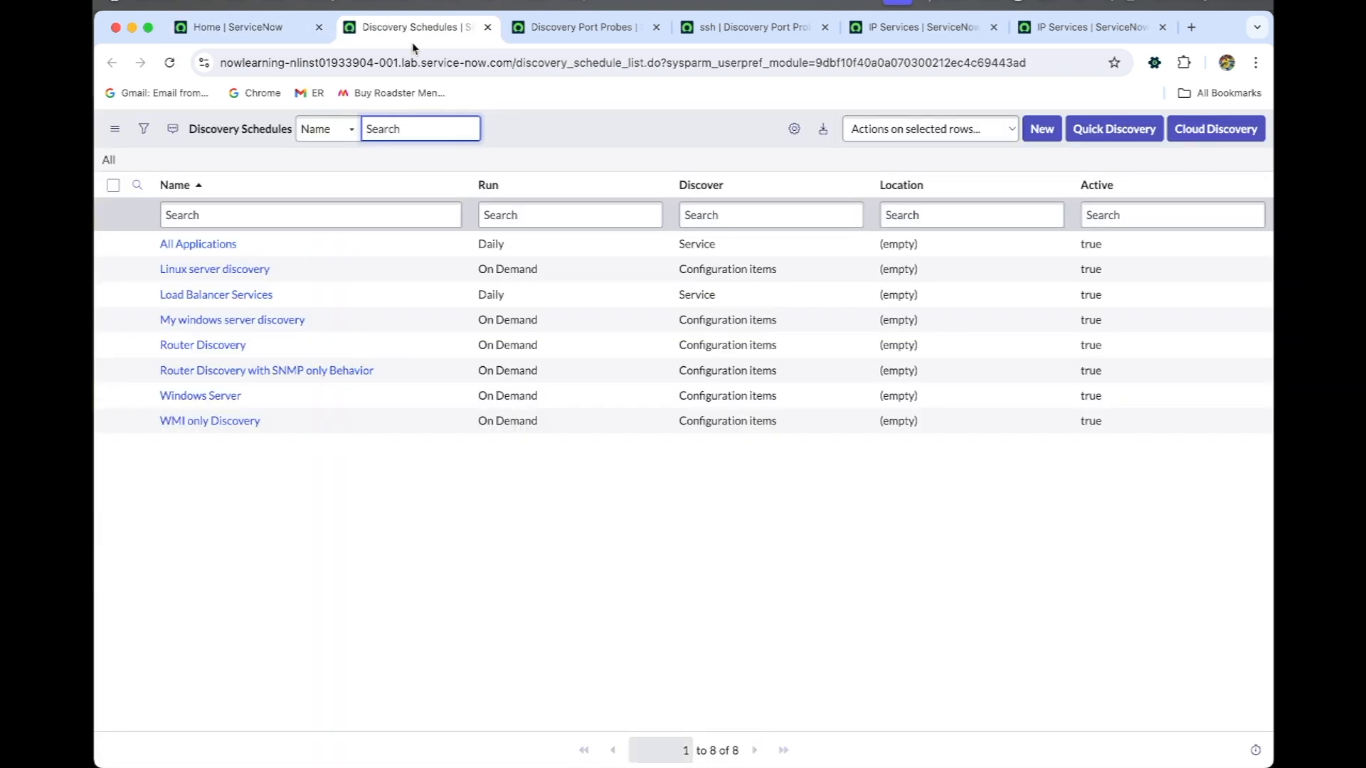
# - Open the Linux server discovery schedule in a new browser tab and run its discovery immediately
pyautogui.keyDown('super'); pyautogui.click(247, 270); pyautogui.keyUp('super')
pyautogui.click(511, 28)
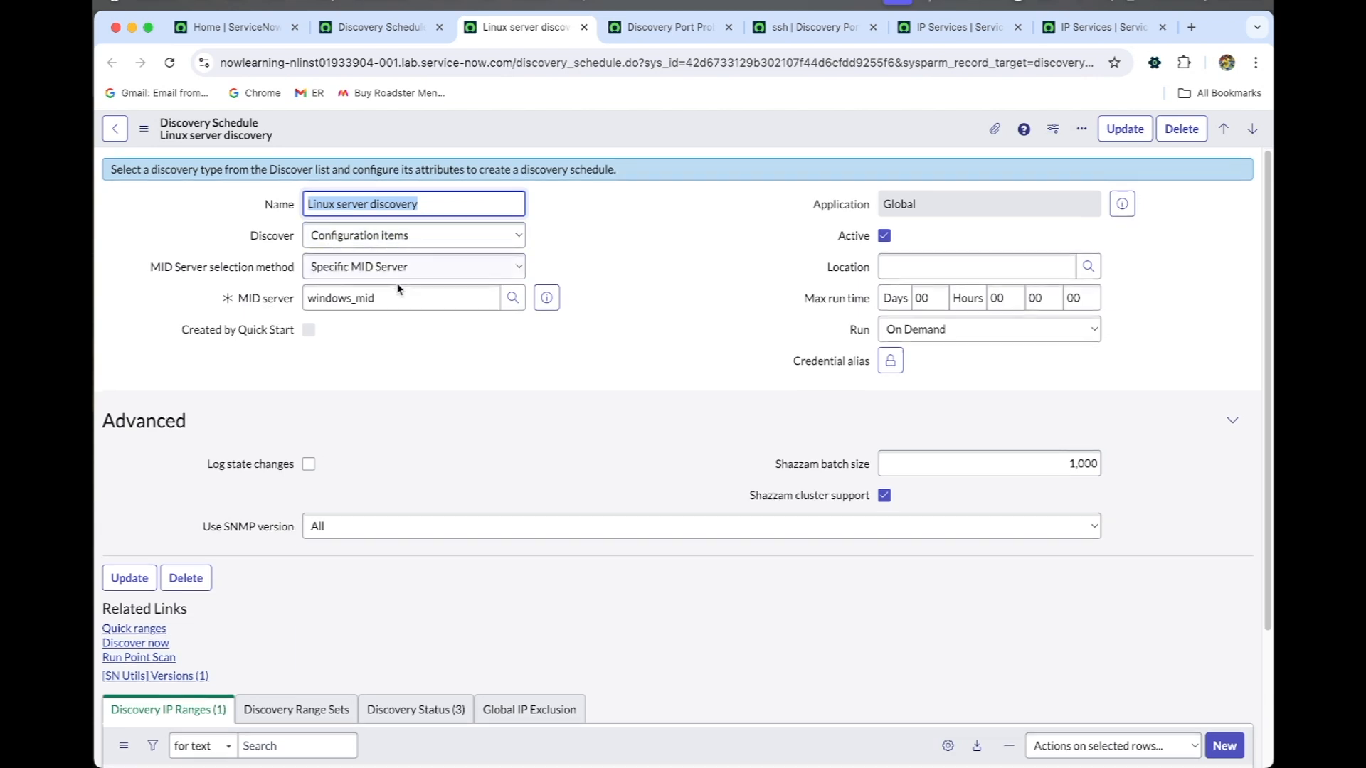
pyautogui.scroll(-3, 368, 389)
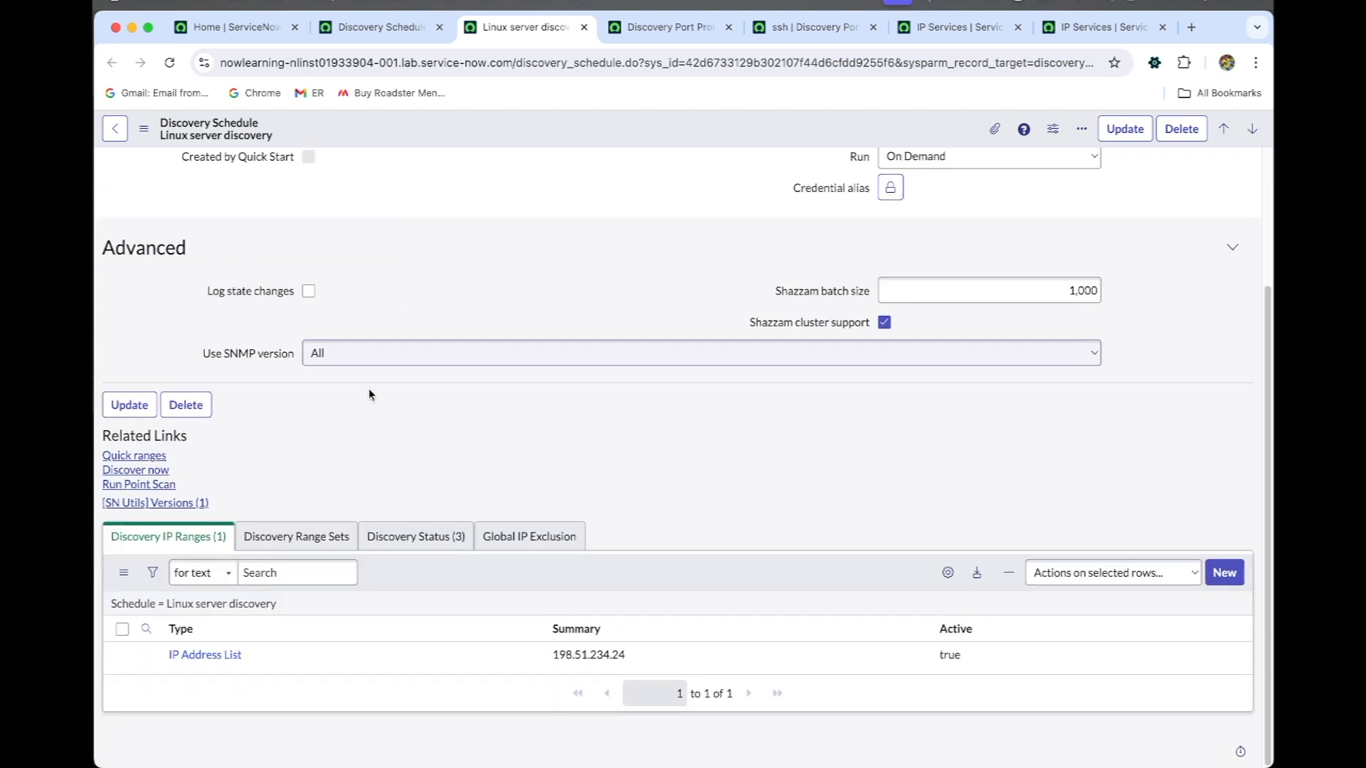
pyautogui.click(136, 471)
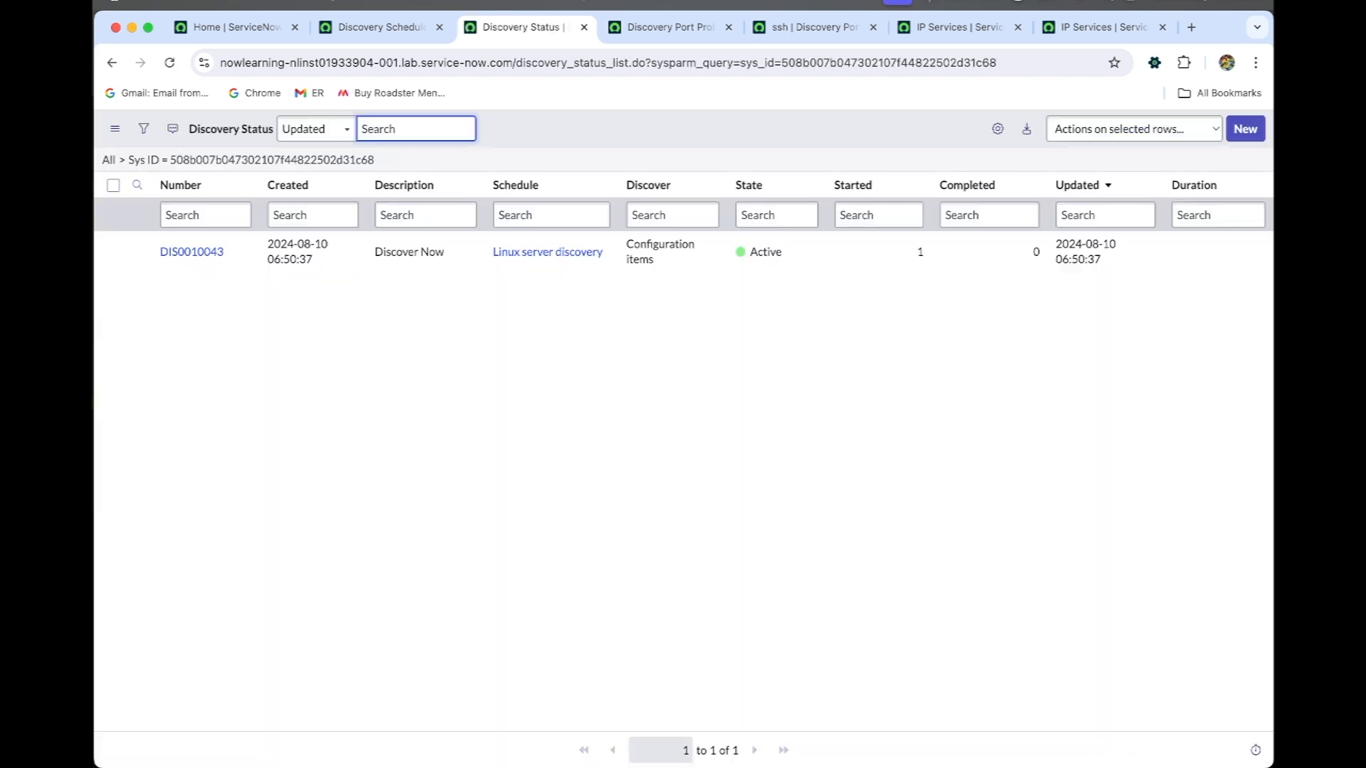
# - Open the launched run's discovery status record in a new browser tab and show its ECC Queue entries
pyautogui.keyDown('super'); pyautogui.click(207, 252); pyautogui.keyUp('super')
pyautogui.click(597, 27)
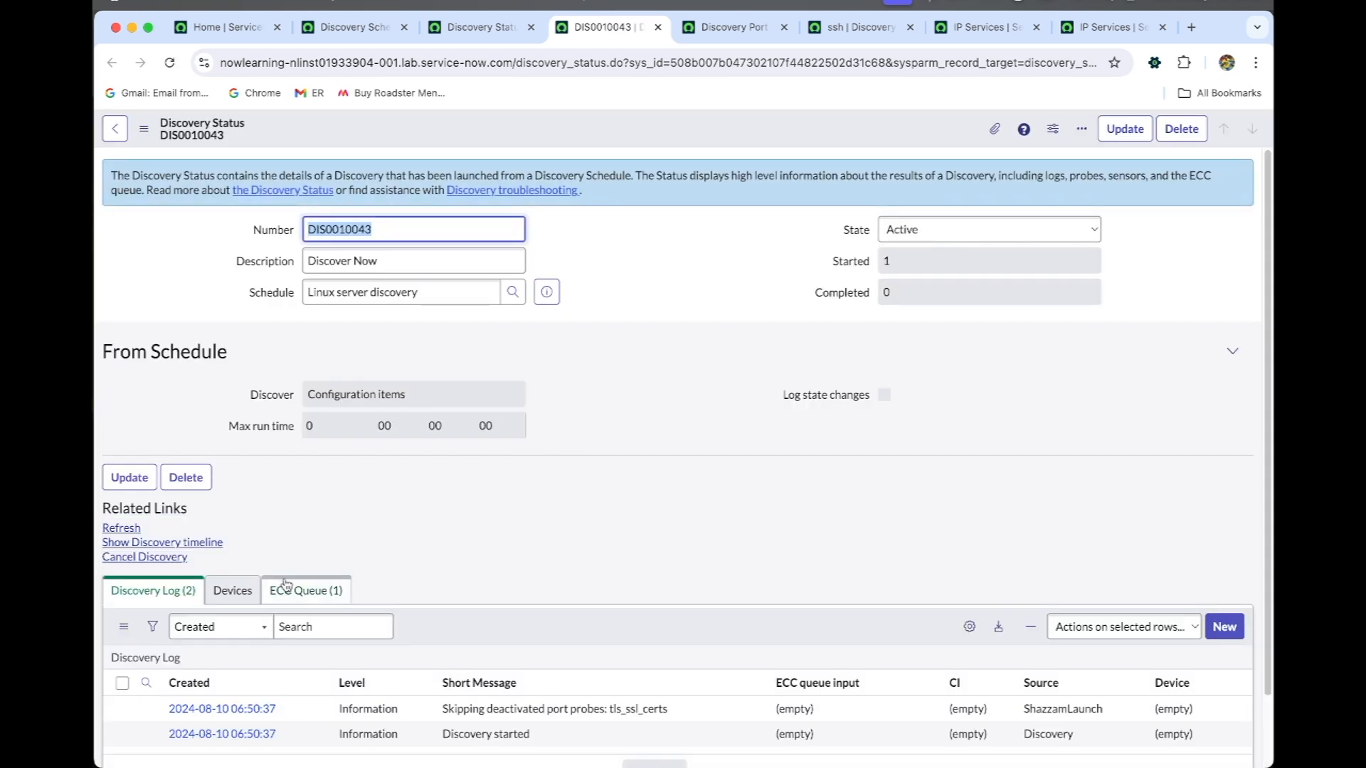
pyautogui.click(294, 588)
pyautogui.scroll(-2, 294, 585)
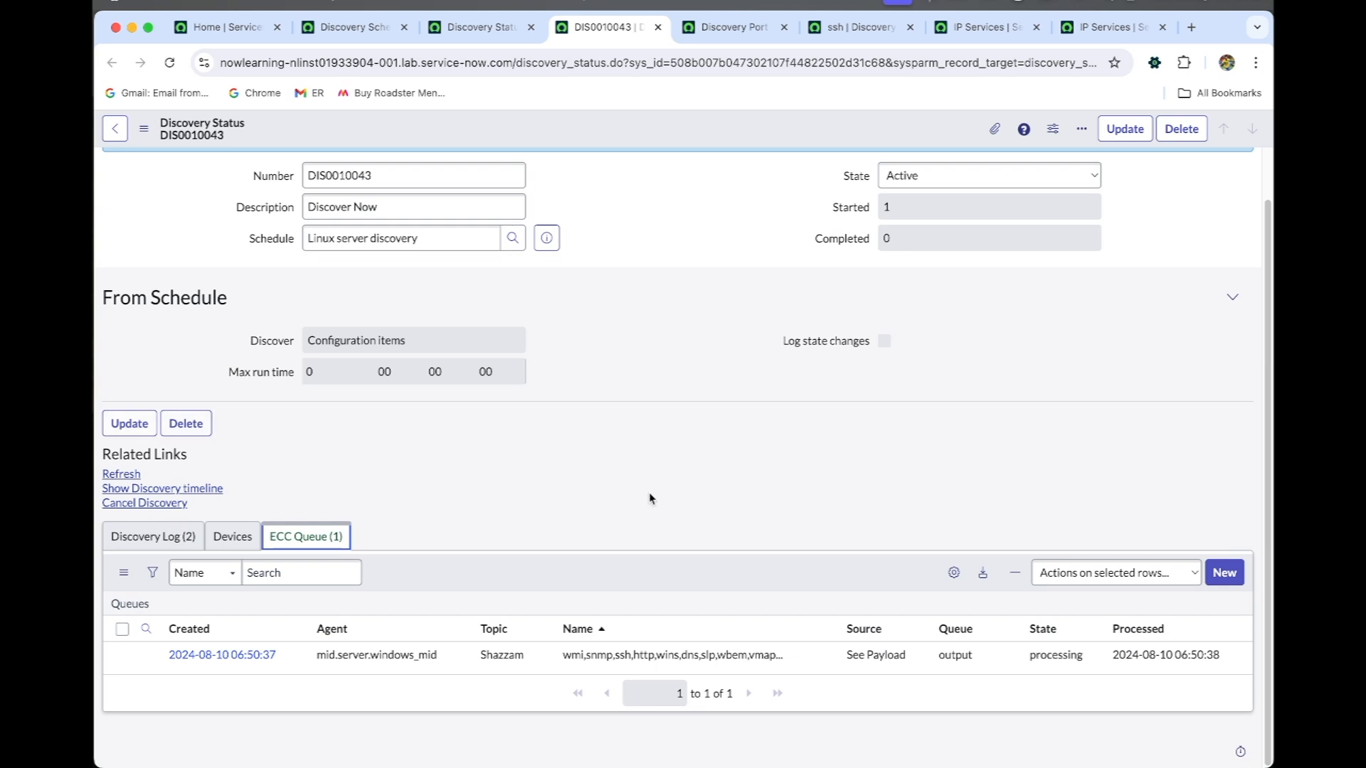
# - Reload the discovery status record and review the Shazzam and UNIX - Classify entries in the ECC queue
pyautogui.click(170, 62)
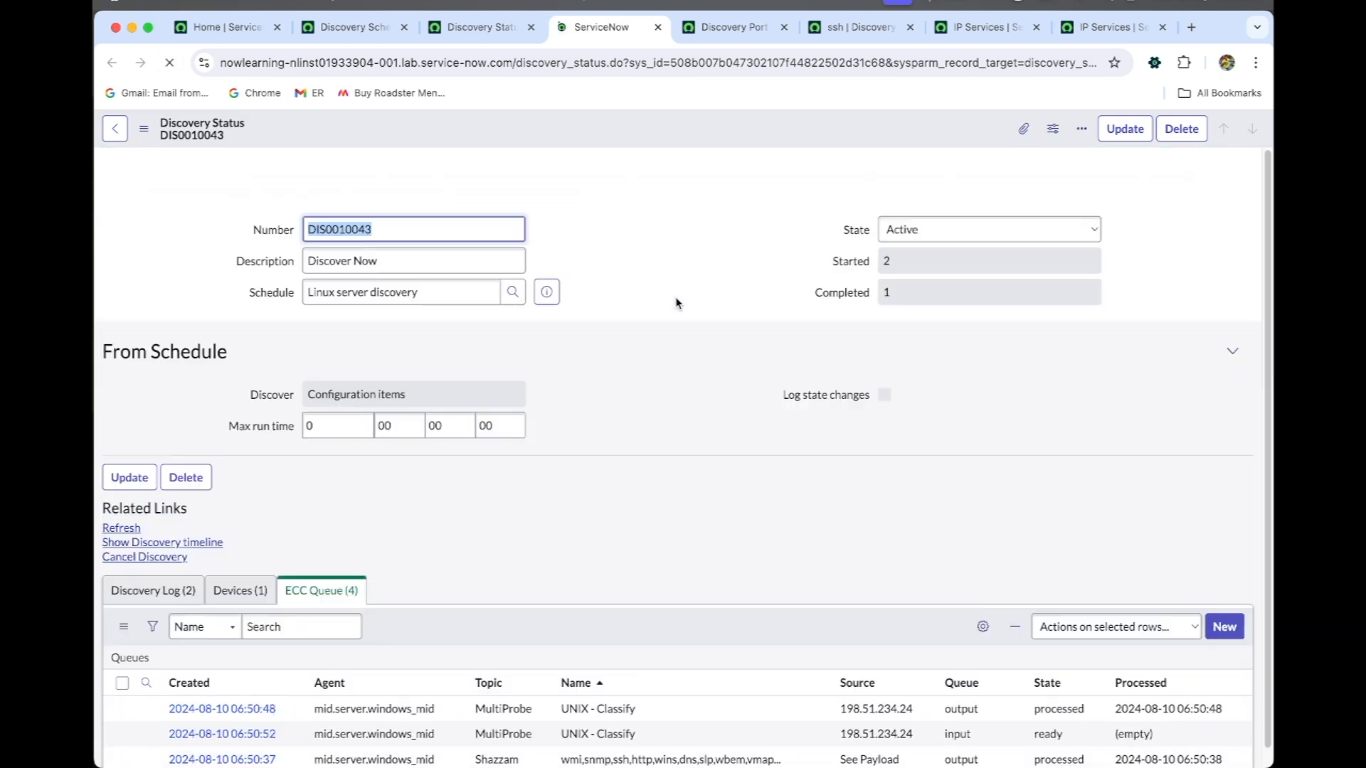
pyautogui.scroll(-3, 676, 303)
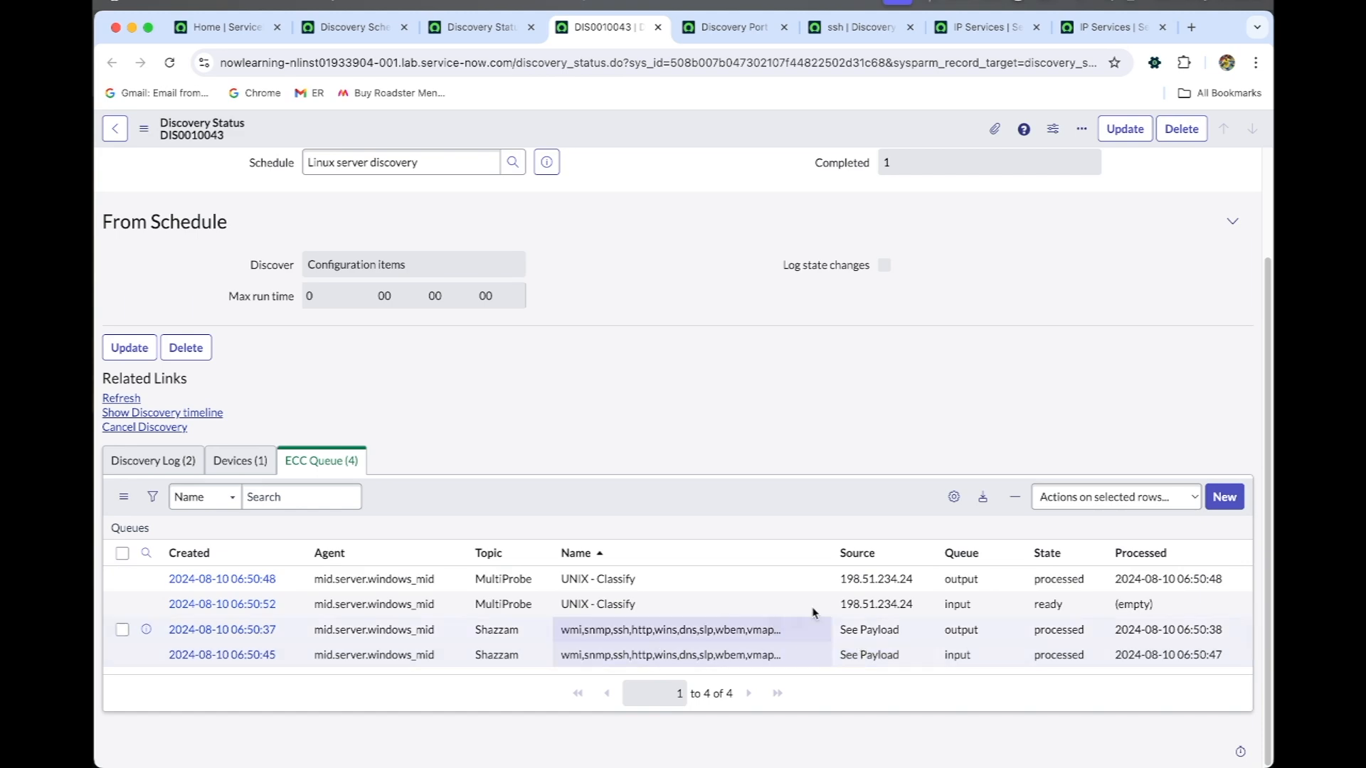
pyautogui.scroll(3, 865, 475)
pyautogui.scroll(-3, 858, 503)
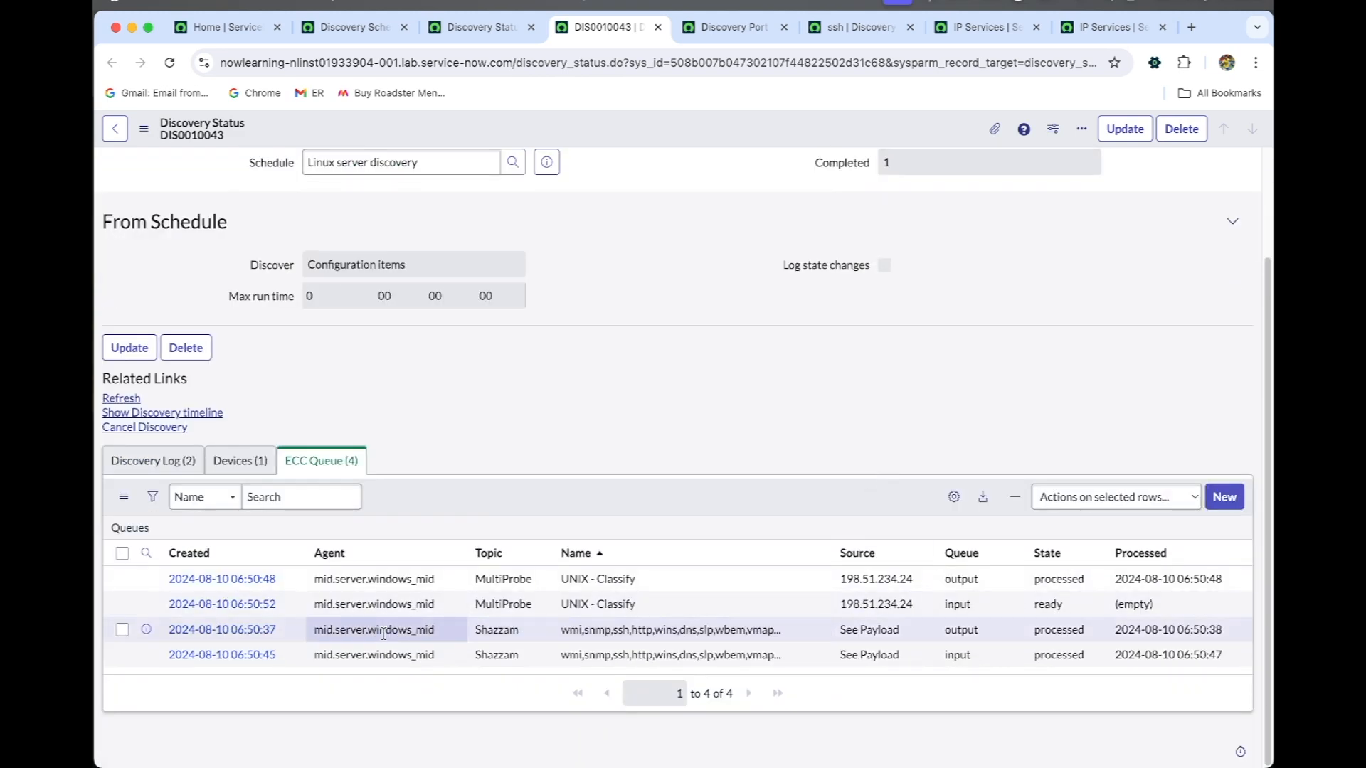
# - Open the Shazzam output queue record in a new browser tab and display its payload as formatted XML
pyautogui.keyDown('super'); pyautogui.click(225, 630); pyautogui.keyUp('super')
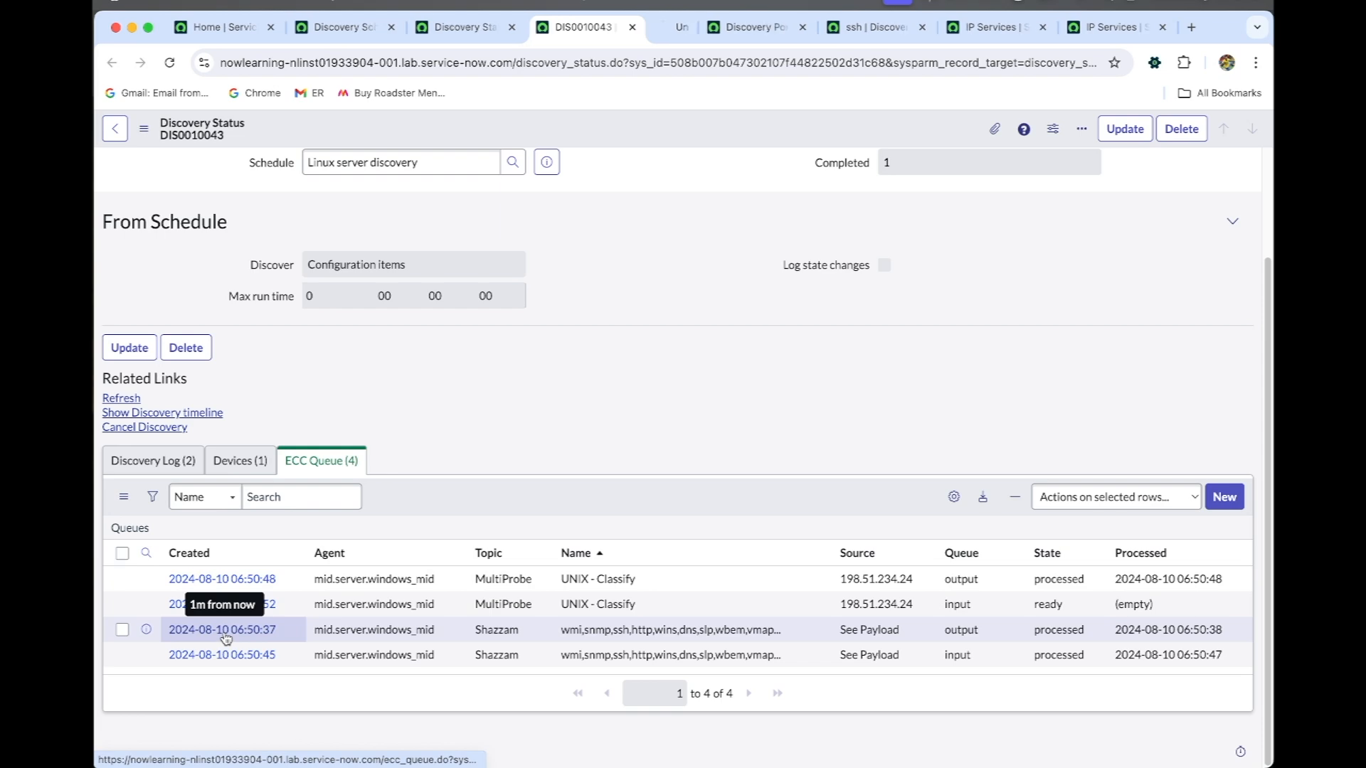
pyautogui.click(666, 30)
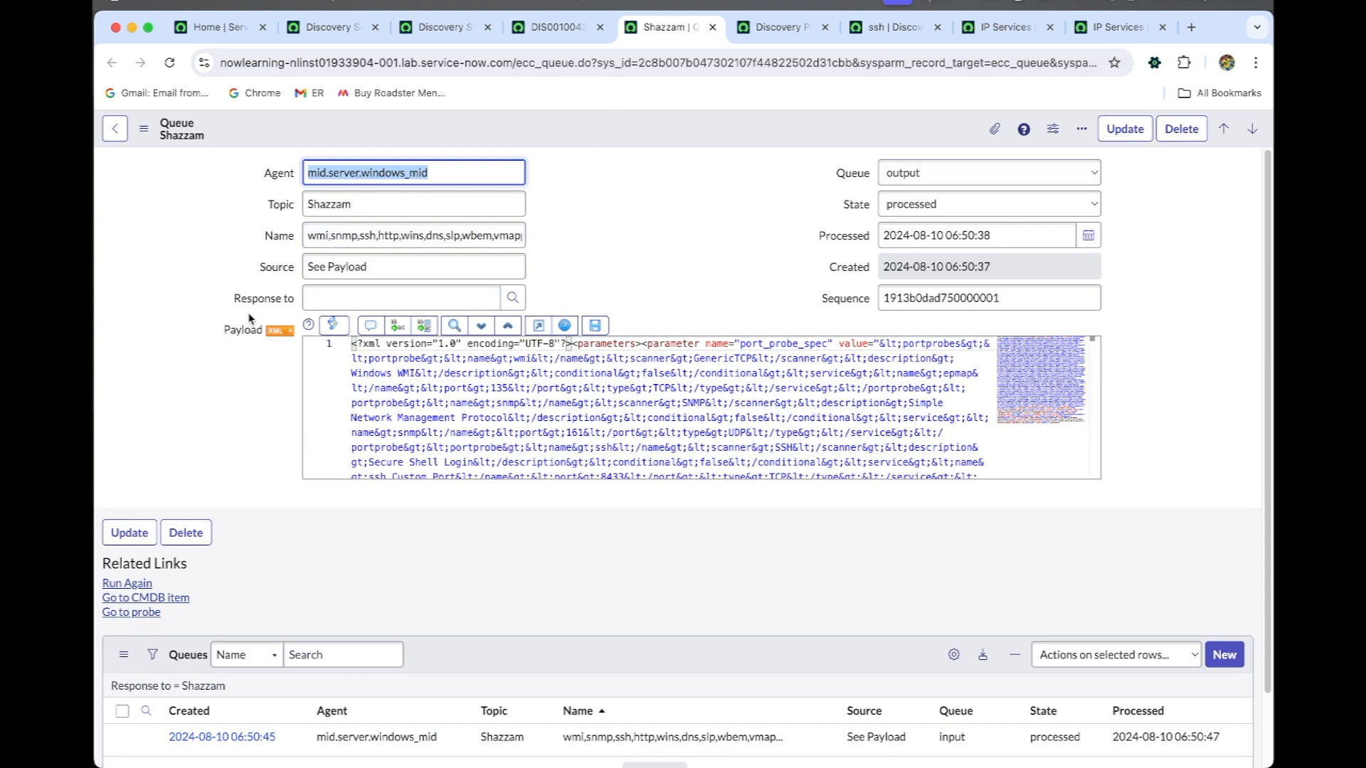
pyautogui.click(283, 331)
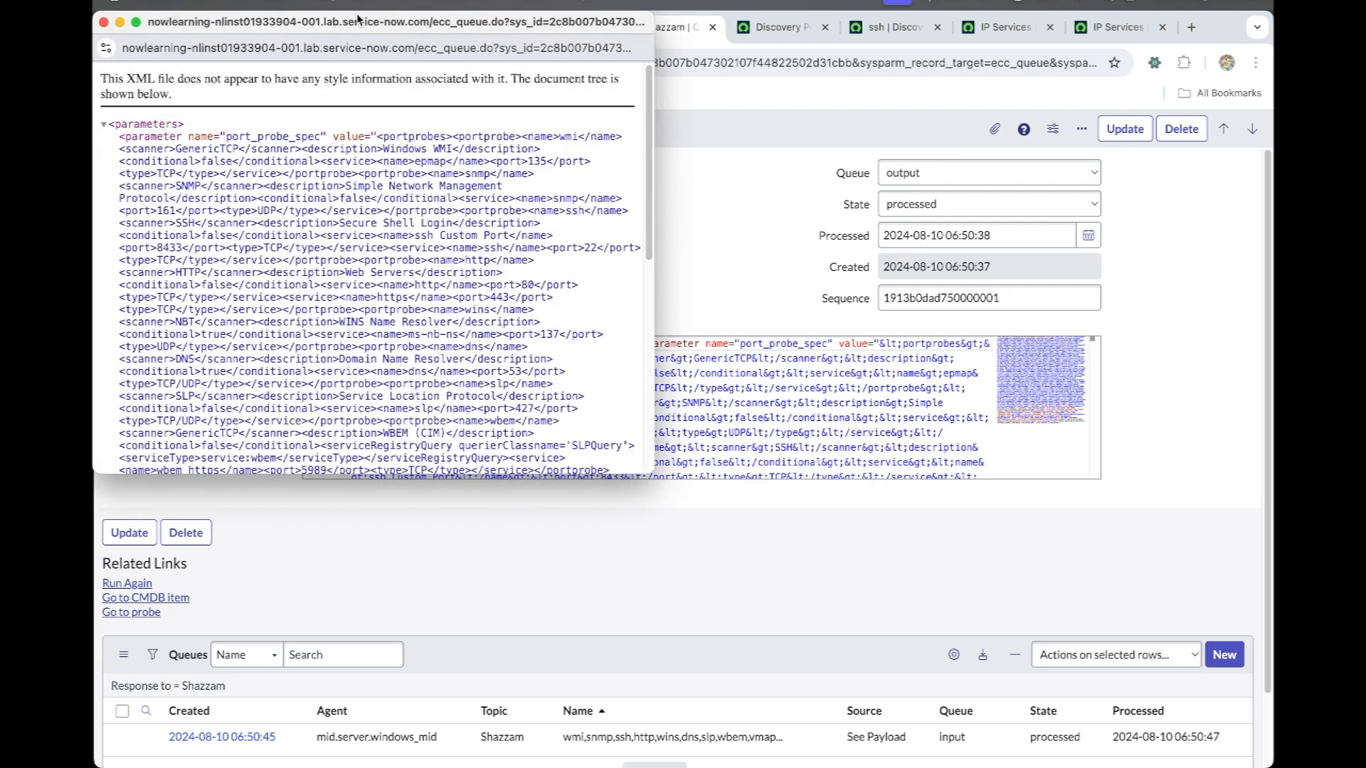
pyautogui.moveTo(407, 32); pyautogui.dragTo(586, 100)
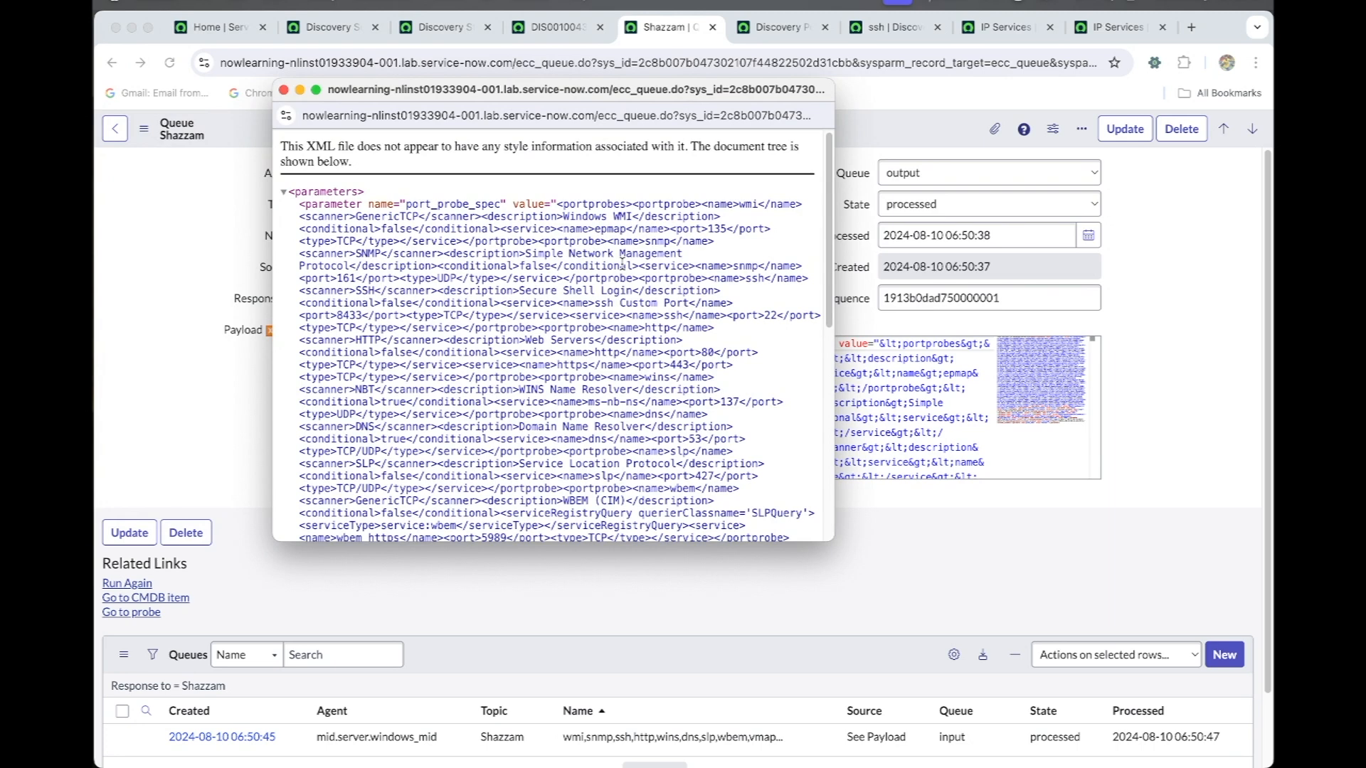
# - Search the XML payload for 8433, highlight the ssh Custom Port entry and examine the remaining probe parameters
pyautogui.press('super+f')
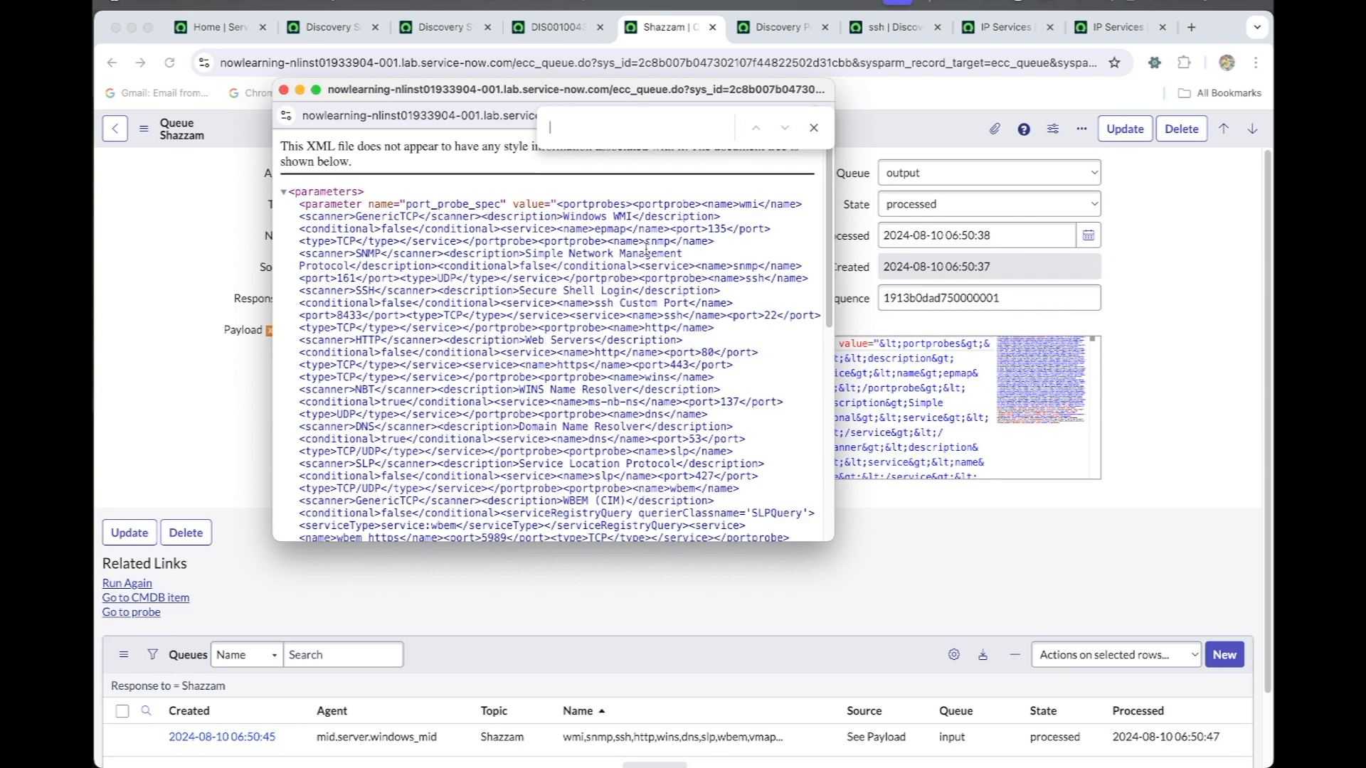
pyautogui.write('8433')
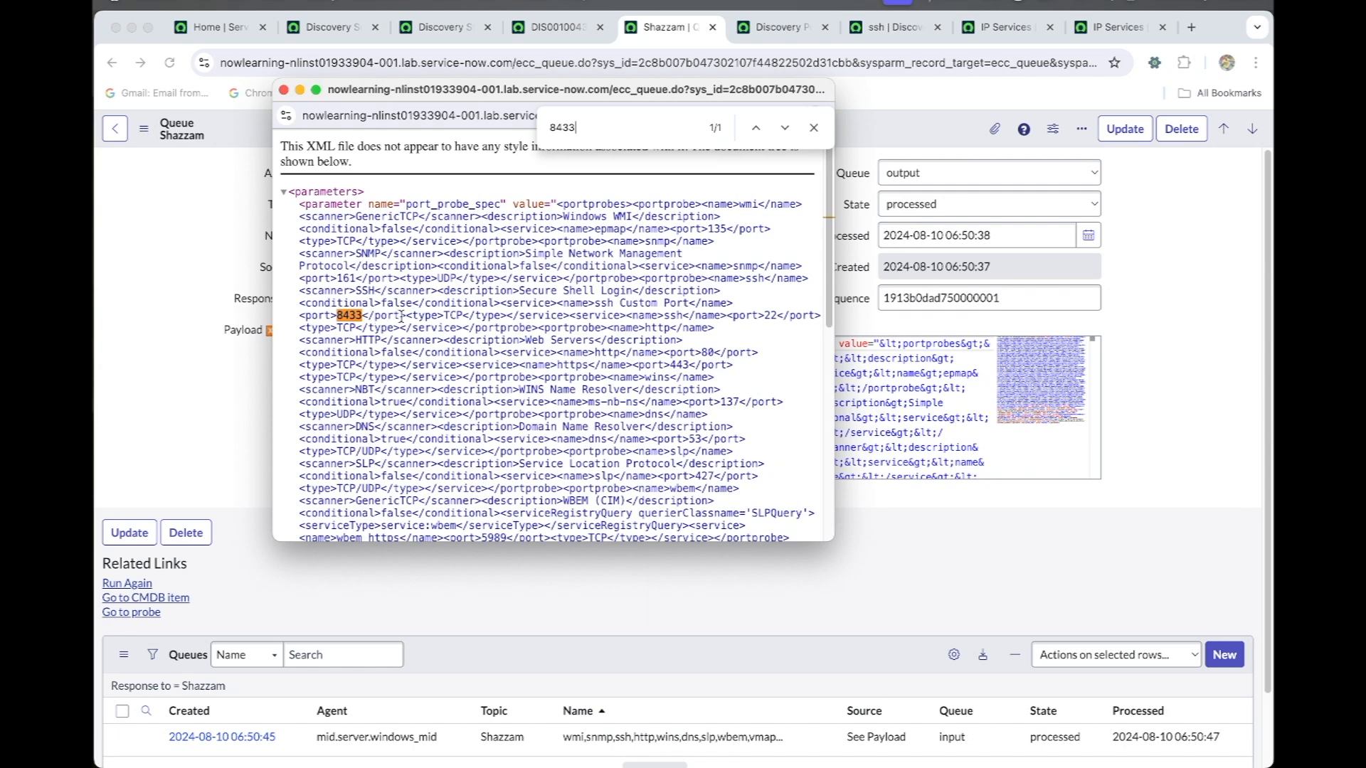
pyautogui.moveTo(401, 318); pyautogui.dragTo(562, 304)
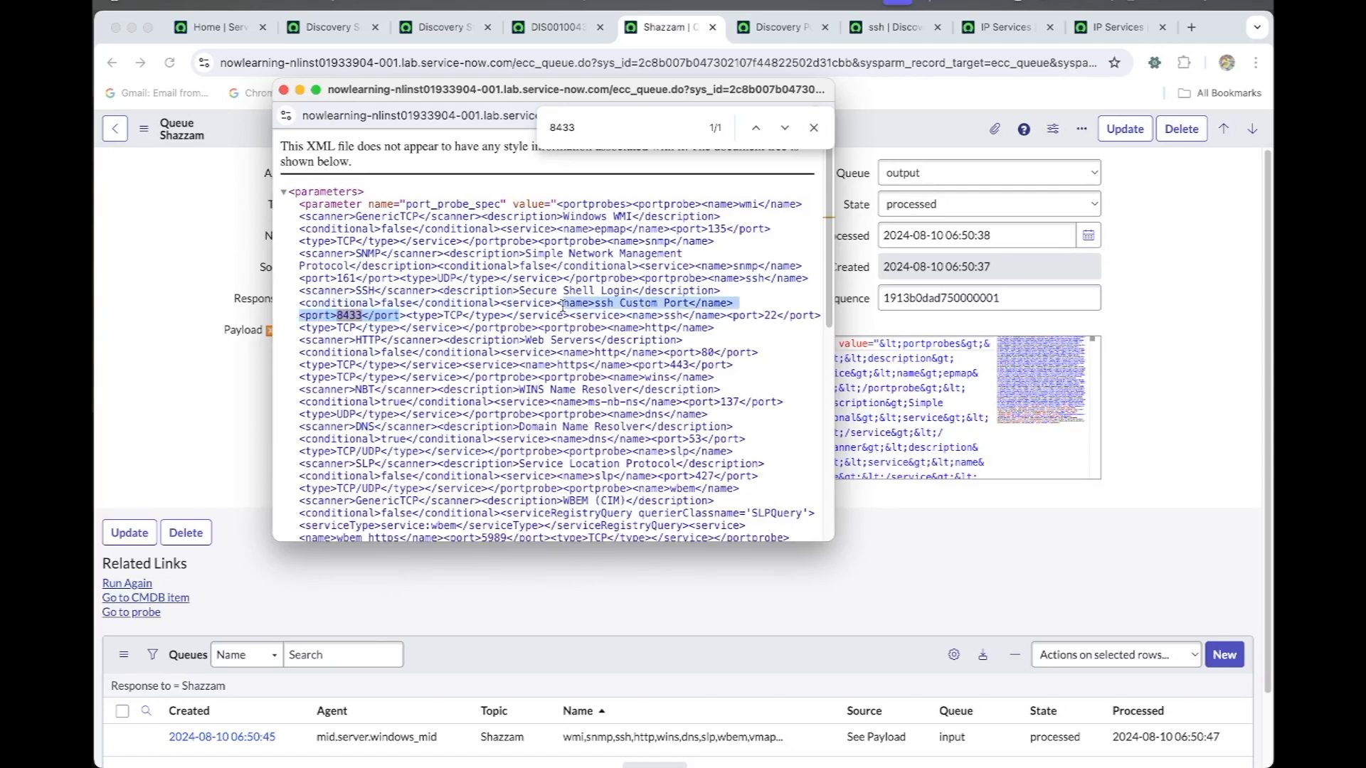
pyautogui.scroll(-10, 562, 304)
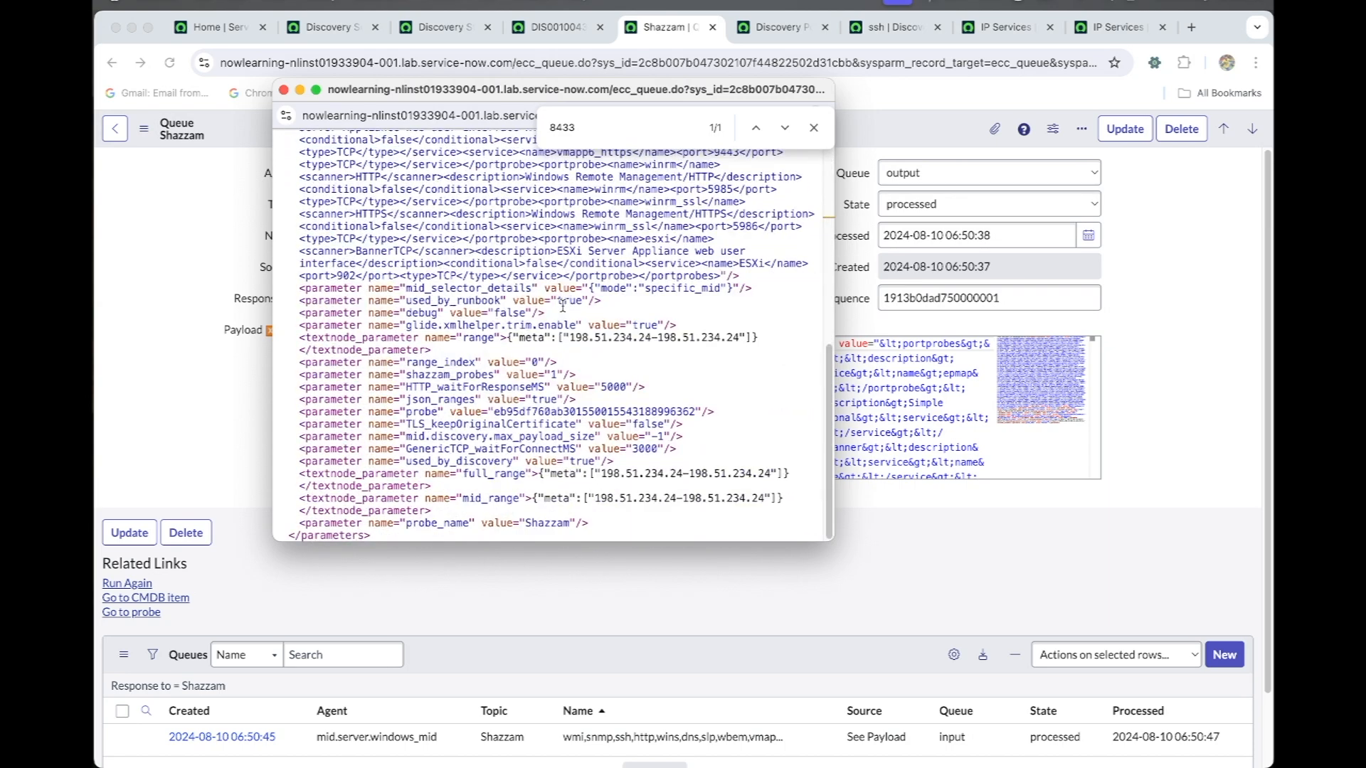
# - Search the XML payload for 22 to find the ssh port entry, and close the payload window
pyautogui.scroll(5, 561, 306)
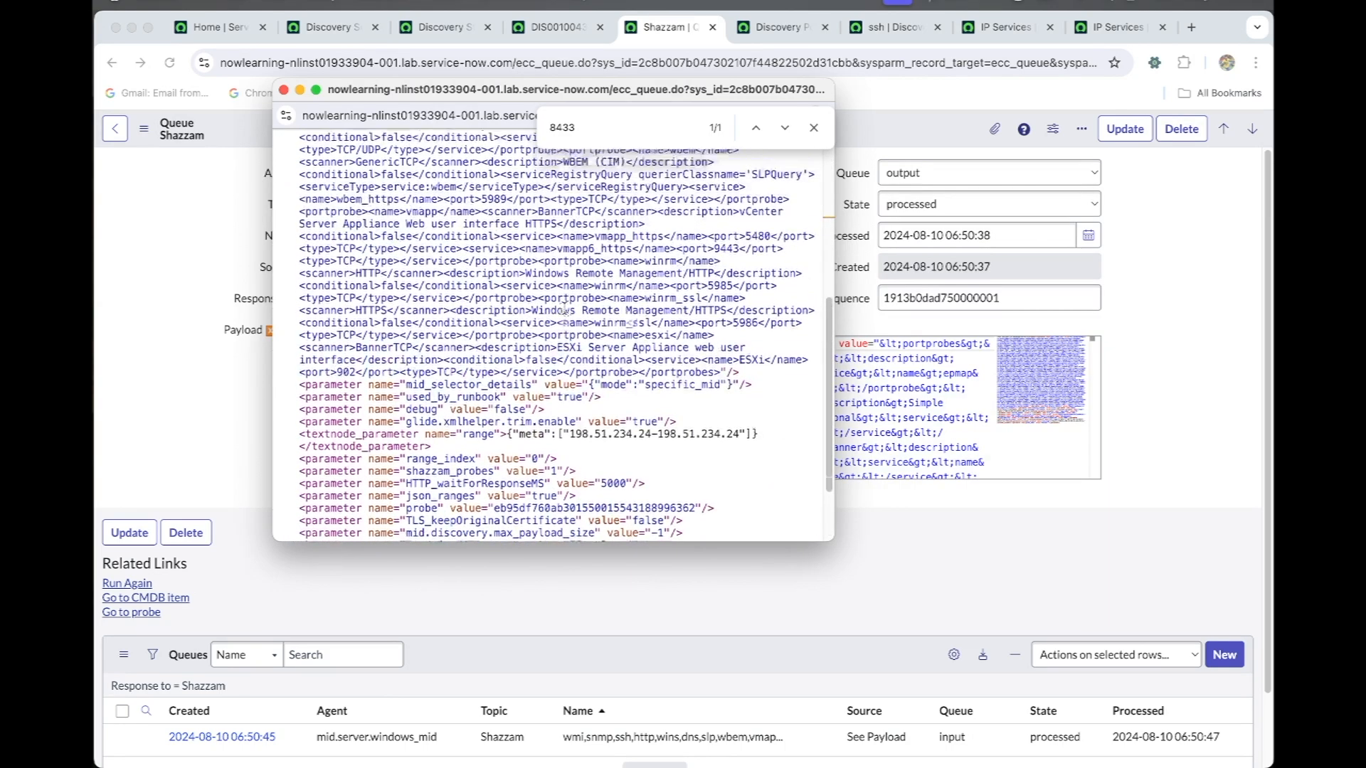
pyautogui.scroll(6, 565, 310)
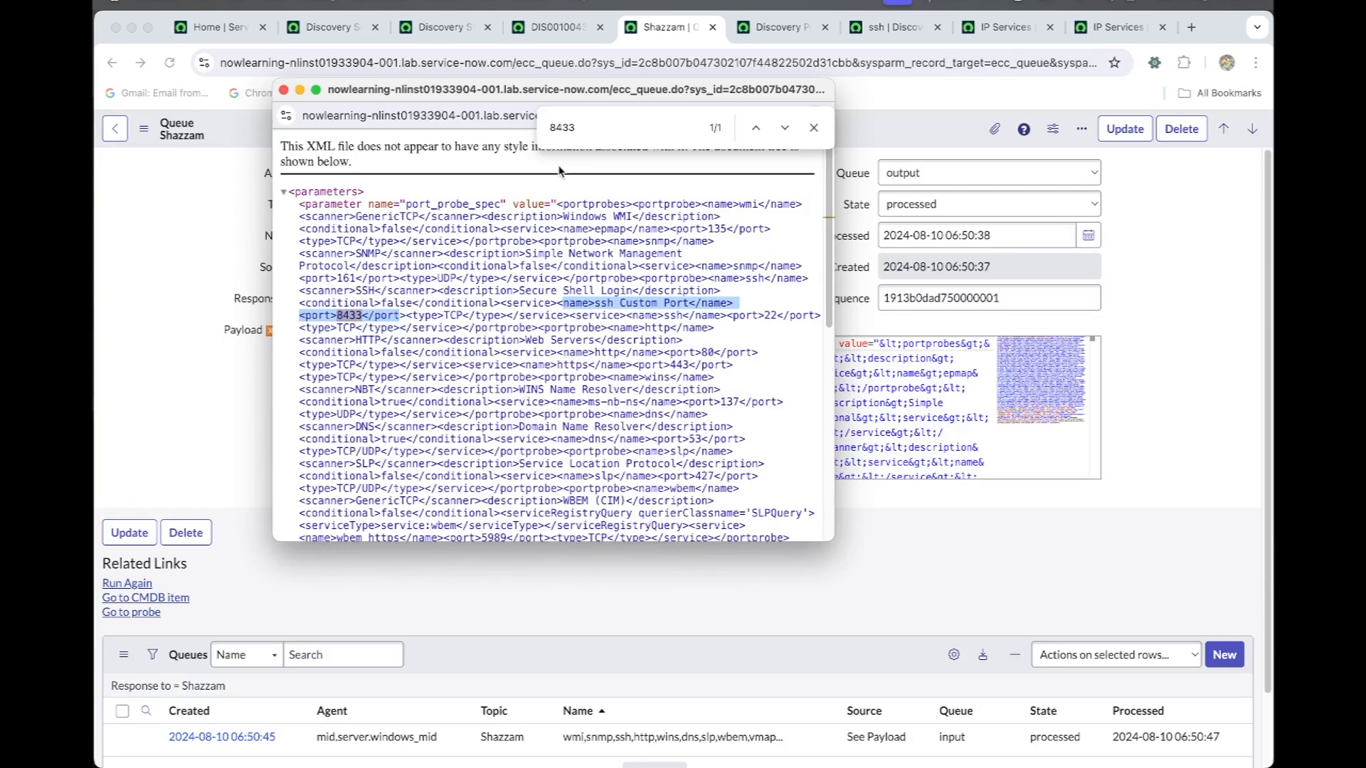
pyautogui.doubleClick(562, 127)
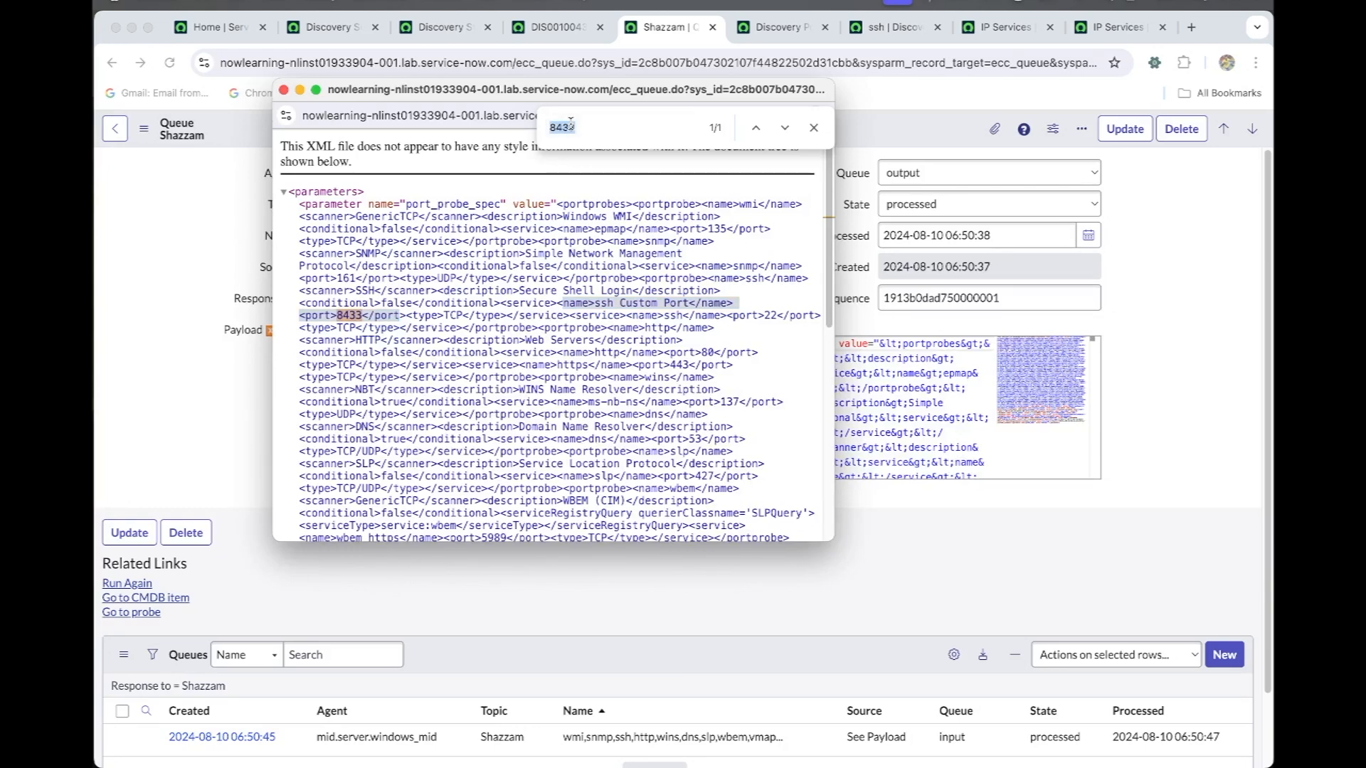
pyautogui.write('22')
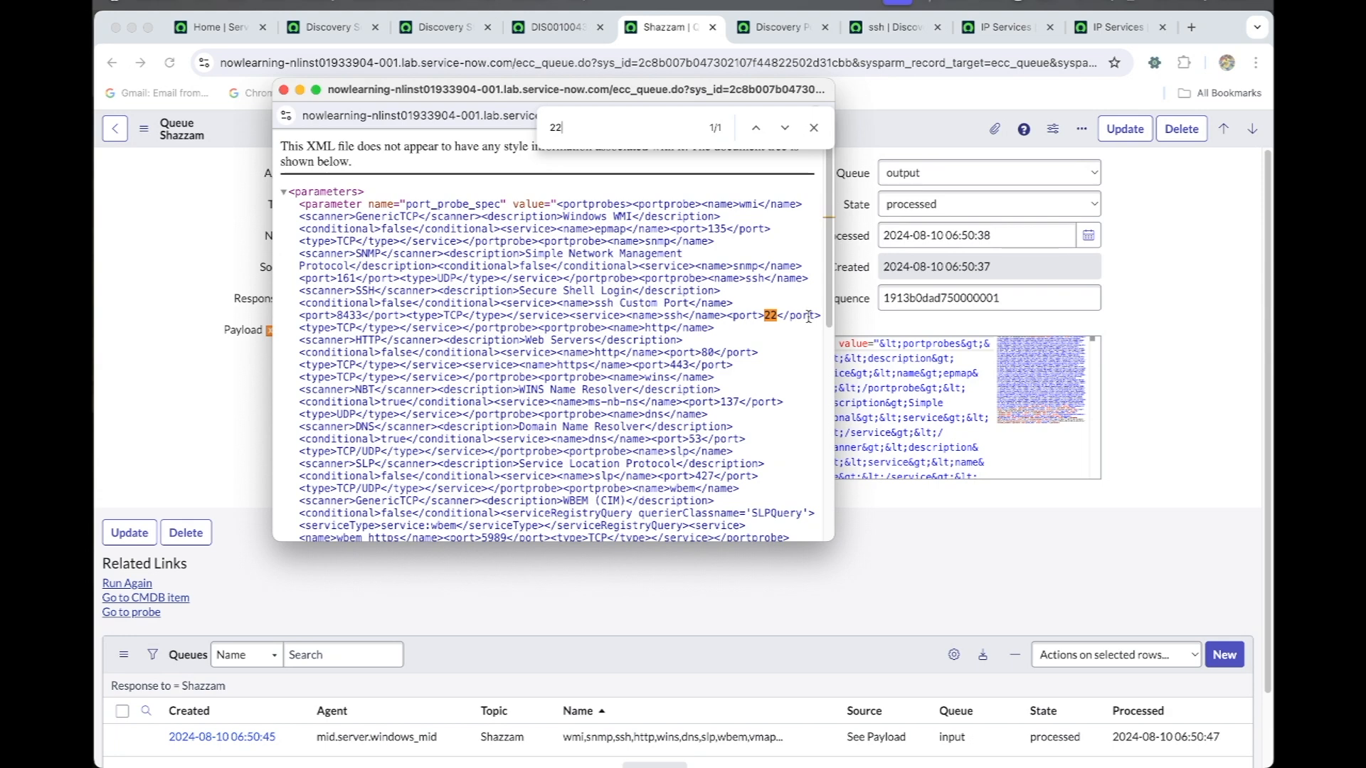
pyautogui.click(814, 127)
pyautogui.click(283, 90)
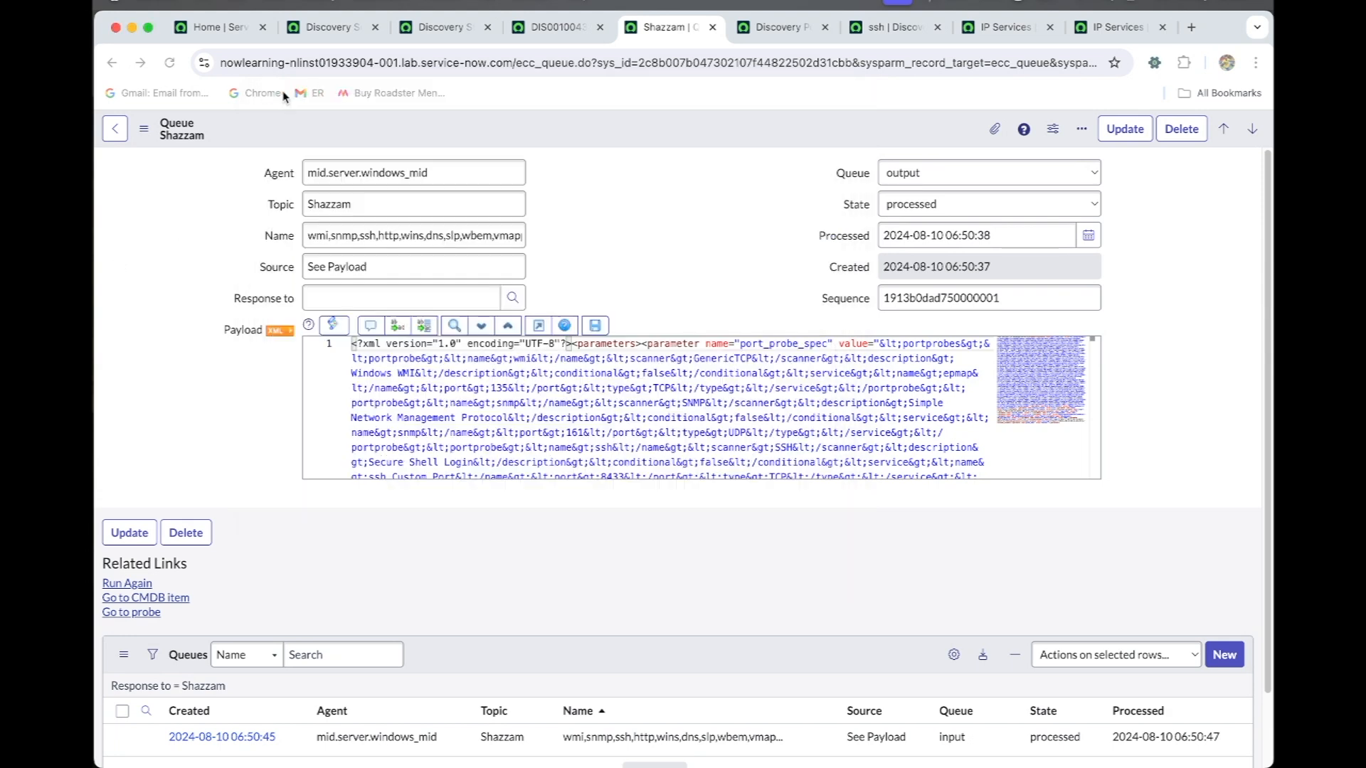
# - Review the ssh port probe record and the IP Services list filtered by ssh in their open browser tabs
pyautogui.click(900, 29)
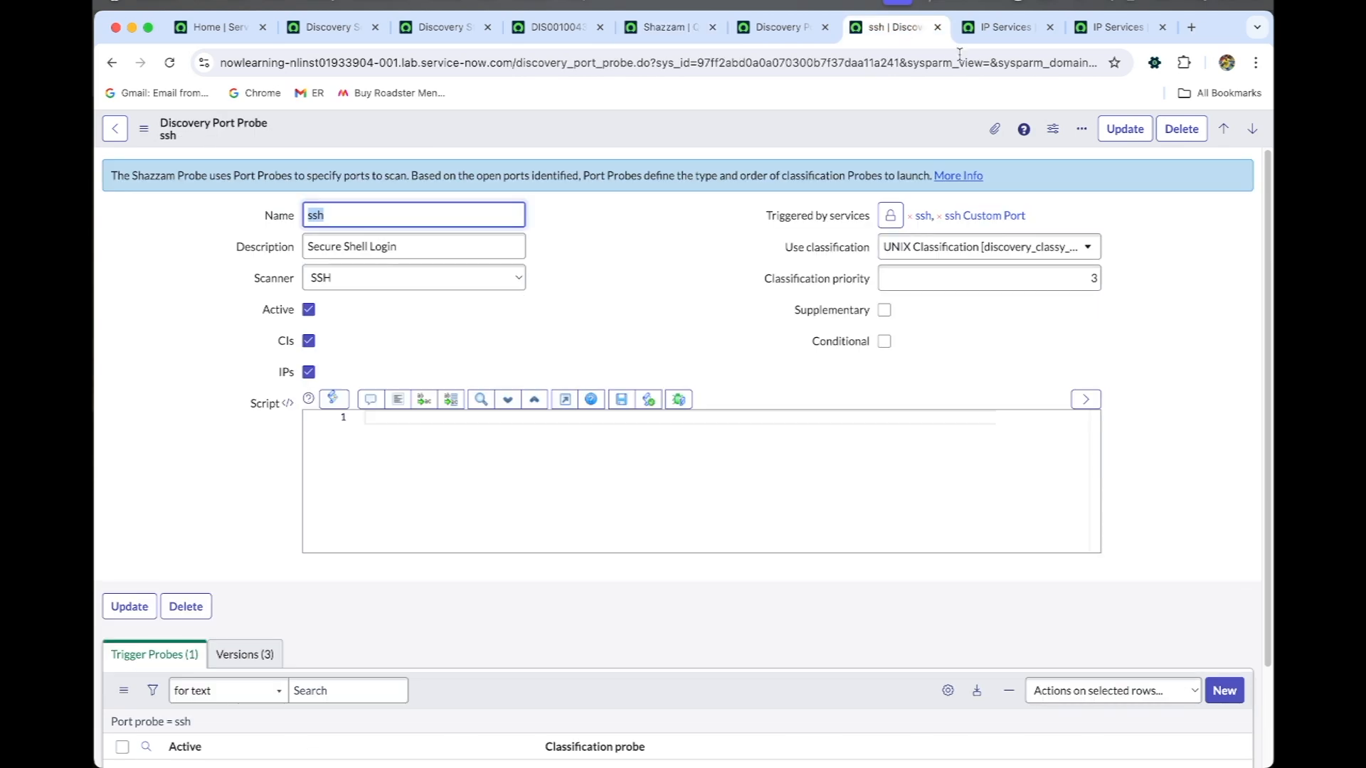
pyautogui.click(1025, 36)
pyautogui.click(1120, 27)
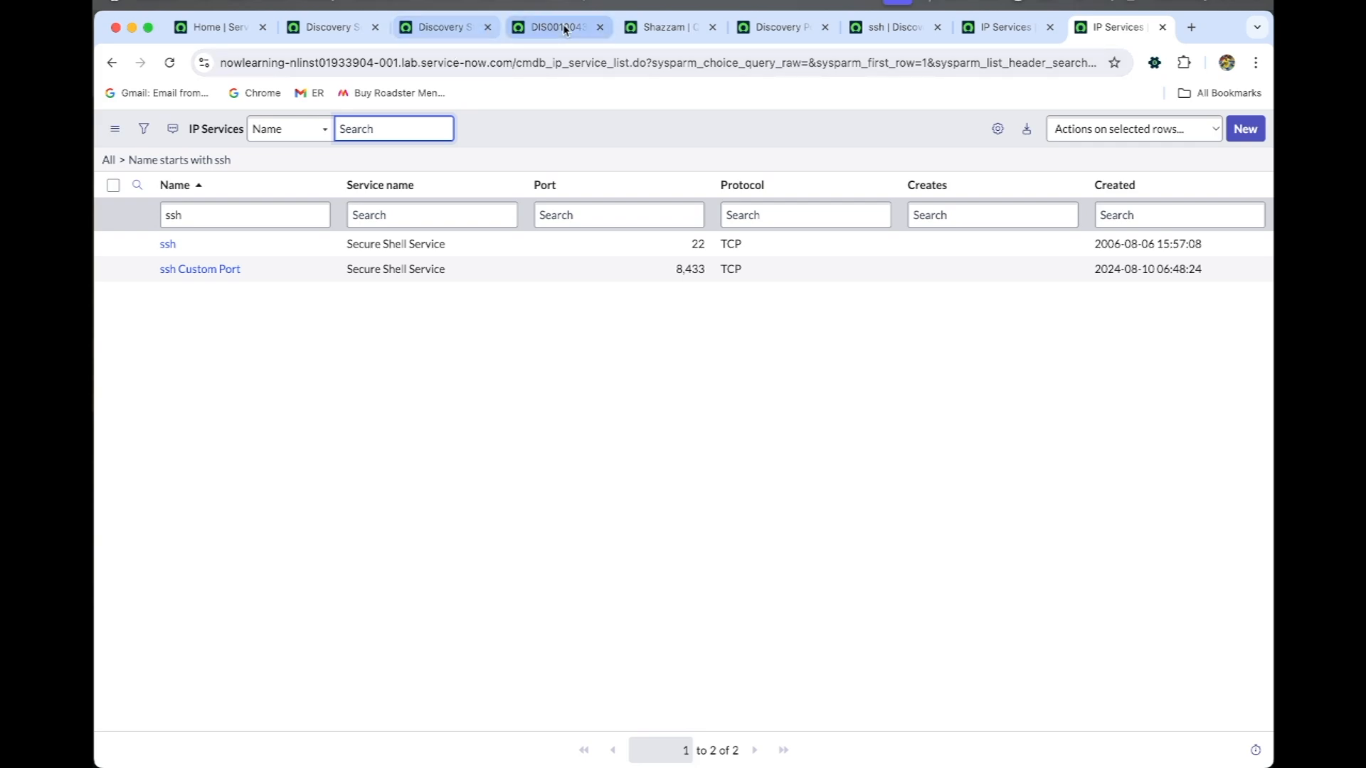
# - Close the extra browser tabs, keeping only the home page and the Discovery Schedules list open
pyautogui.click(598, 27)
pyautogui.click(598, 27)
pyautogui.click(598, 27)
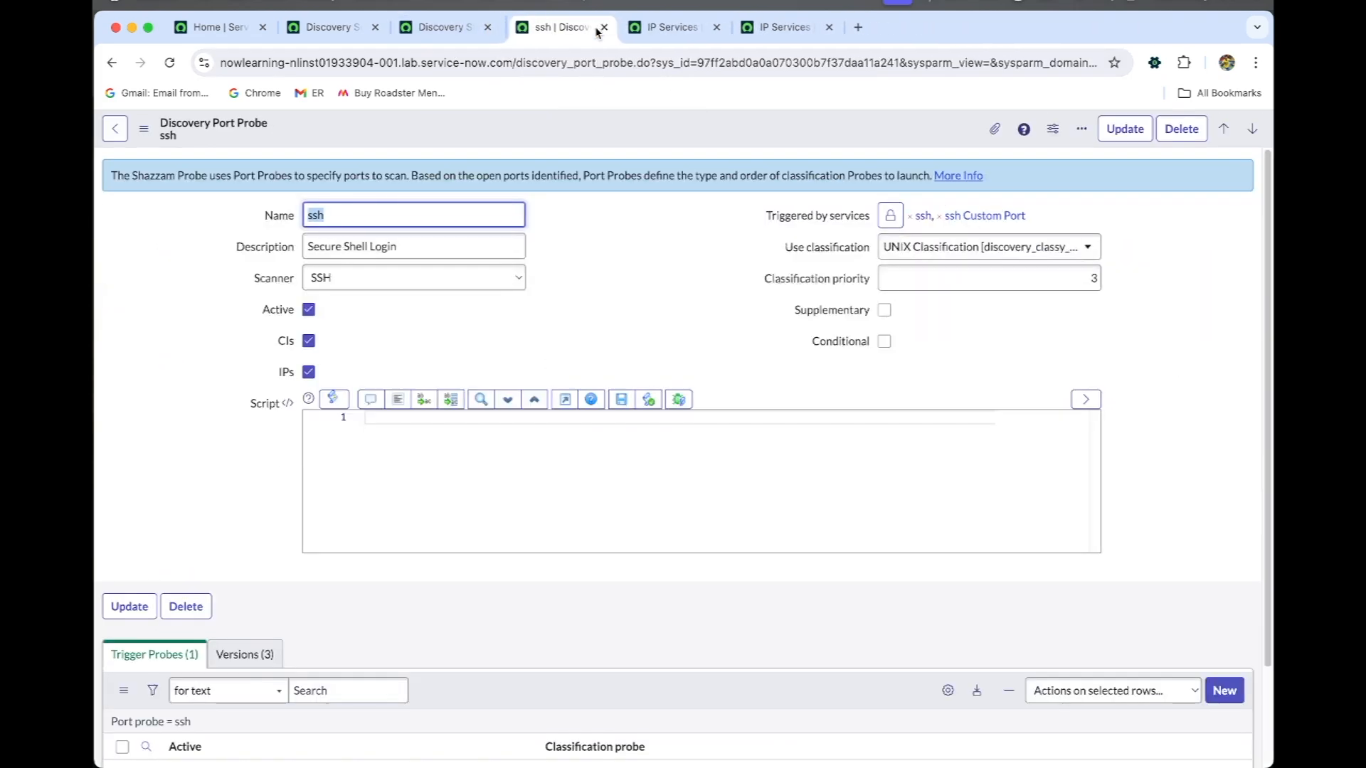
pyautogui.click(598, 27)
pyautogui.click(598, 27)
pyautogui.click(598, 28)
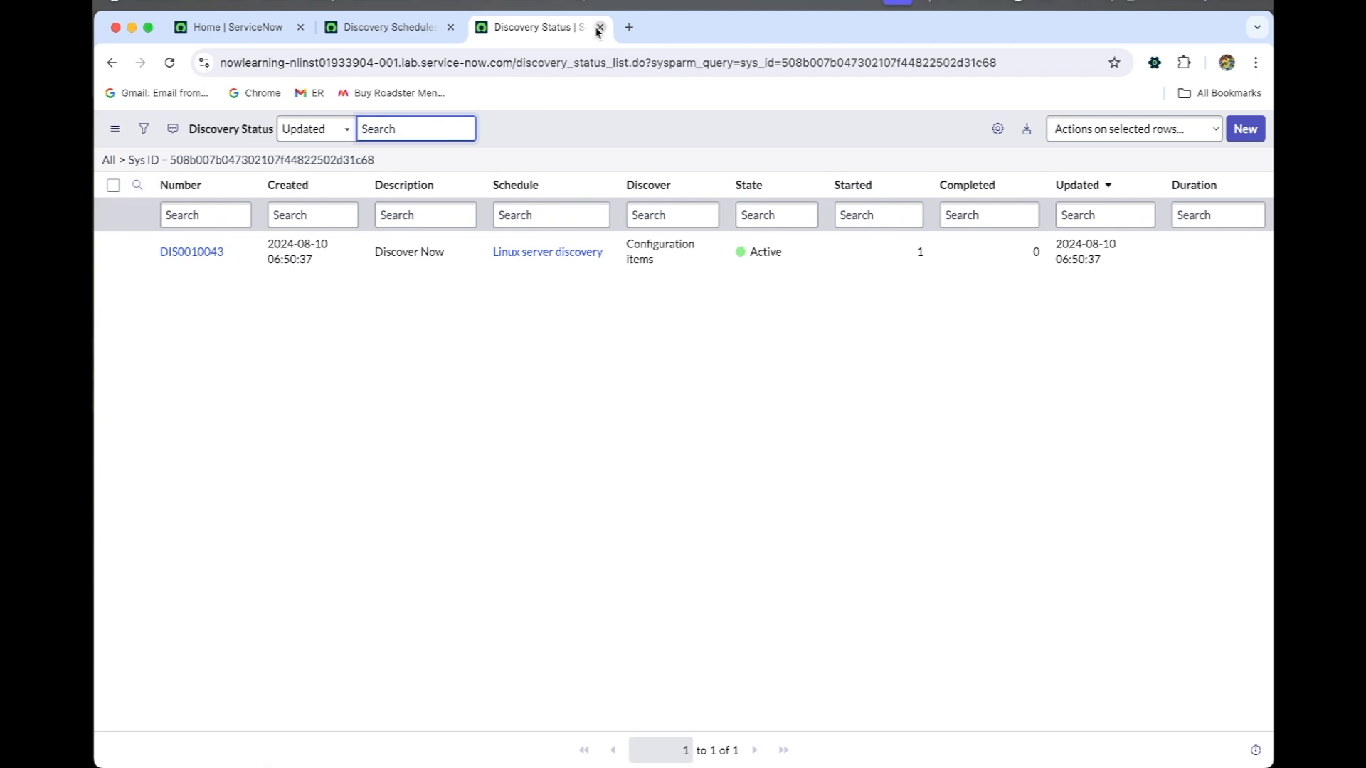
pyautogui.click(599, 27)
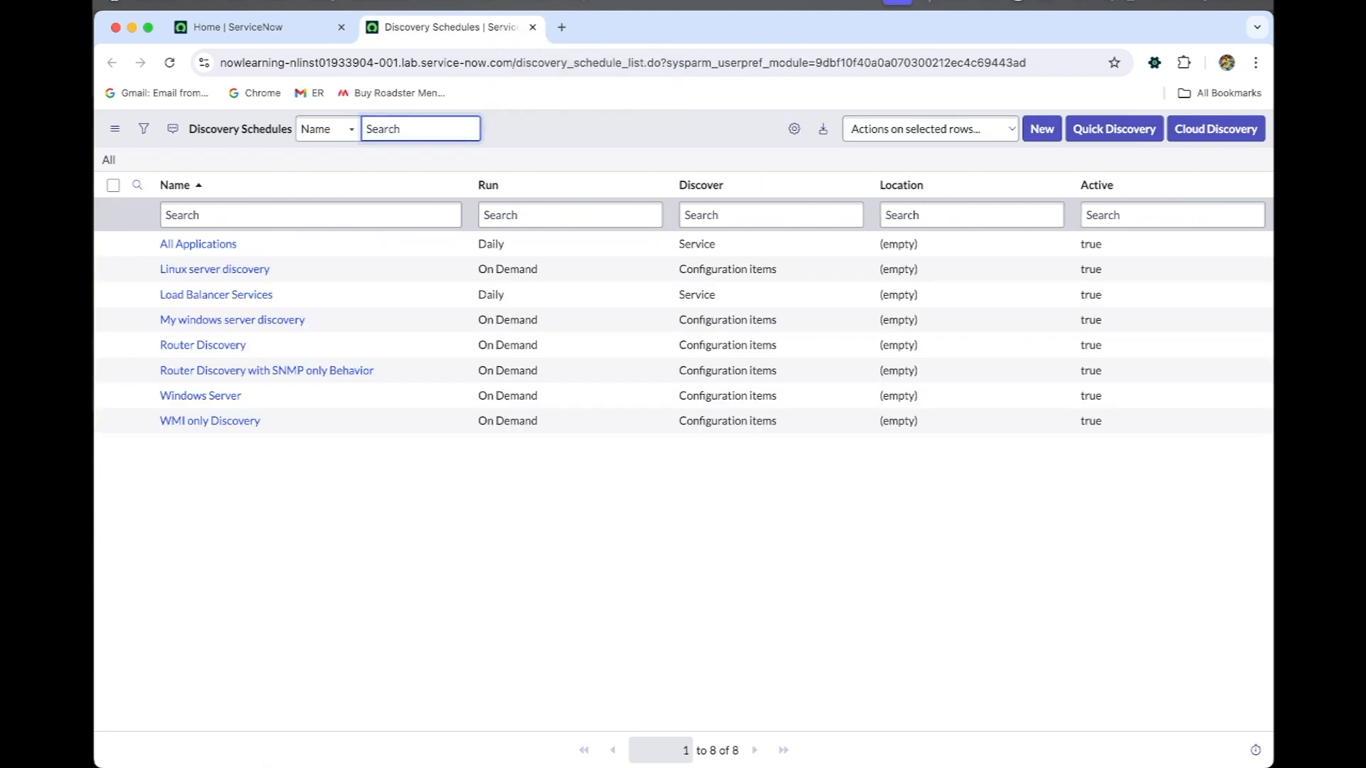
# - Start a new discovery schedule named Shazzan Batch Scan that discovers IP addresses with the windows_mid MID server
pyautogui.click(1050, 141)
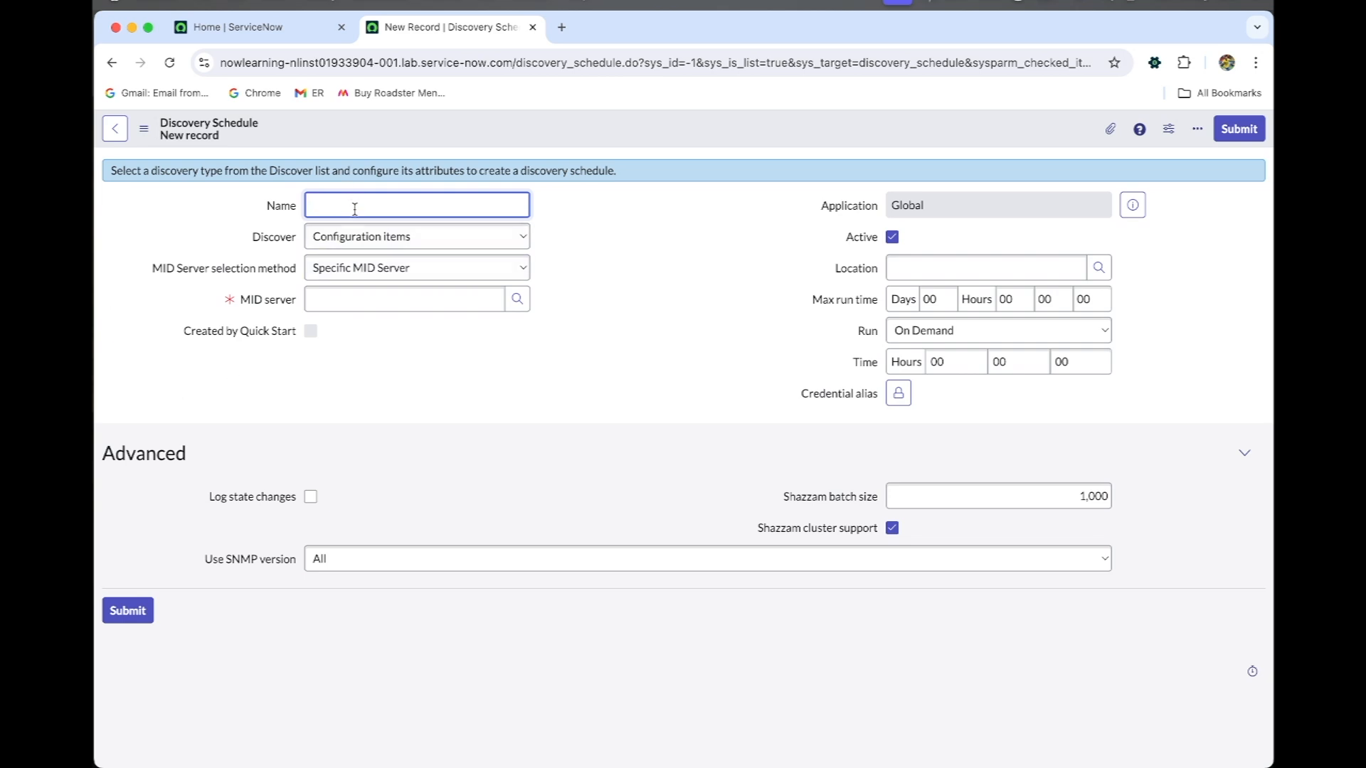
pyautogui.write('Shazzan Batch Scan')
pyautogui.click(432, 239)
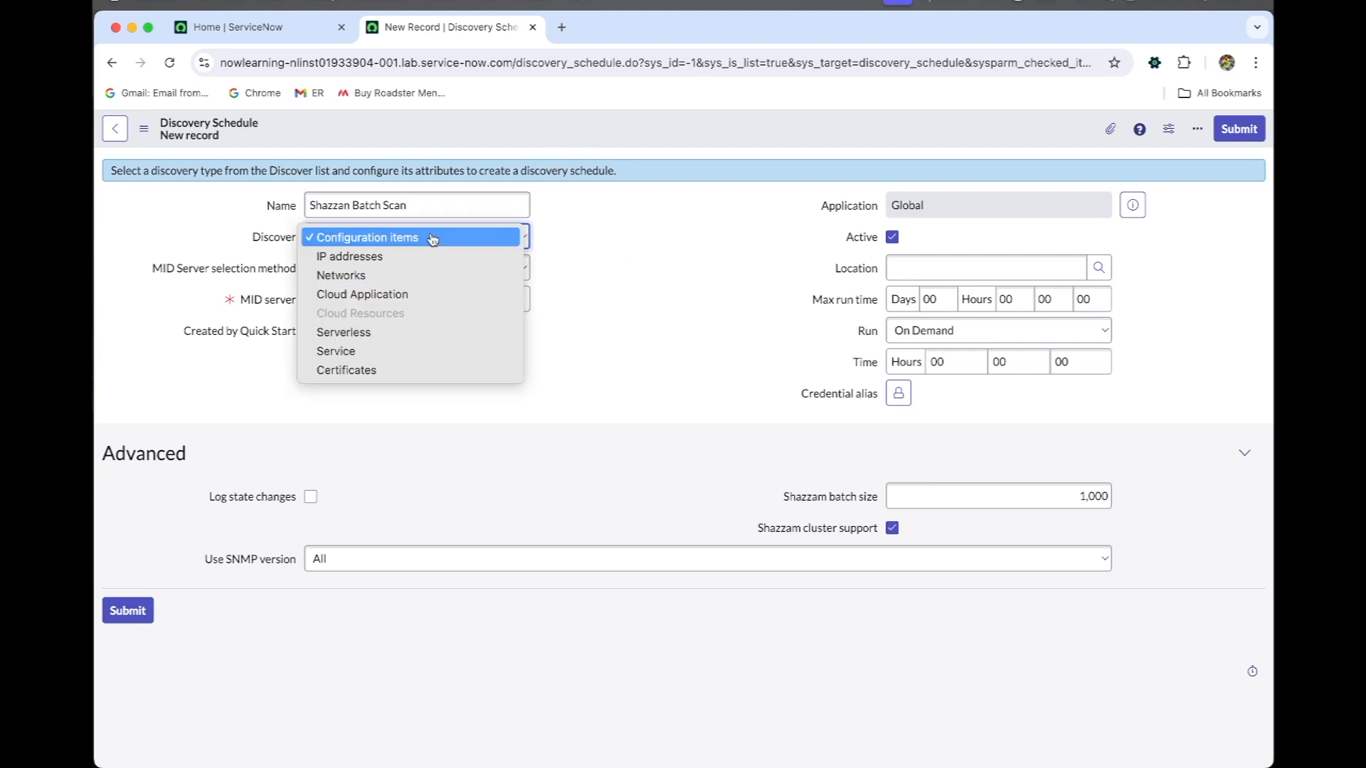
pyautogui.click(388, 257)
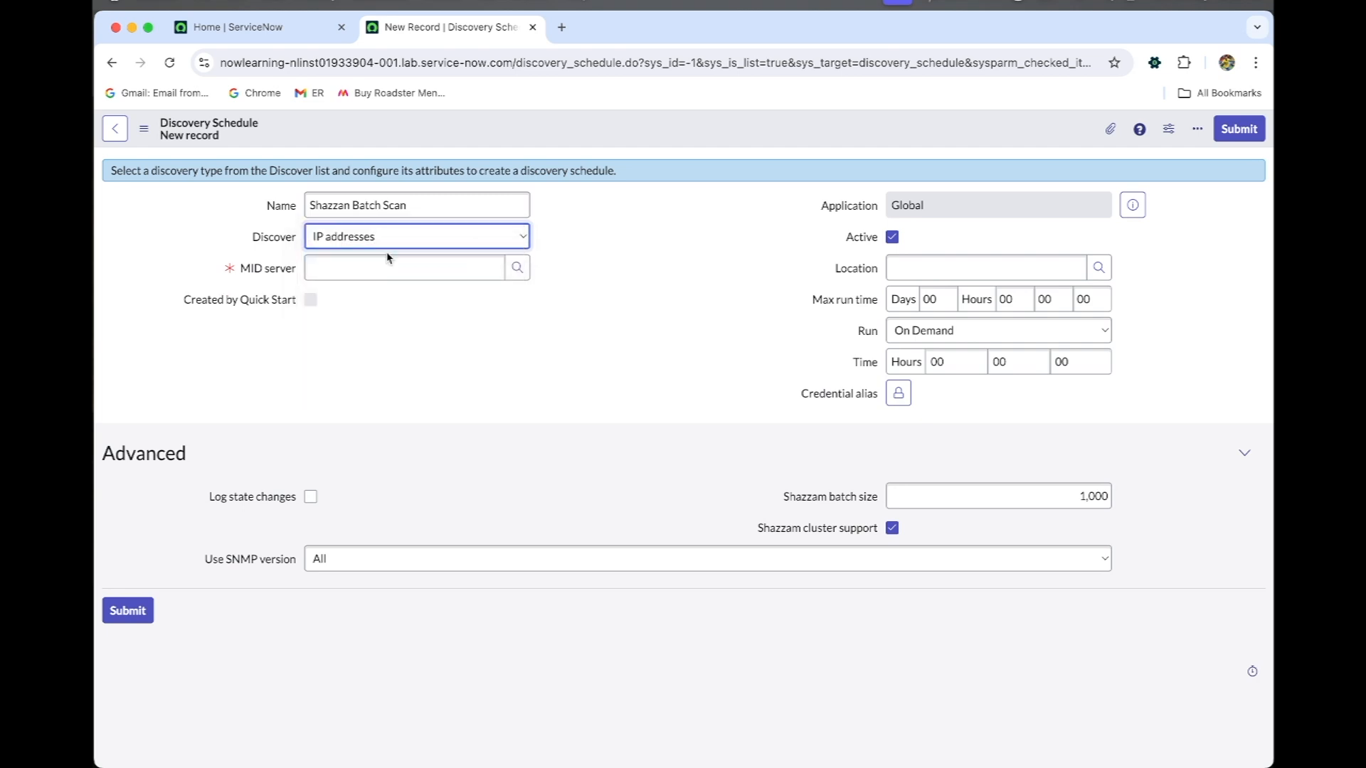
pyautogui.click(517, 268)
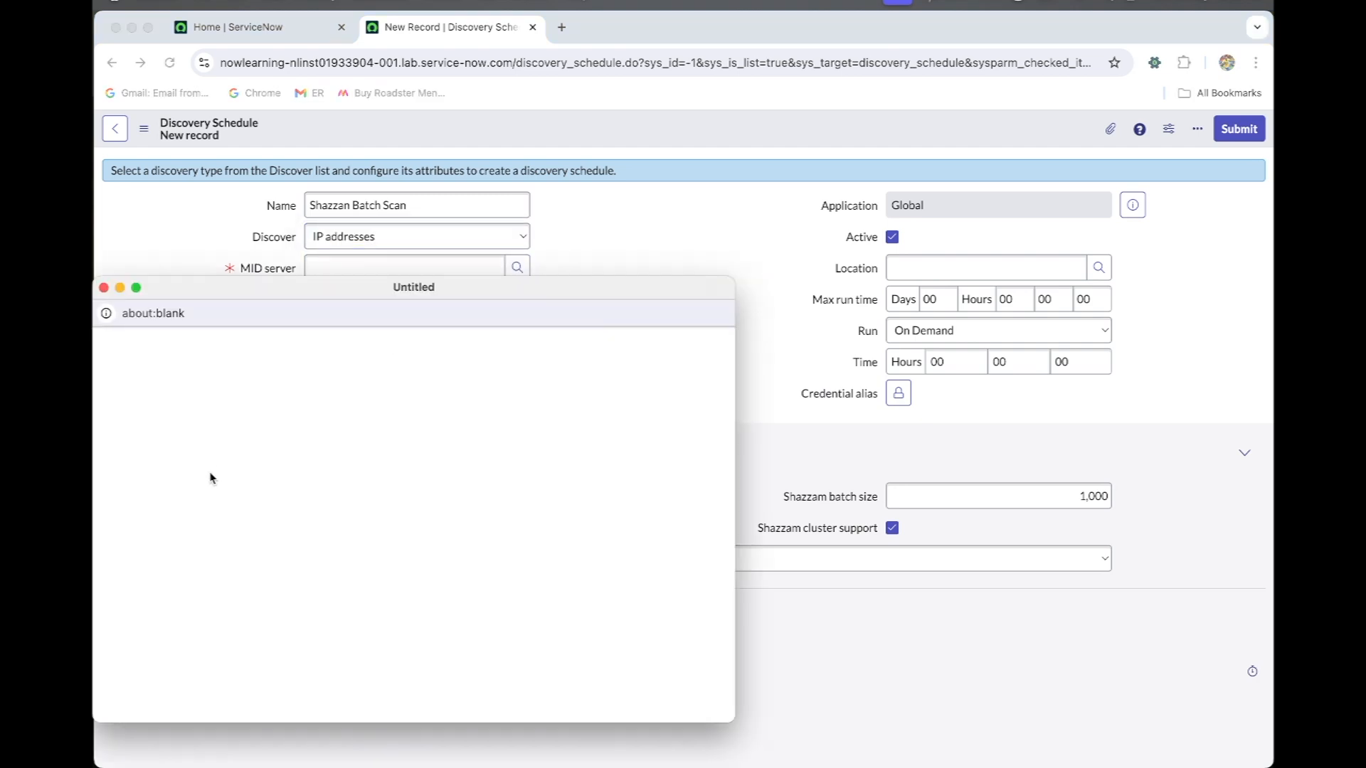
pyautogui.click(188, 479)
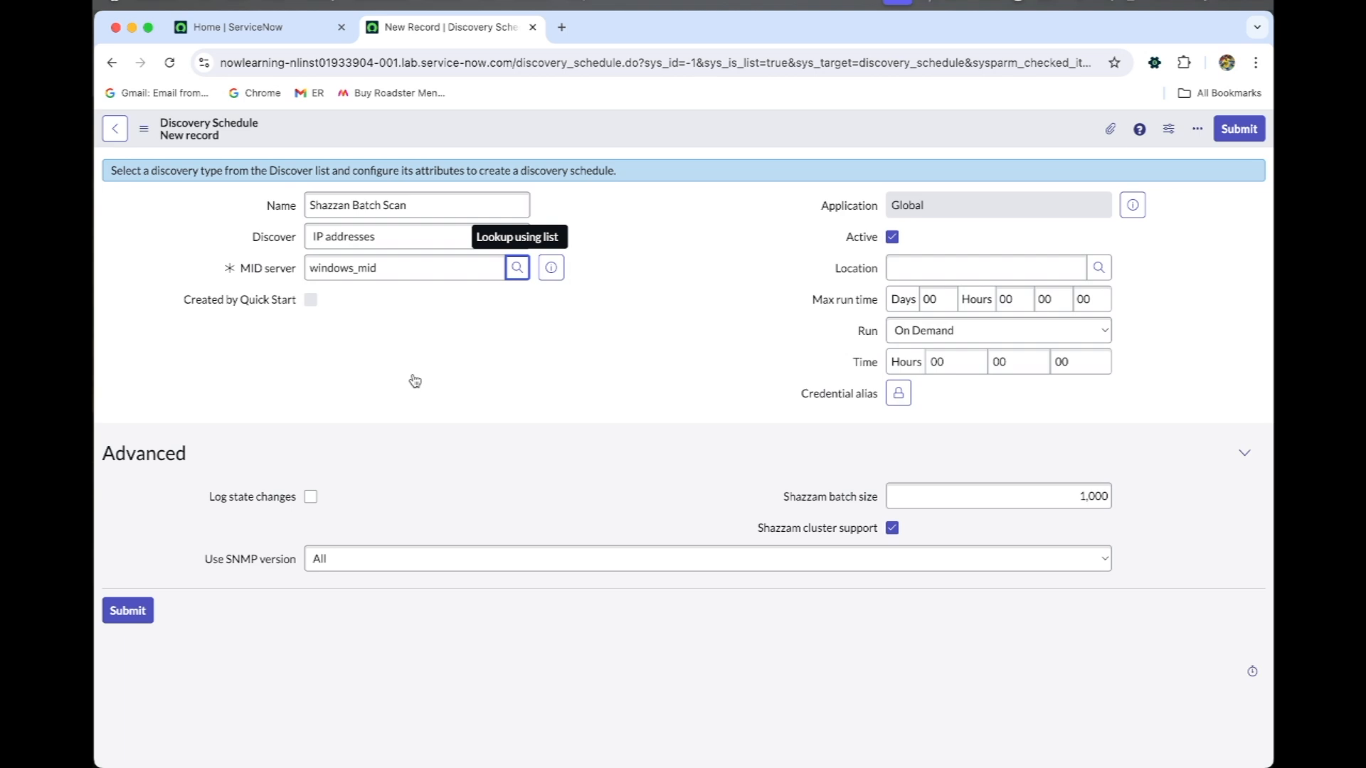
# - Disable Shazzam cluster support, set the Shazzam batch size to 256, and save the discovery schedule
pyautogui.click(893, 528)
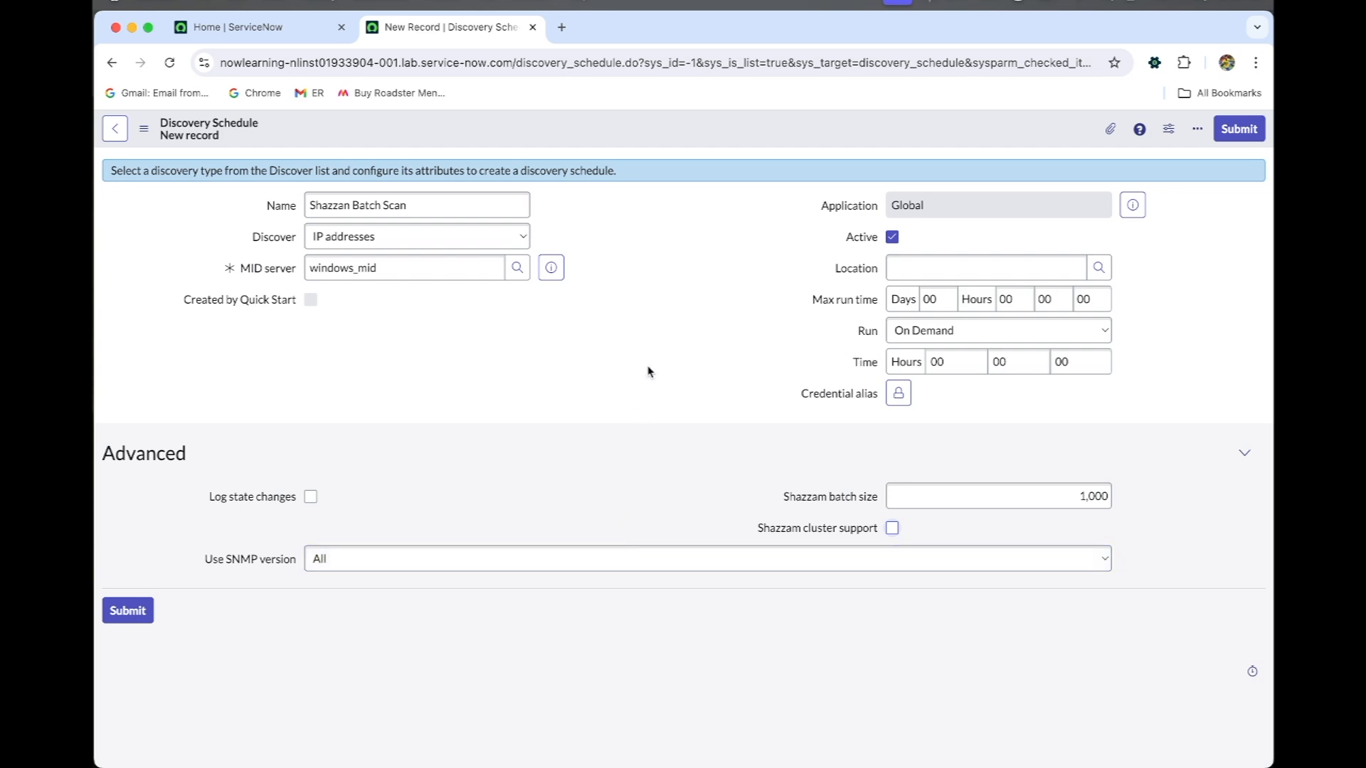
pyautogui.doubleClick(1104, 491)
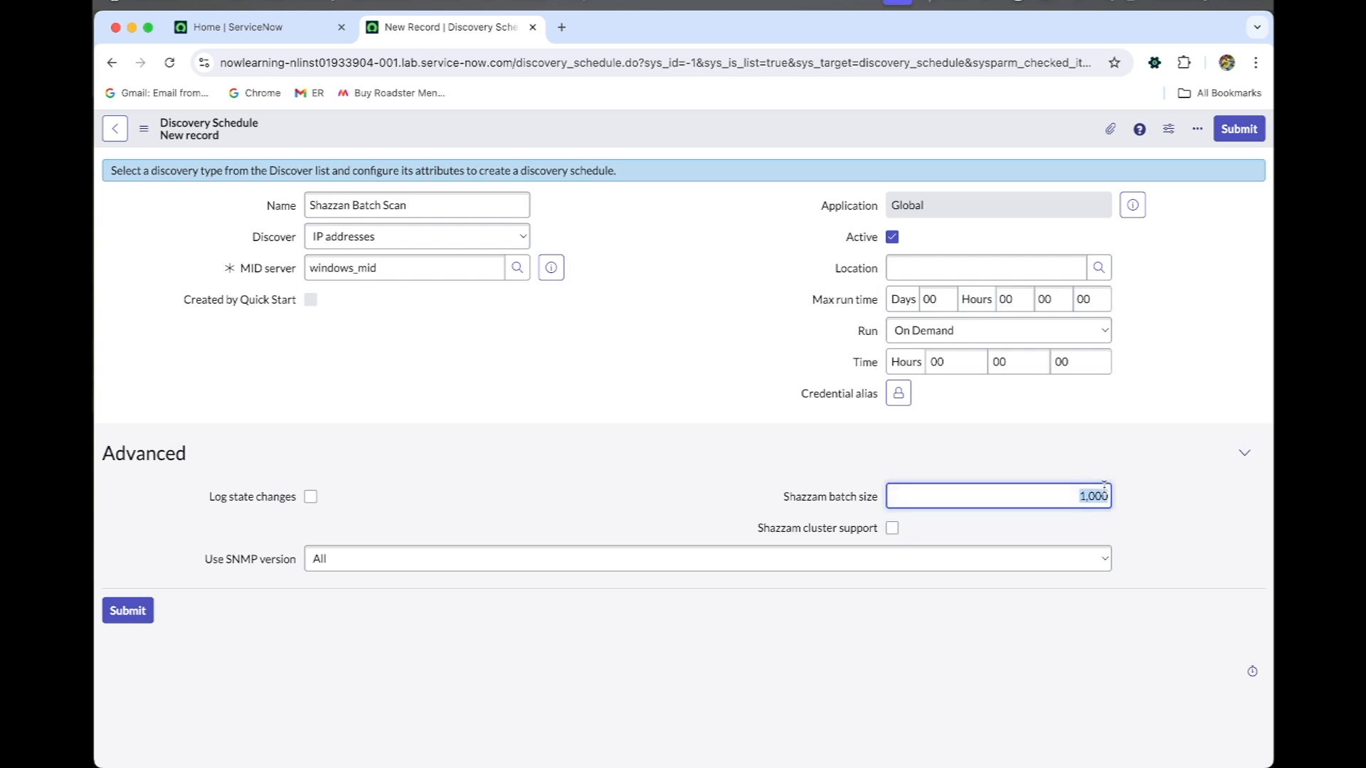
pyautogui.press('BackSpace')
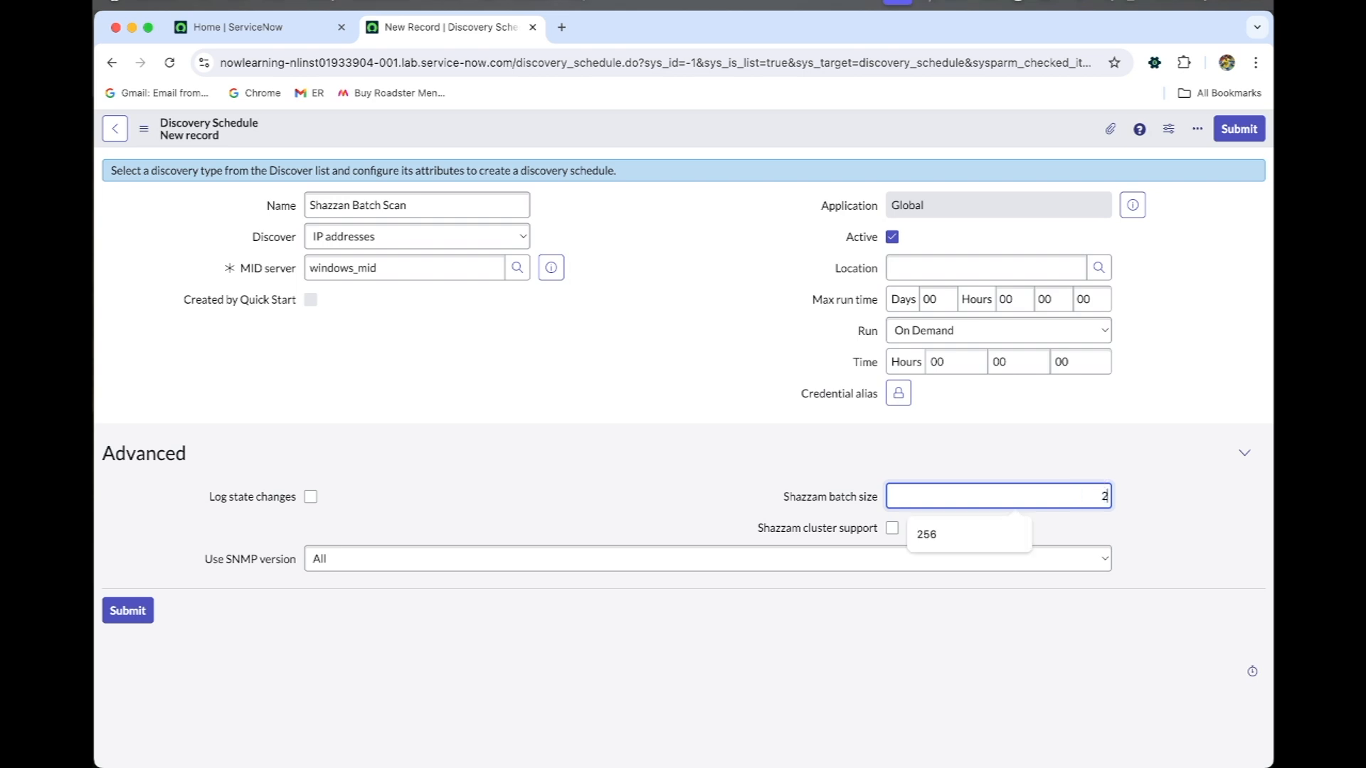
pyautogui.write('256')
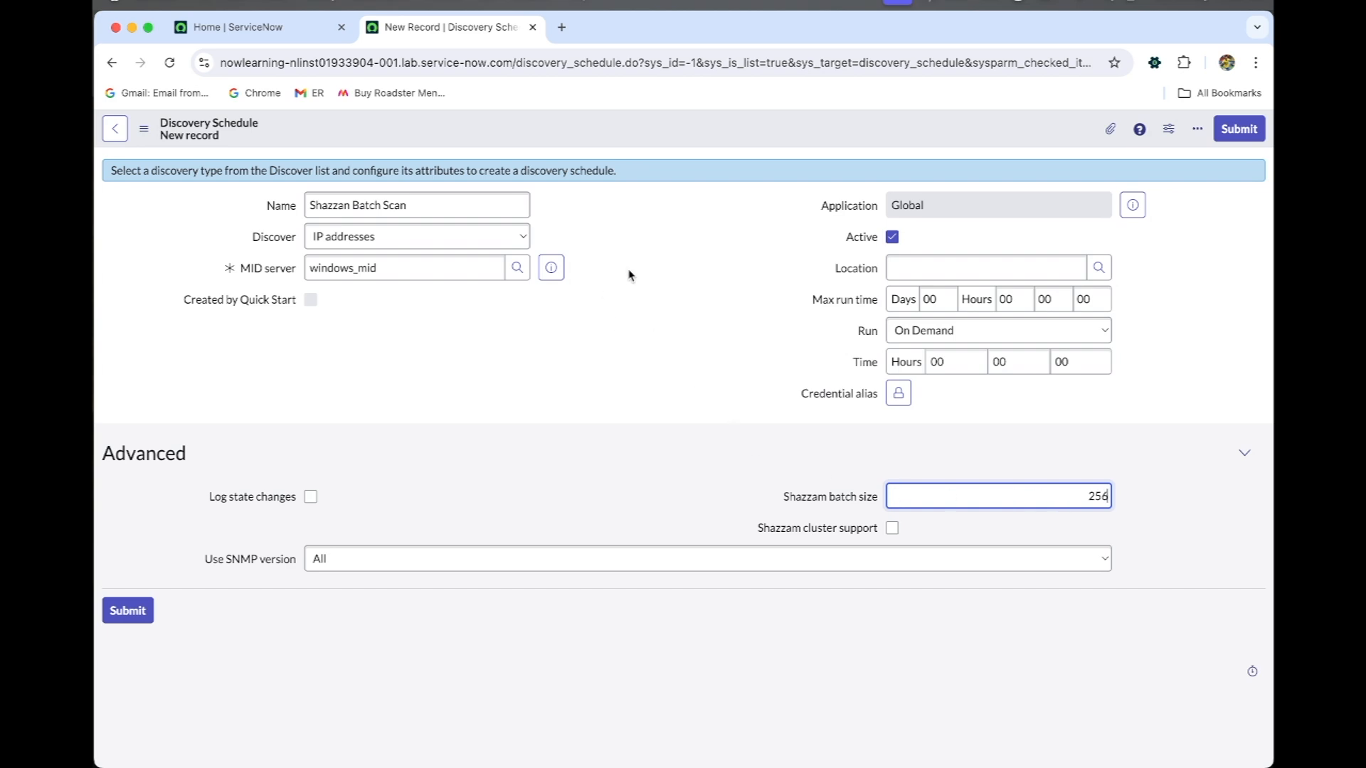
pyautogui.rightClick(649, 145)
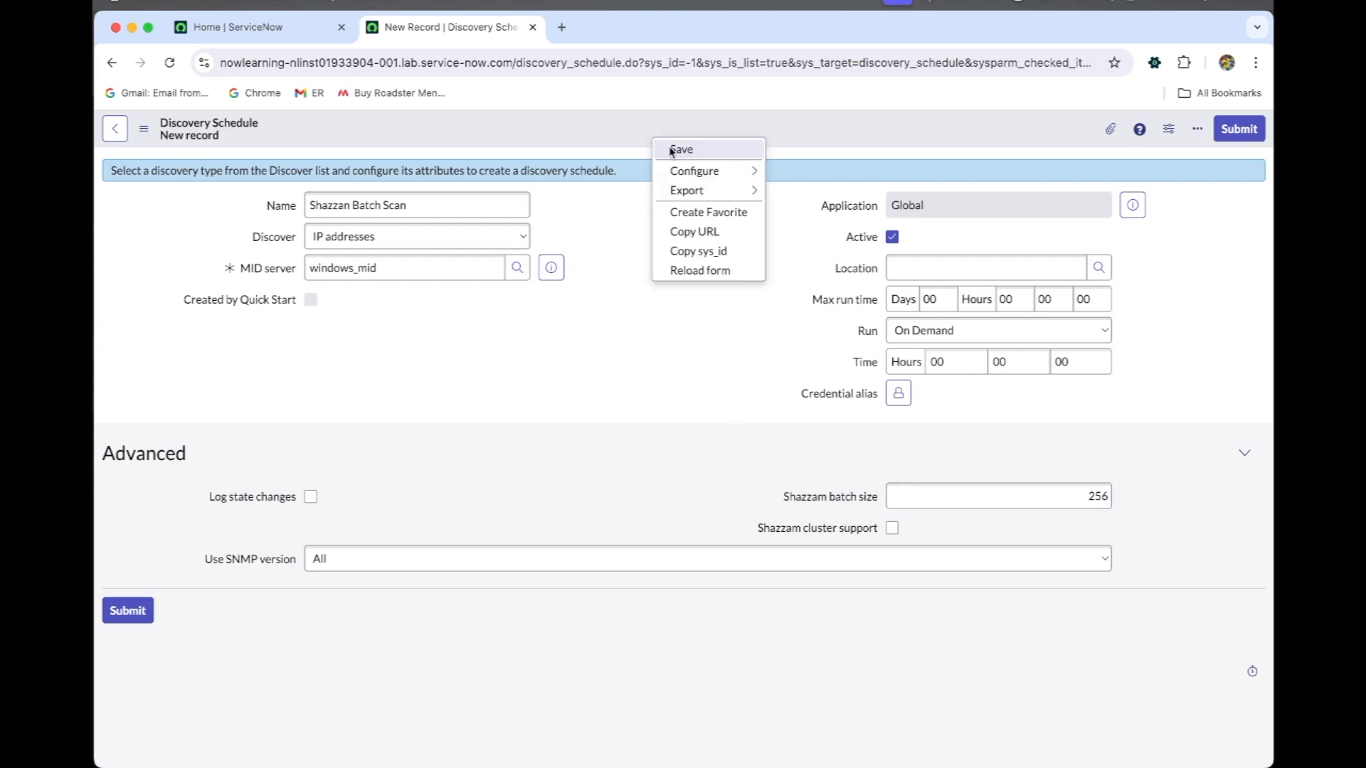
pyautogui.click(672, 150)
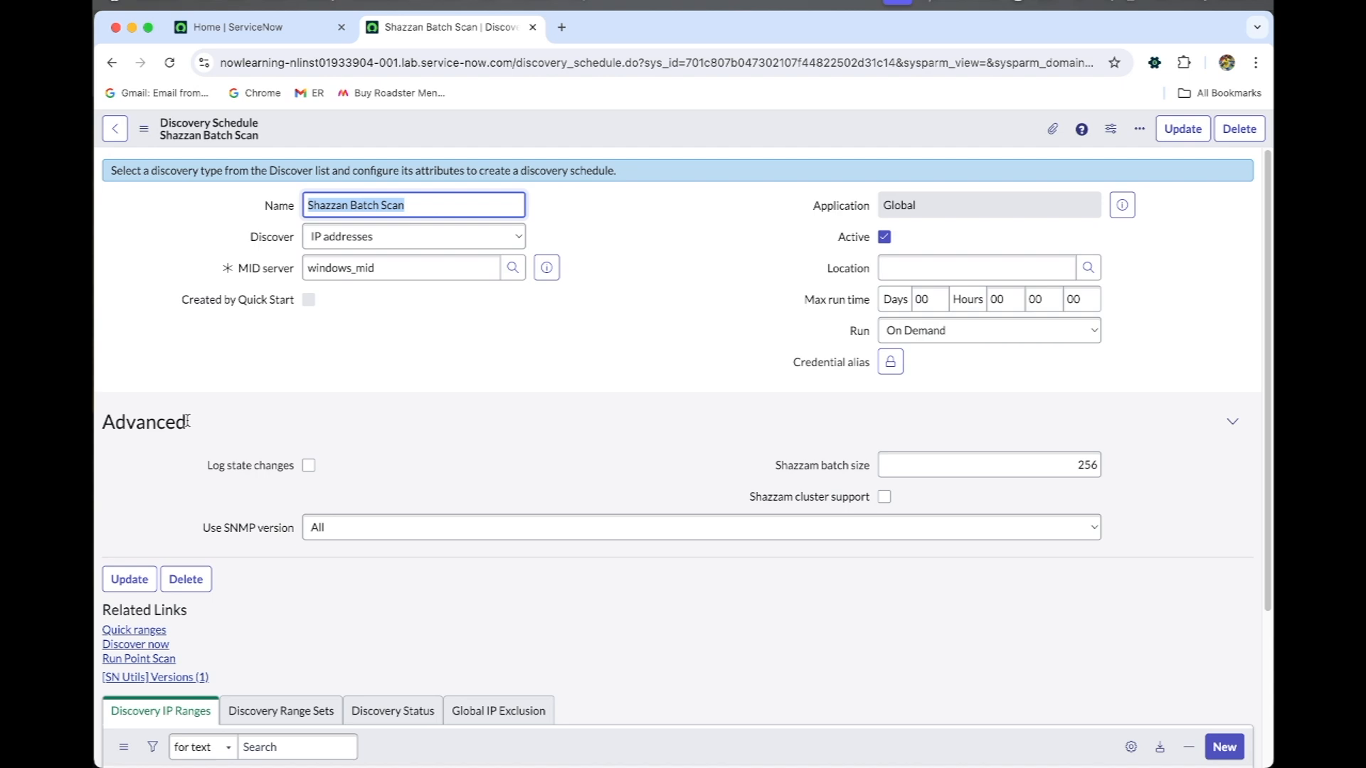
# - Add the IP network 198.51.100.0/23 to the Shazzan Batch Scan schedule using Quick Ranges and check the created range
pyautogui.scroll(-1, 467, 412)
pyautogui.scroll(-2, 467, 413)
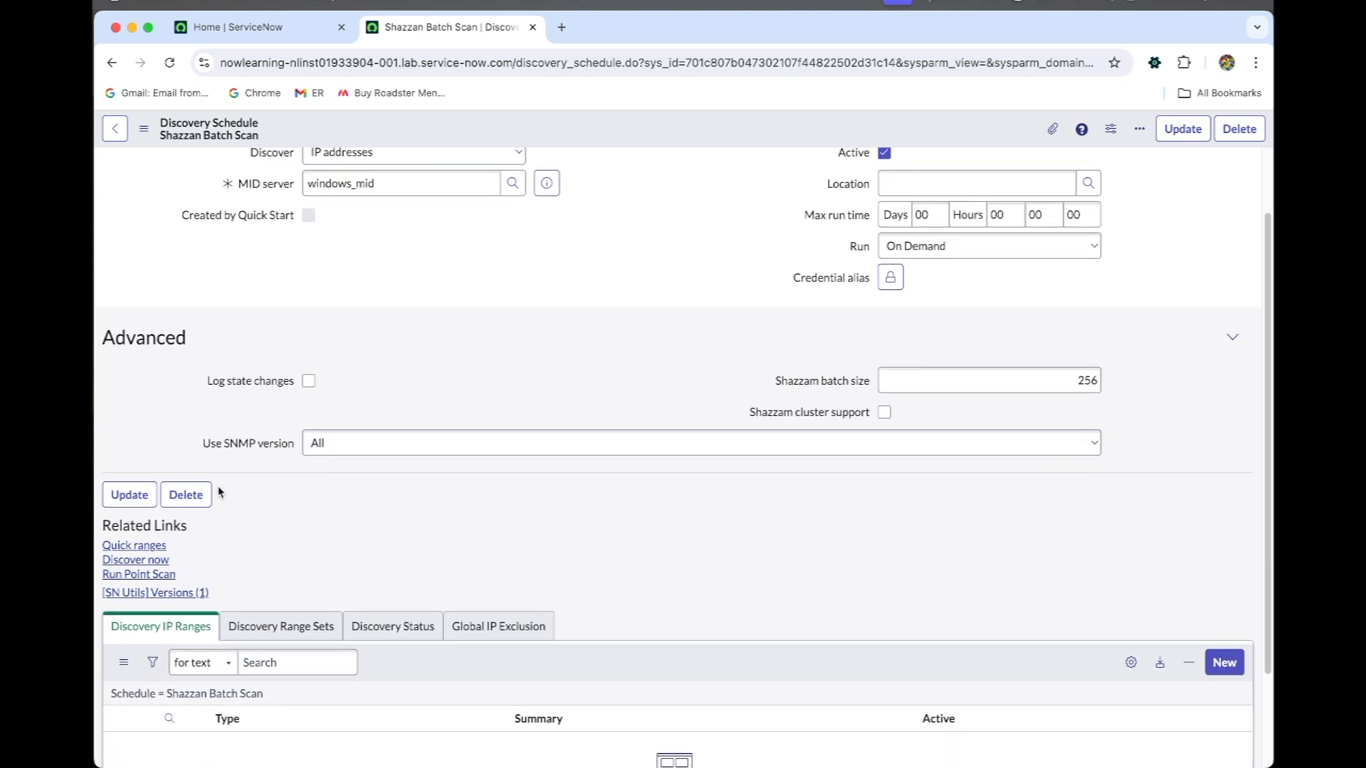
pyautogui.click(148, 546)
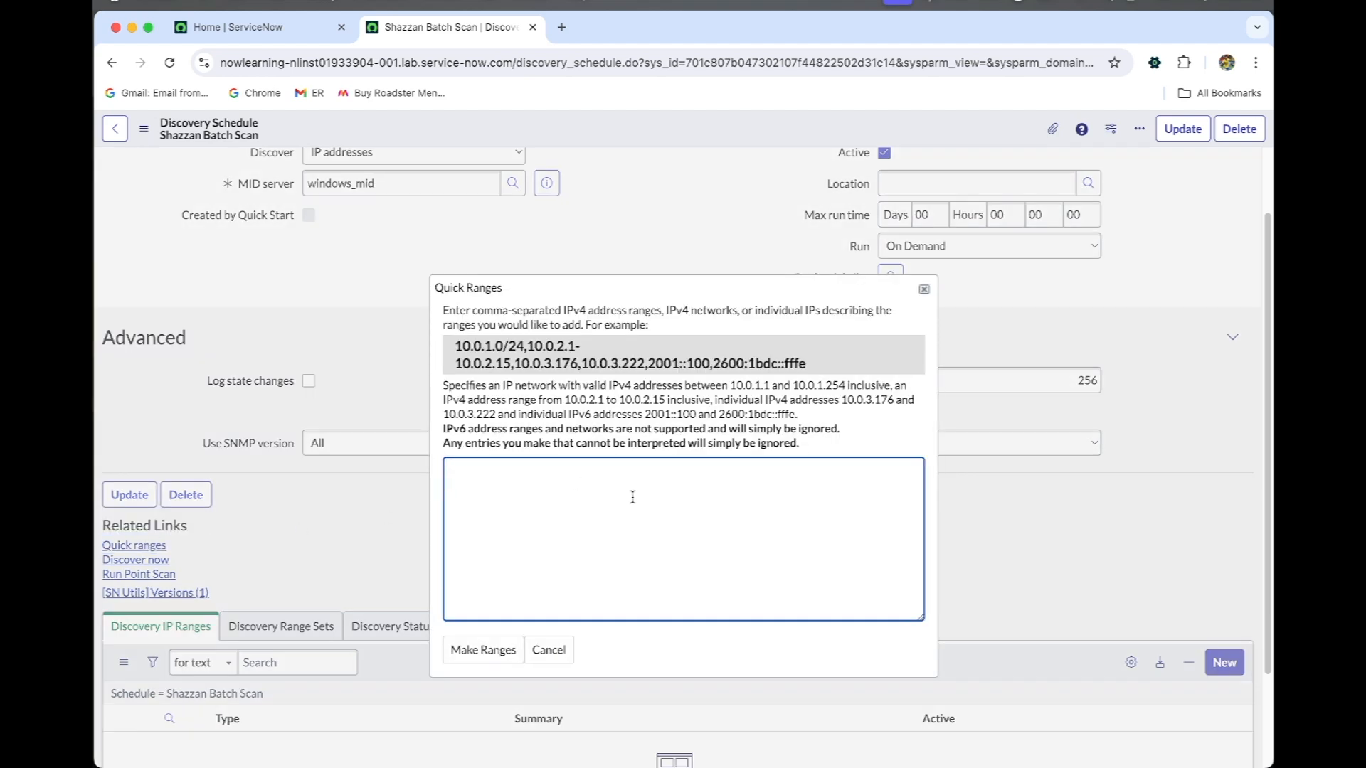
pyautogui.write('198.51')
pyautogui.write('00.0/23')
pyautogui.click(493, 649)
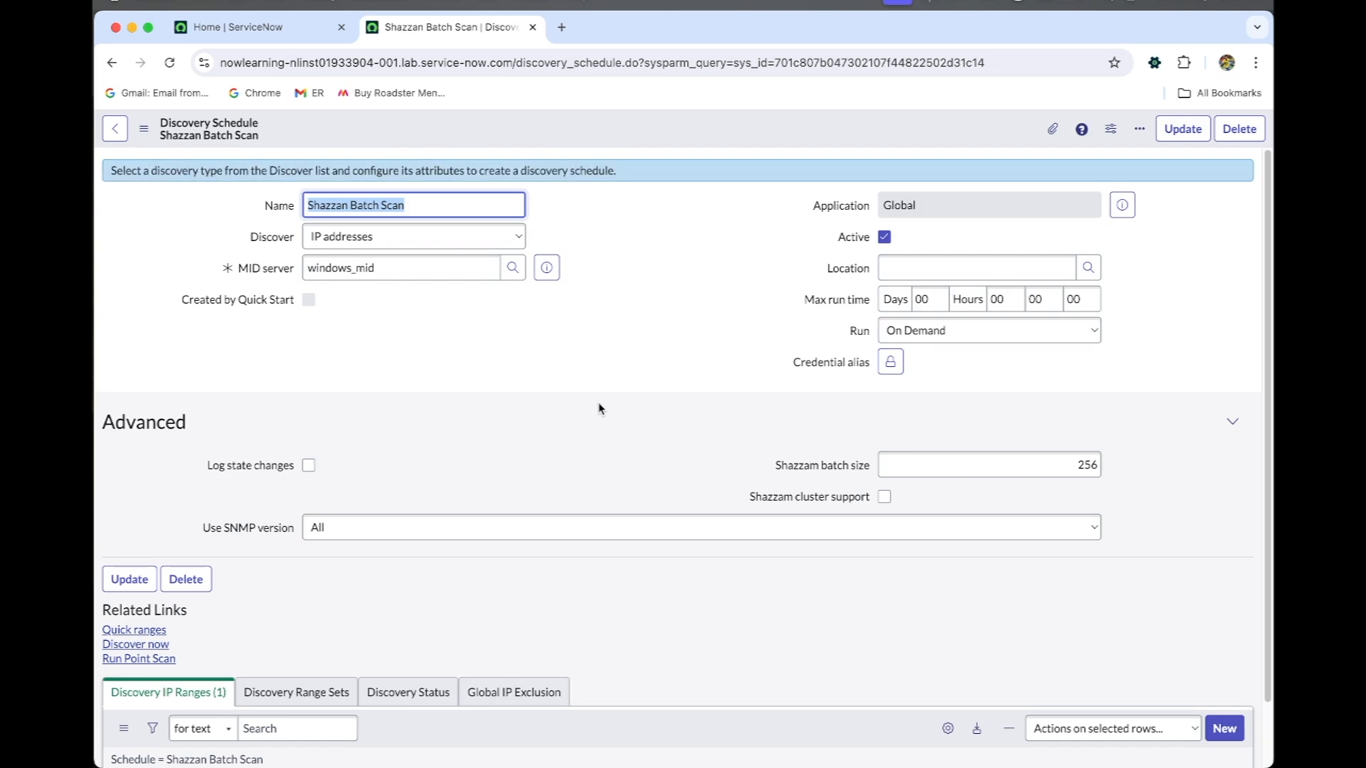
pyautogui.scroll(-3, 611, 416)
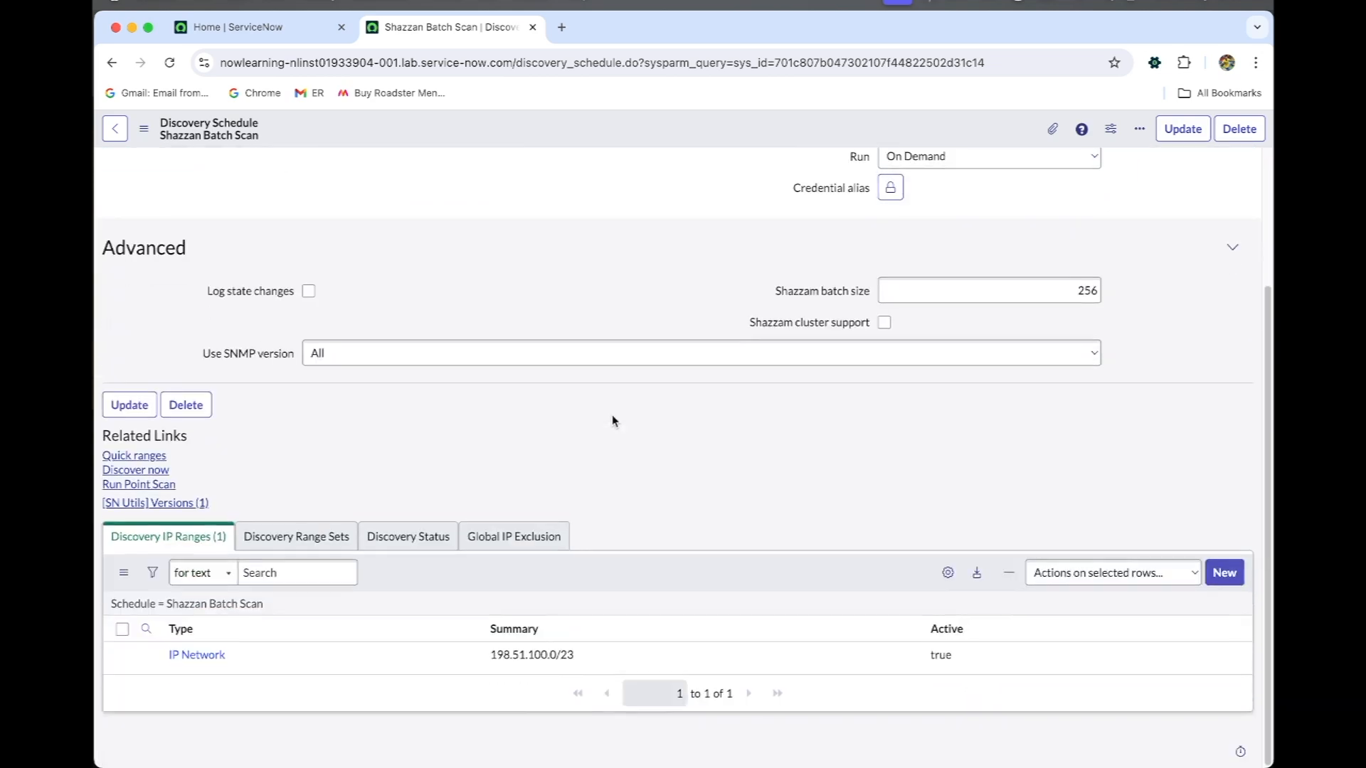
pyautogui.scroll(3, 616, 420)
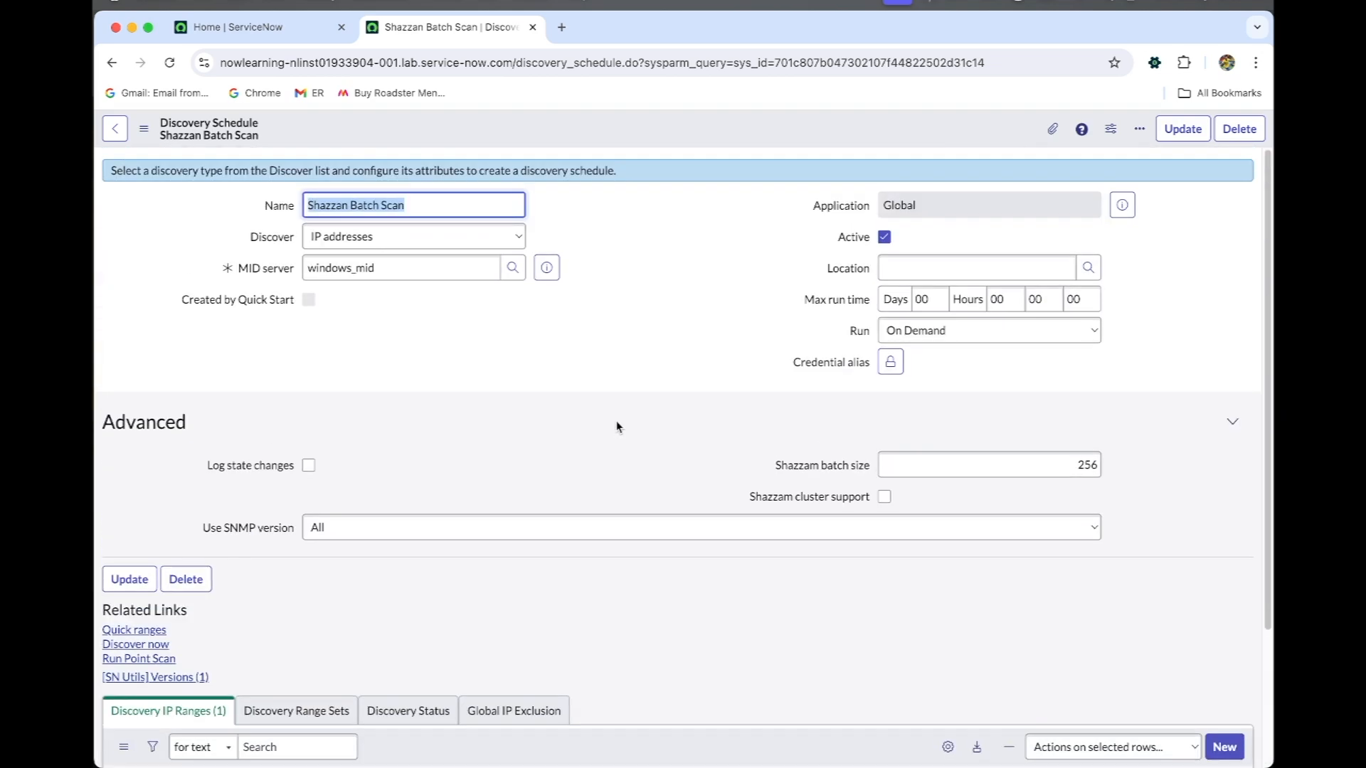
# - Reload the Shazzan Batch Scan schedule and launch its discovery immediately
pyautogui.click(169, 63)
pyautogui.scroll(-2, 331, 381)
pyautogui.scroll(-1, 682, 436)
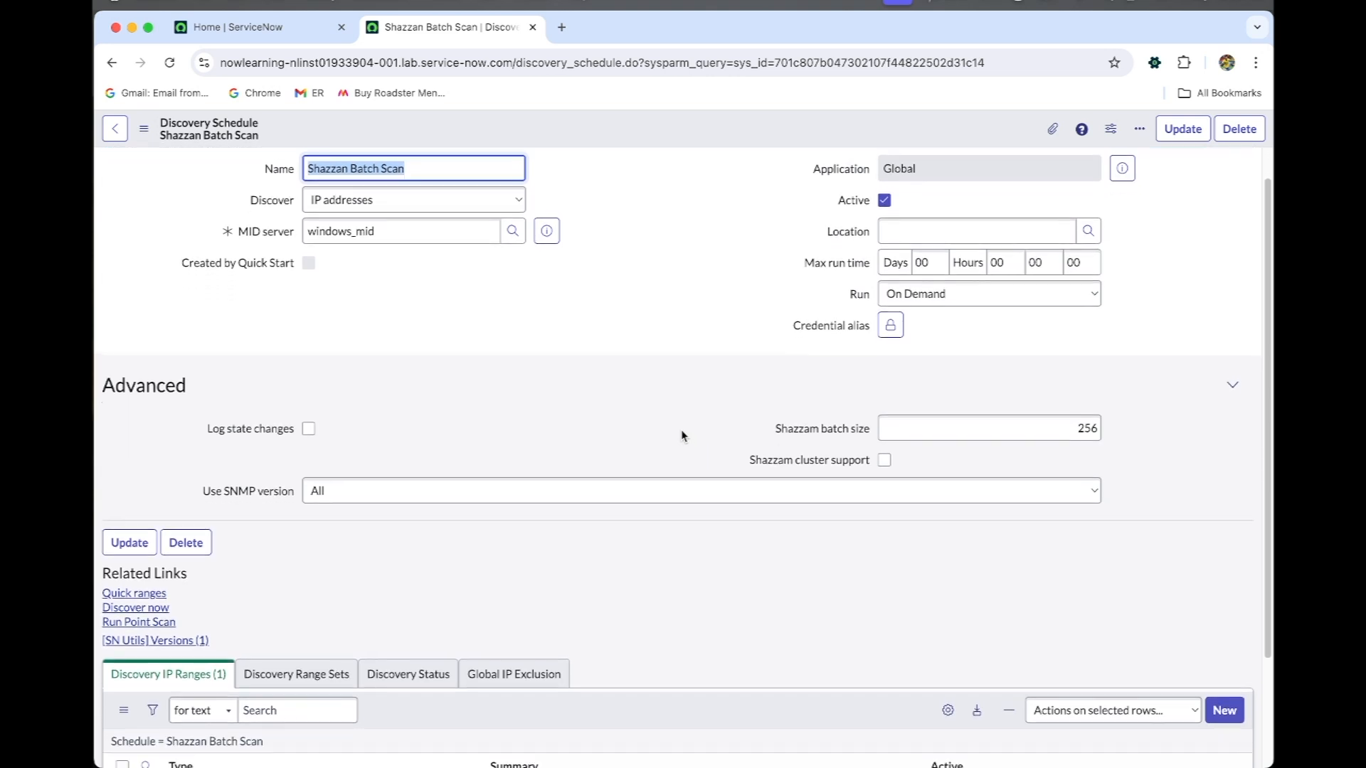
pyautogui.scroll(-3, 681, 436)
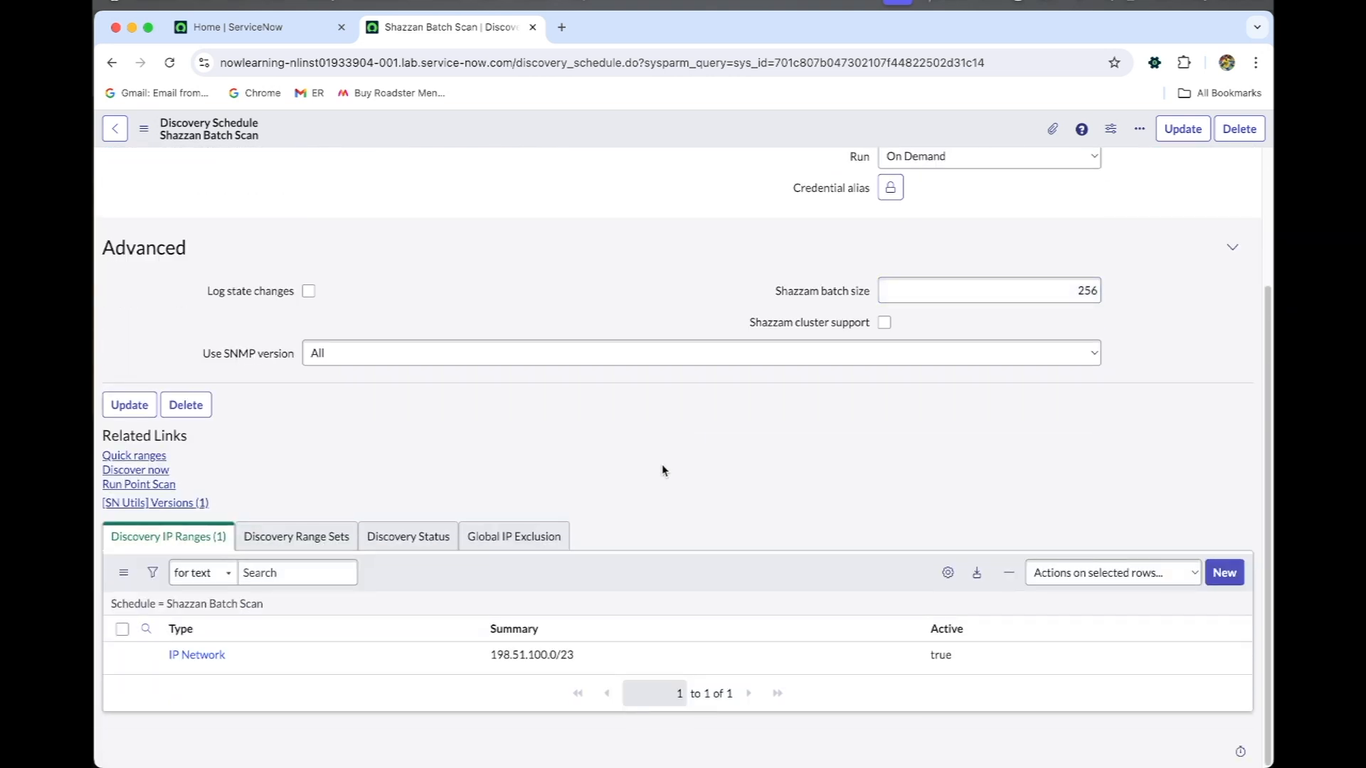
pyautogui.click(133, 471)
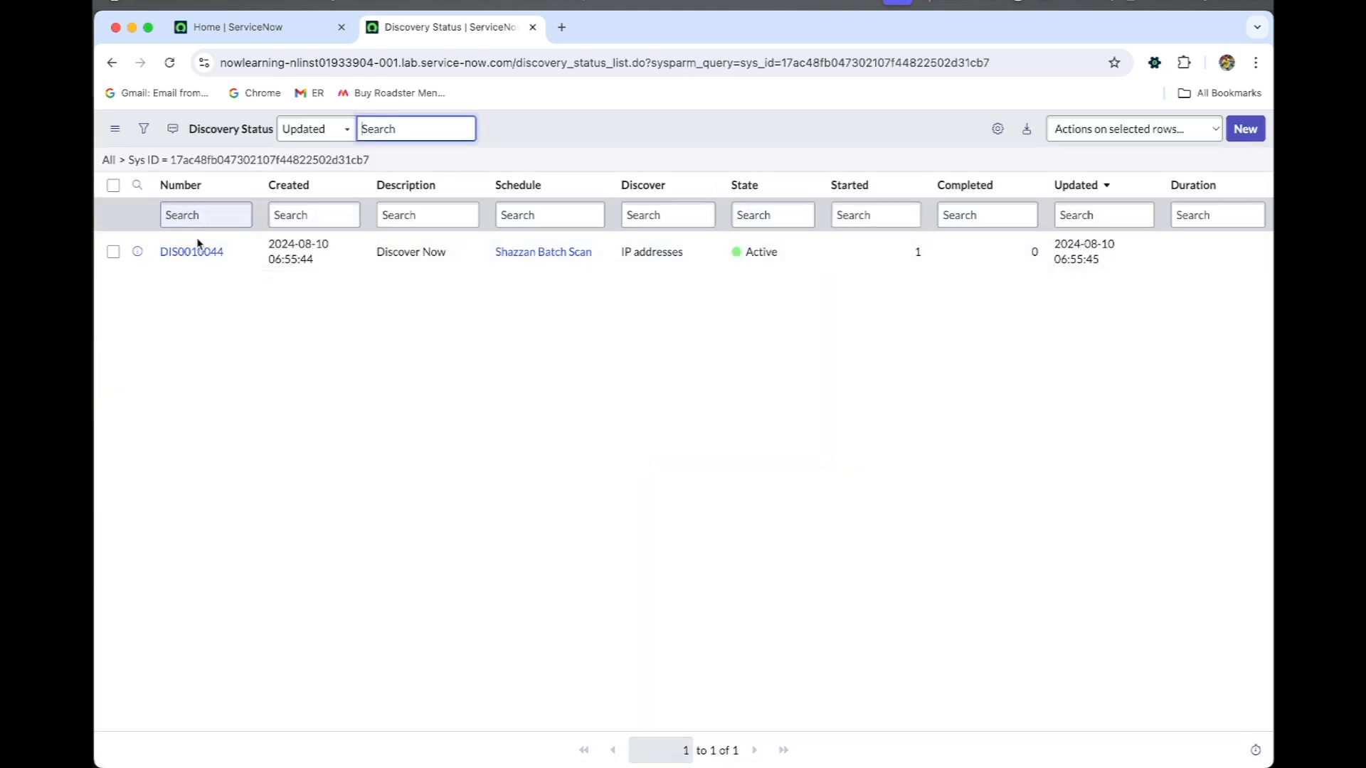
# - Open the discovery status record of the batch scan run and review its Shazzam entries in the ECC queue
pyautogui.click(203, 254)
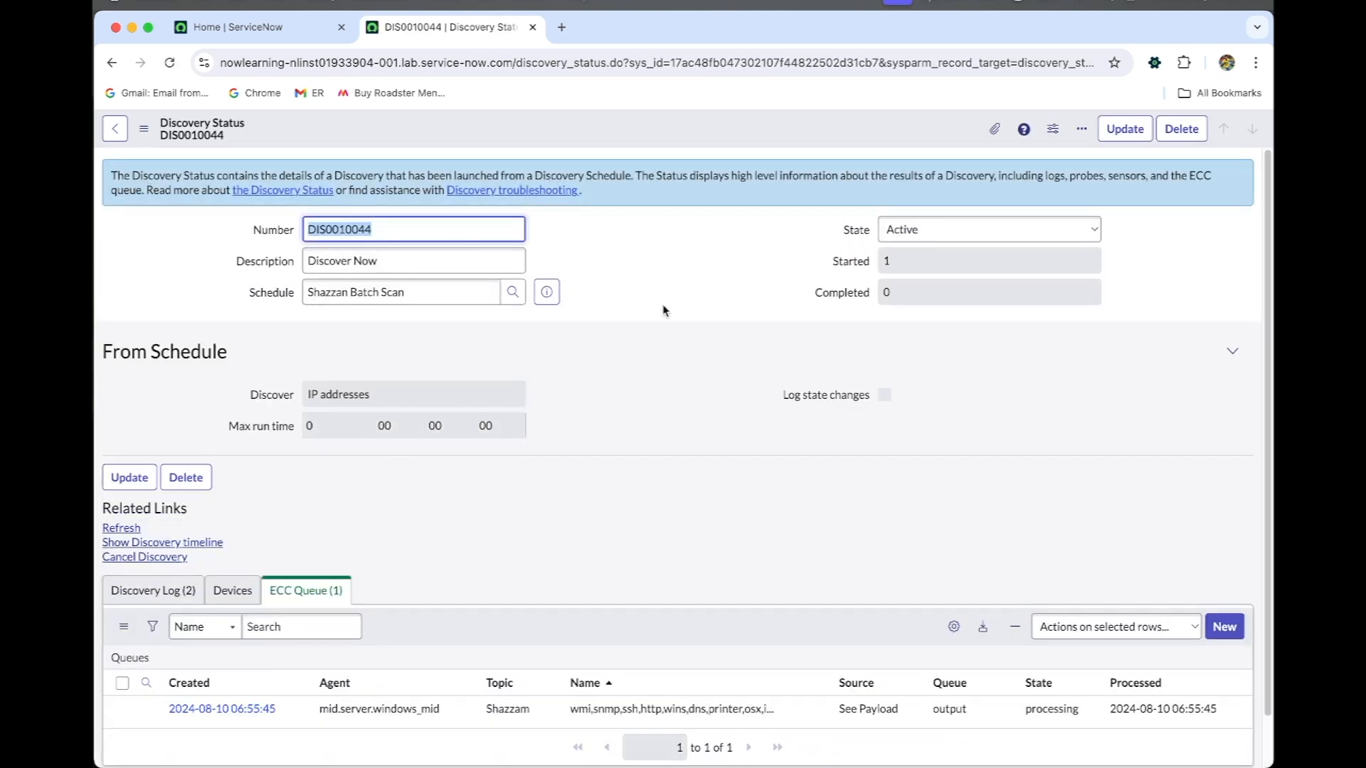
pyautogui.scroll(-1, 756, 388)
pyautogui.scroll(1, 755, 386)
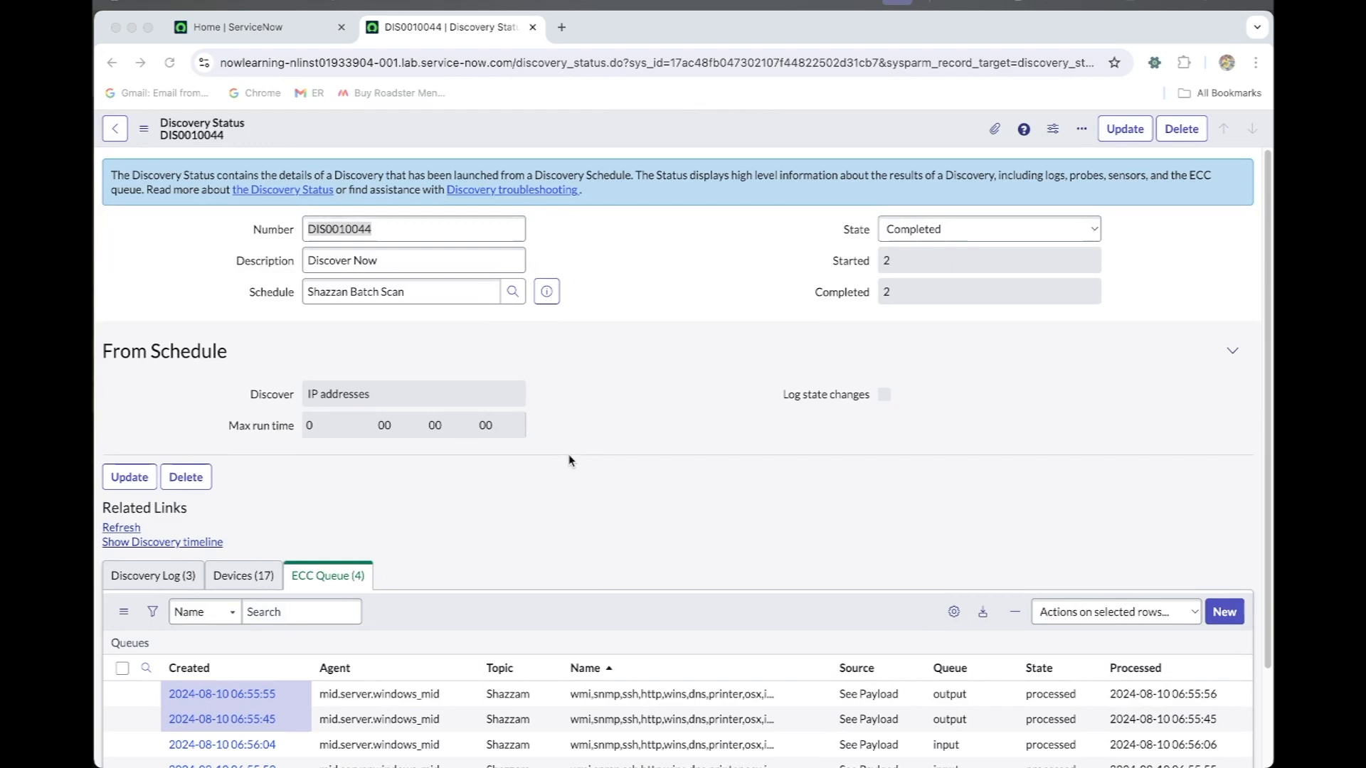
pyautogui.scroll(-2, 568, 460)
pyautogui.click(579, 408)
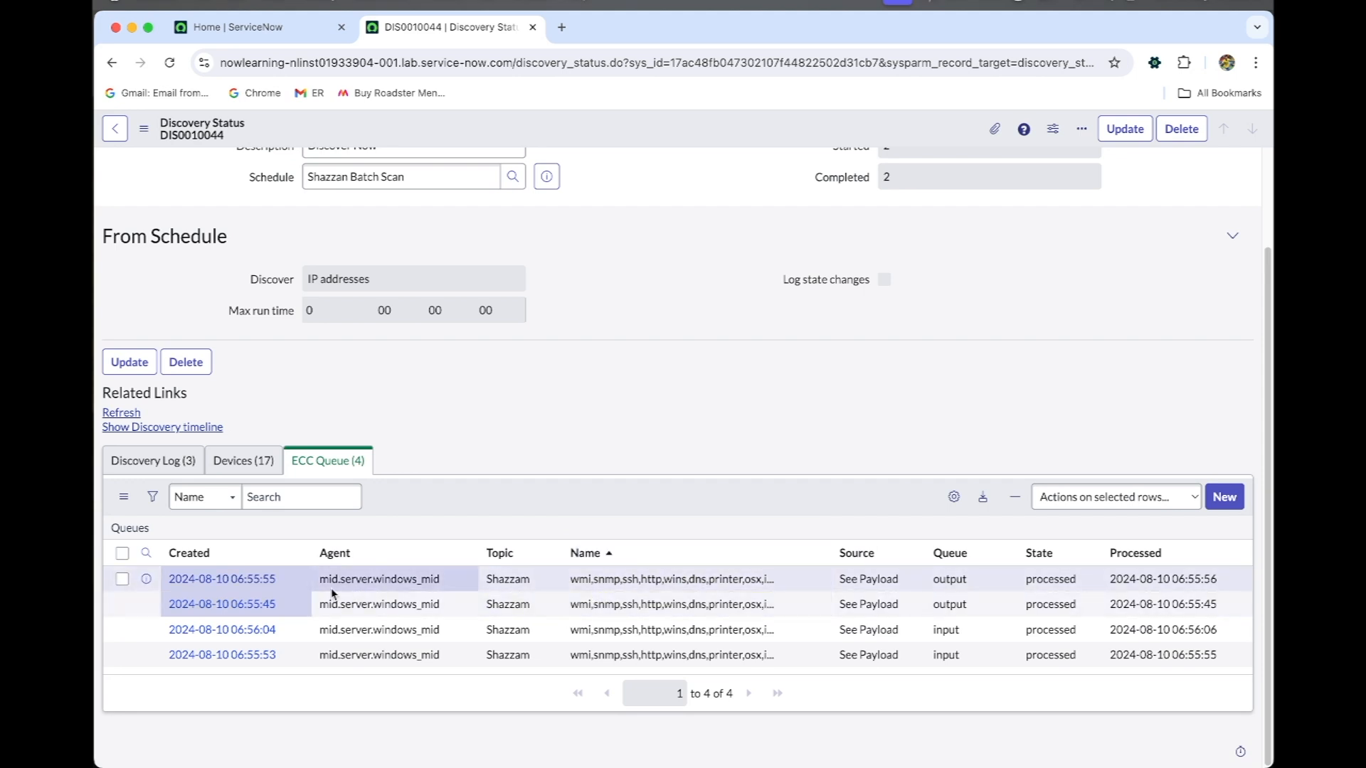
# - Open the Shazzam output queue record created at 06:55:55 in a new browser tab and display its payload as formatted XML
pyautogui.keyDown('super'); pyautogui.click(259, 579); pyautogui.keyUp('super')
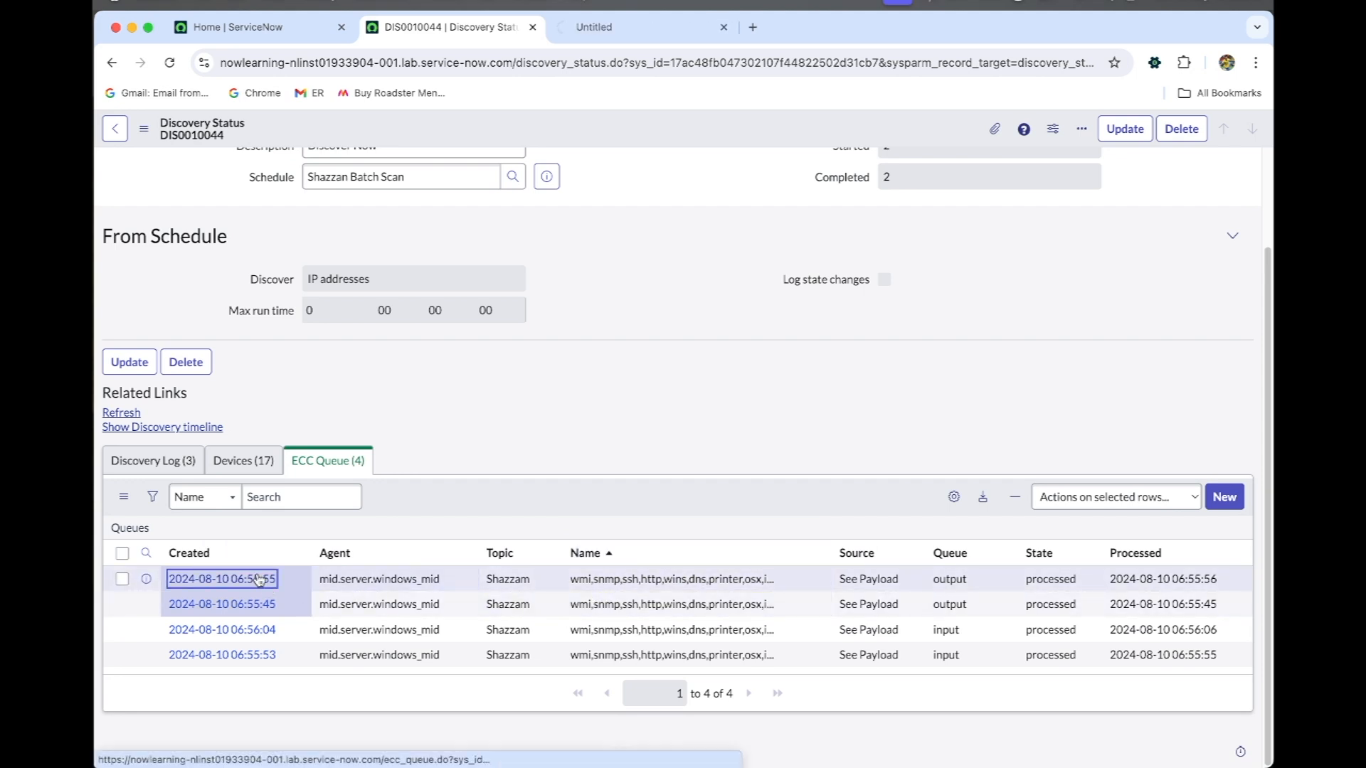
pyautogui.click(630, 29)
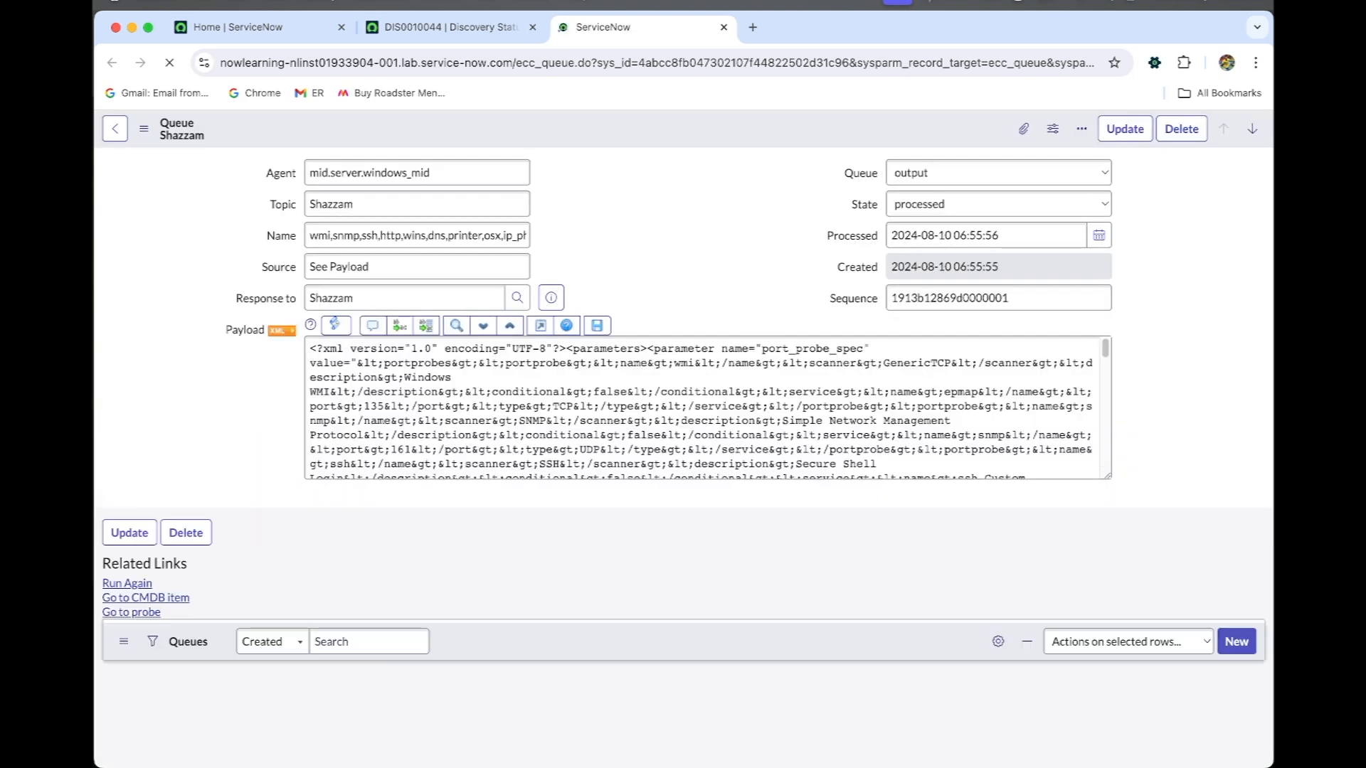
pyautogui.scroll(-1, 267, 362)
pyautogui.click(285, 315)
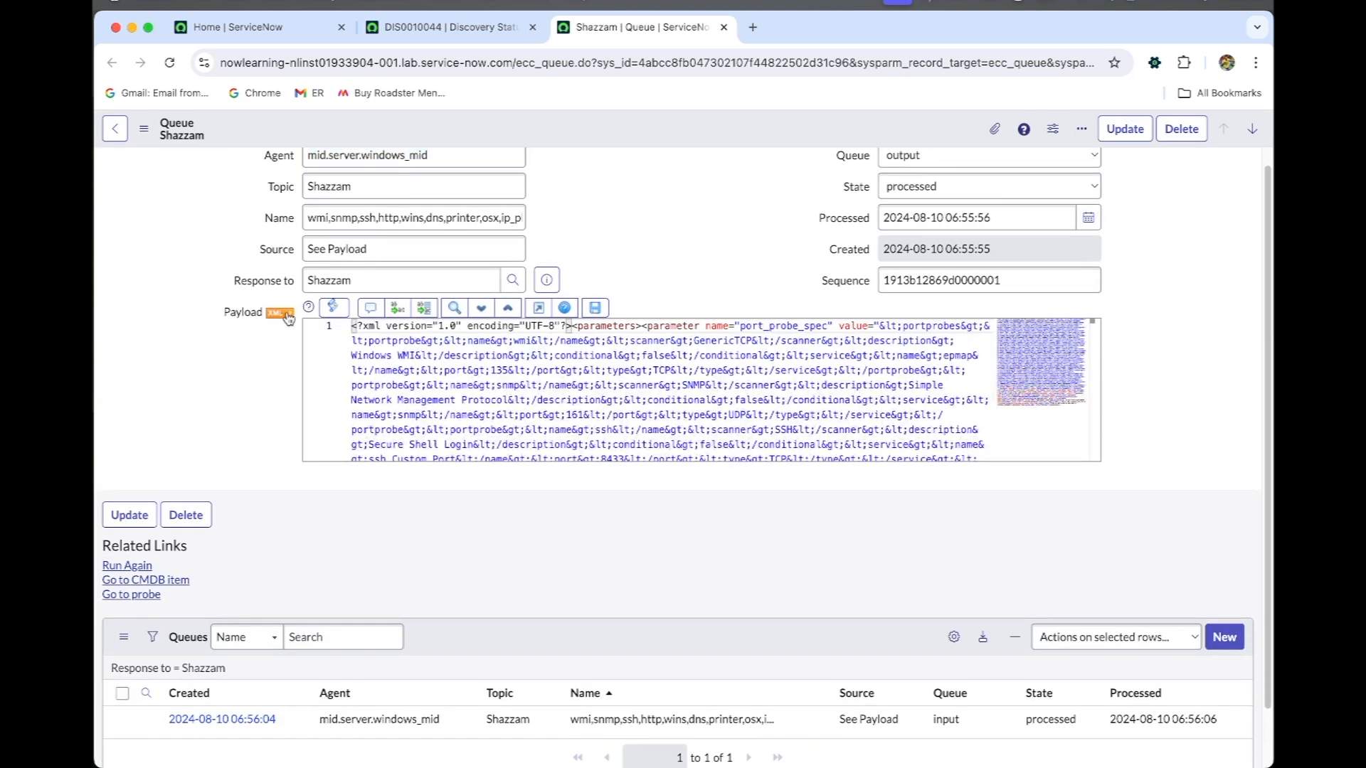
# - Examine the IP range parameter in the formatted XML payload of the 06:55:55 Shazzam output record, then close the payload window
pyautogui.scroll(-10, 276, 371)
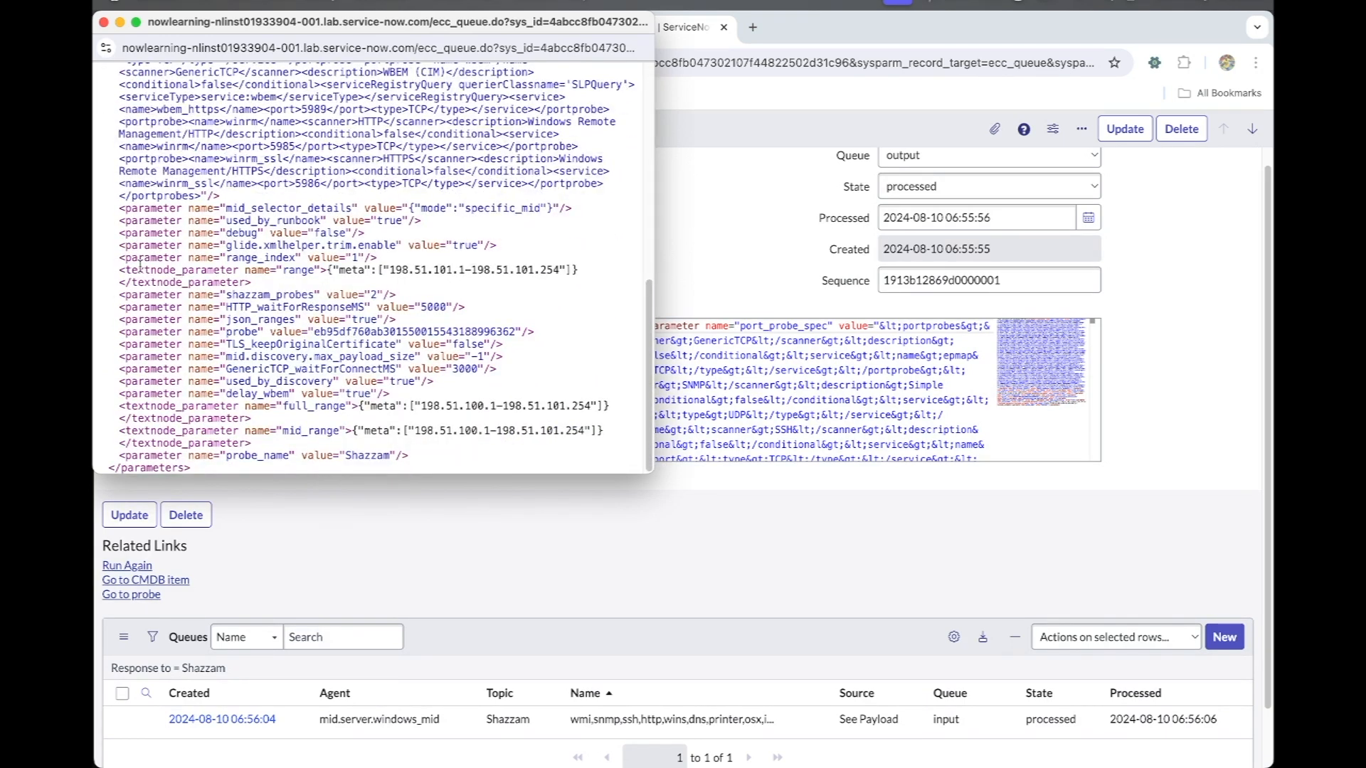
pyautogui.moveTo(125, 270); pyautogui.dragTo(331, 271)
pyautogui.click(449, 271)
pyautogui.click(104, 26)
# - Open the Shazzam output queue record created at 06:55:45 in a new browser tab and examine the range parameters in its XML payload
pyautogui.click(444, 27)
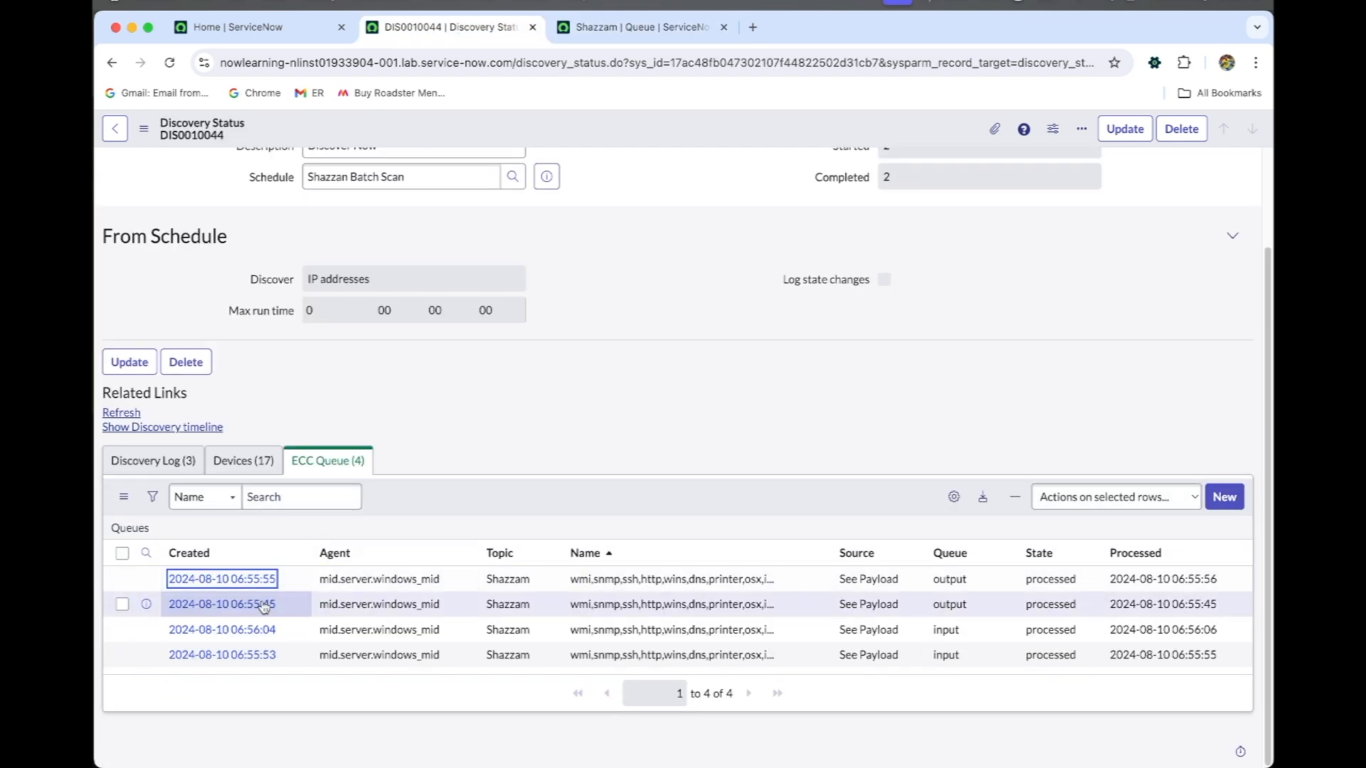
pyautogui.keyDown('super'); pyautogui.click(260, 607); pyautogui.keyUp('super')
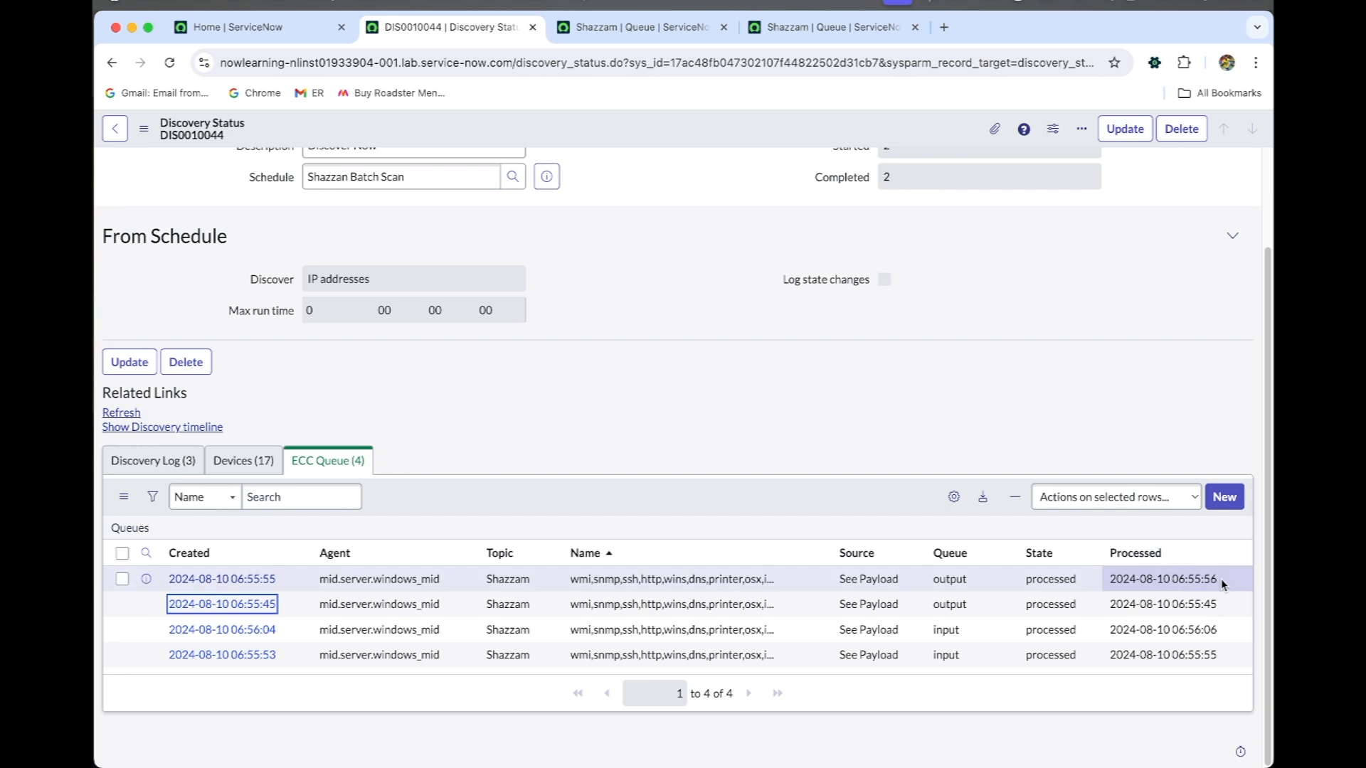
pyautogui.click(823, 35)
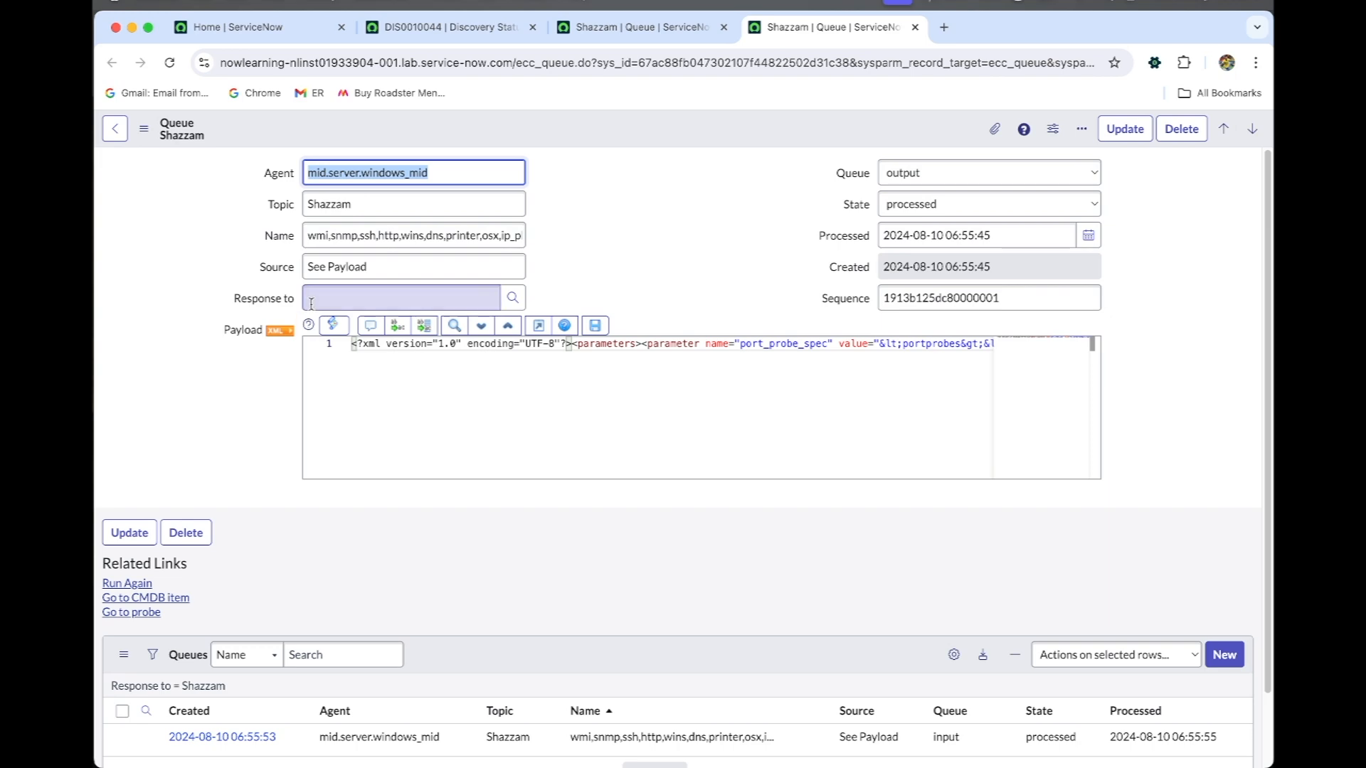
pyautogui.click(278, 331)
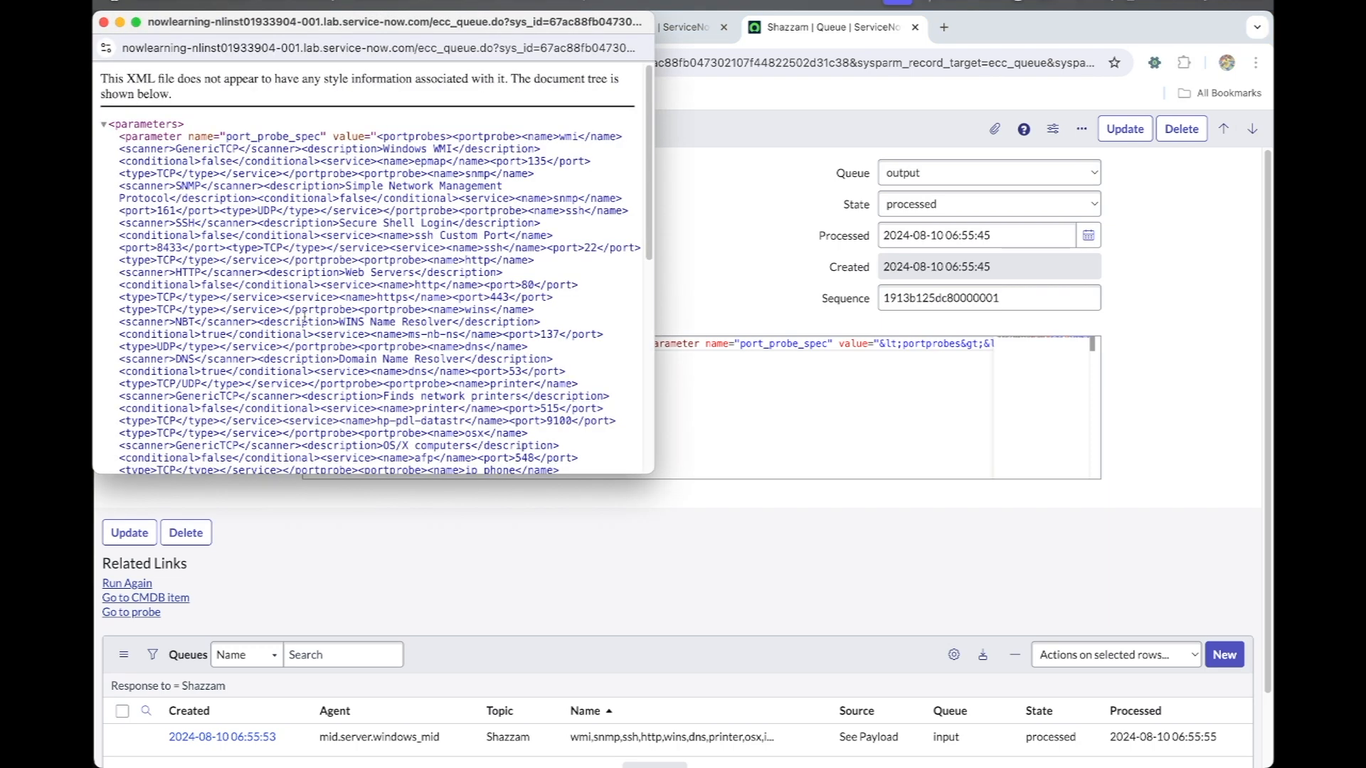
pyautogui.scroll(-10, 352, 299)
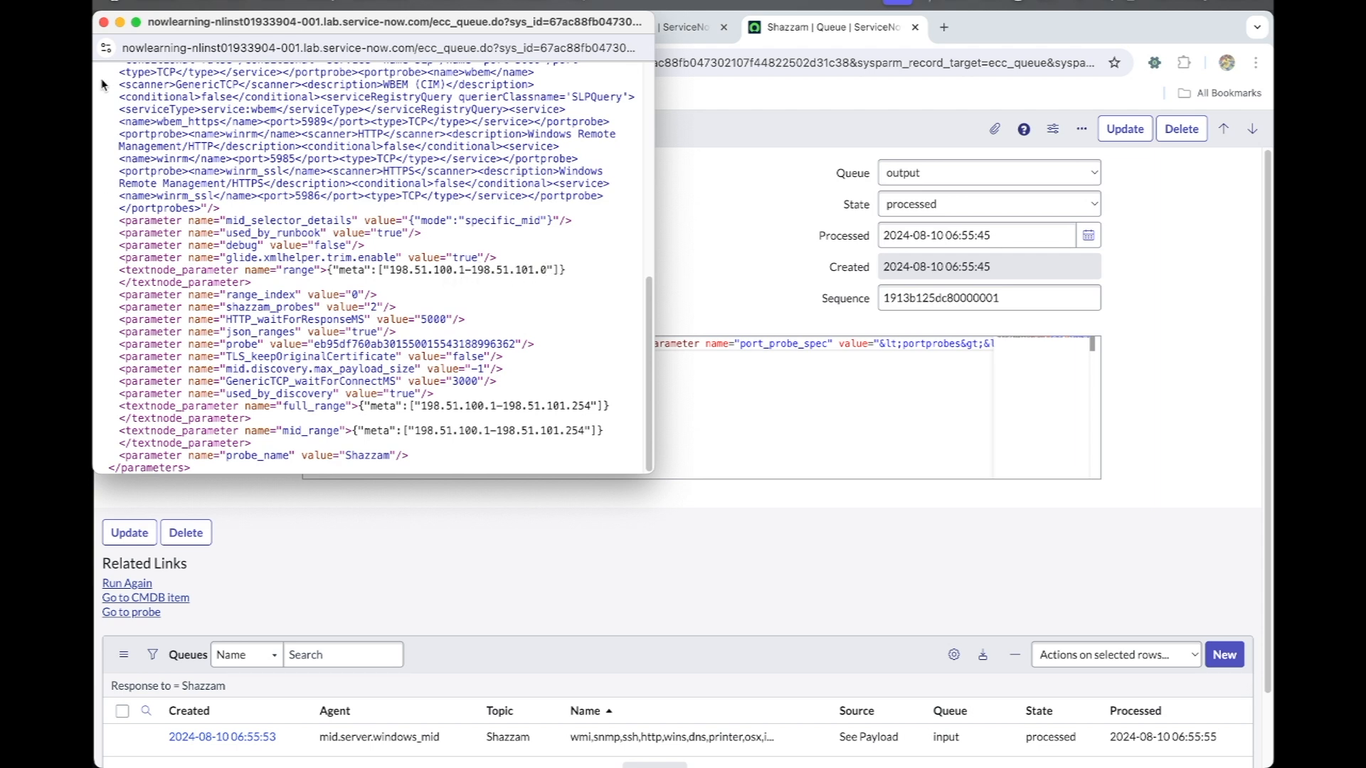
pyautogui.click(103, 25)
# - Return to the 06:55:55 Shazzam output record and recheck the range parameters in its XML payload against the 06:55:45 record
pyautogui.click(624, 28)
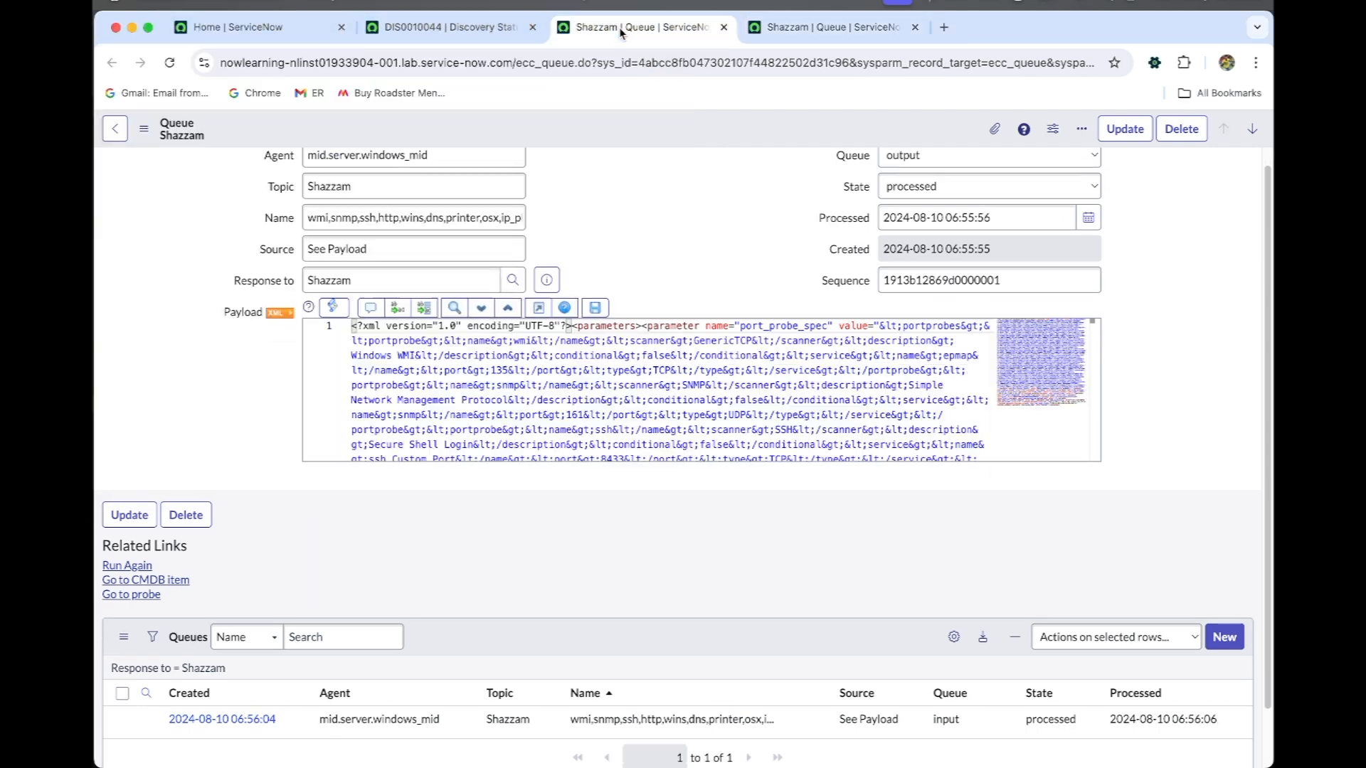
pyautogui.click(276, 319)
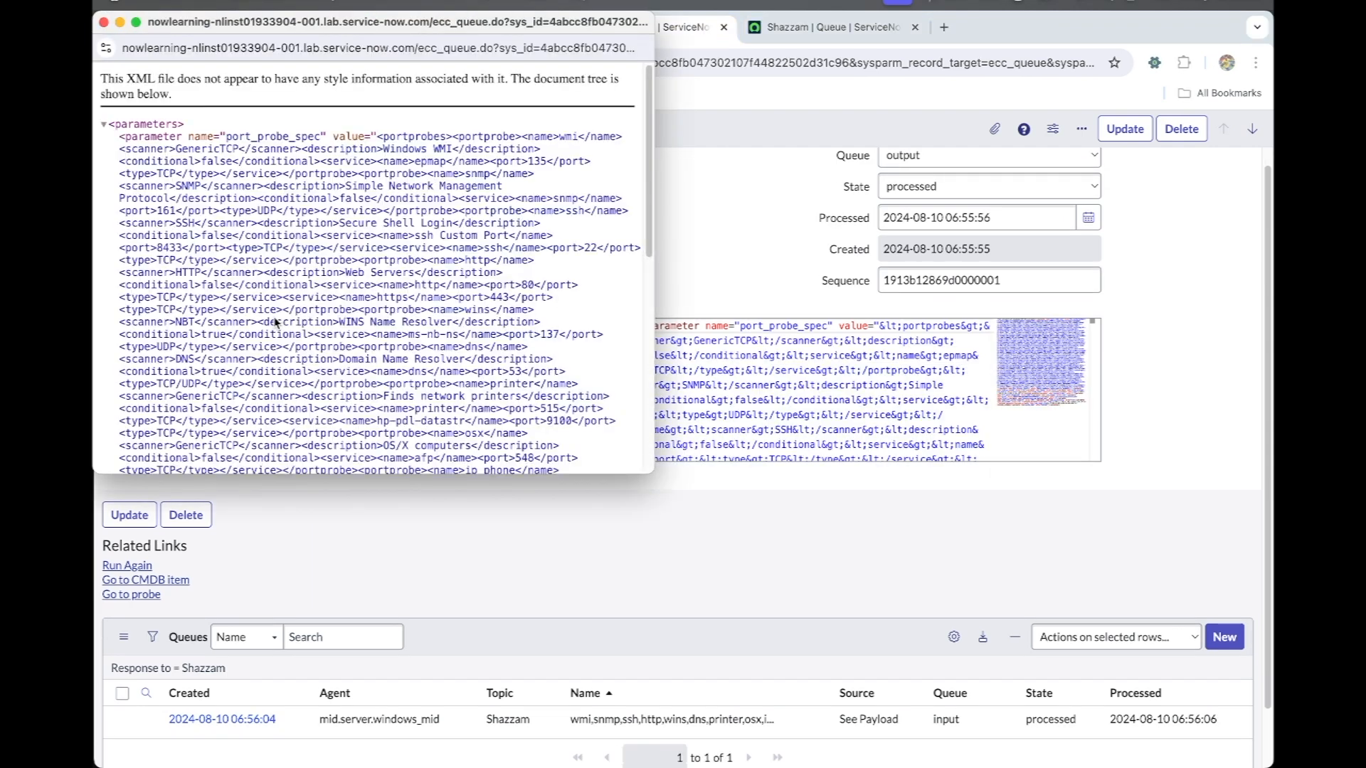
pyautogui.scroll(-10, 382, 306)
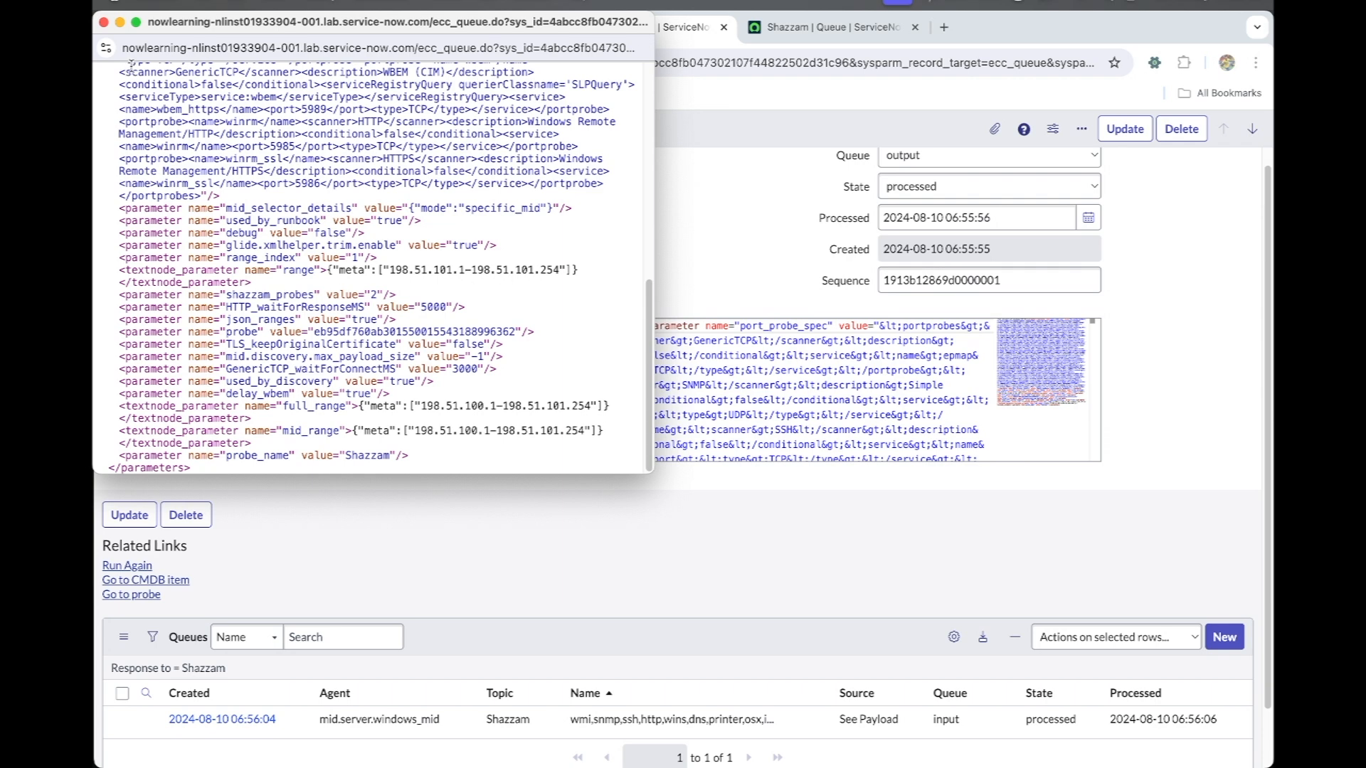
pyautogui.click(103, 22)
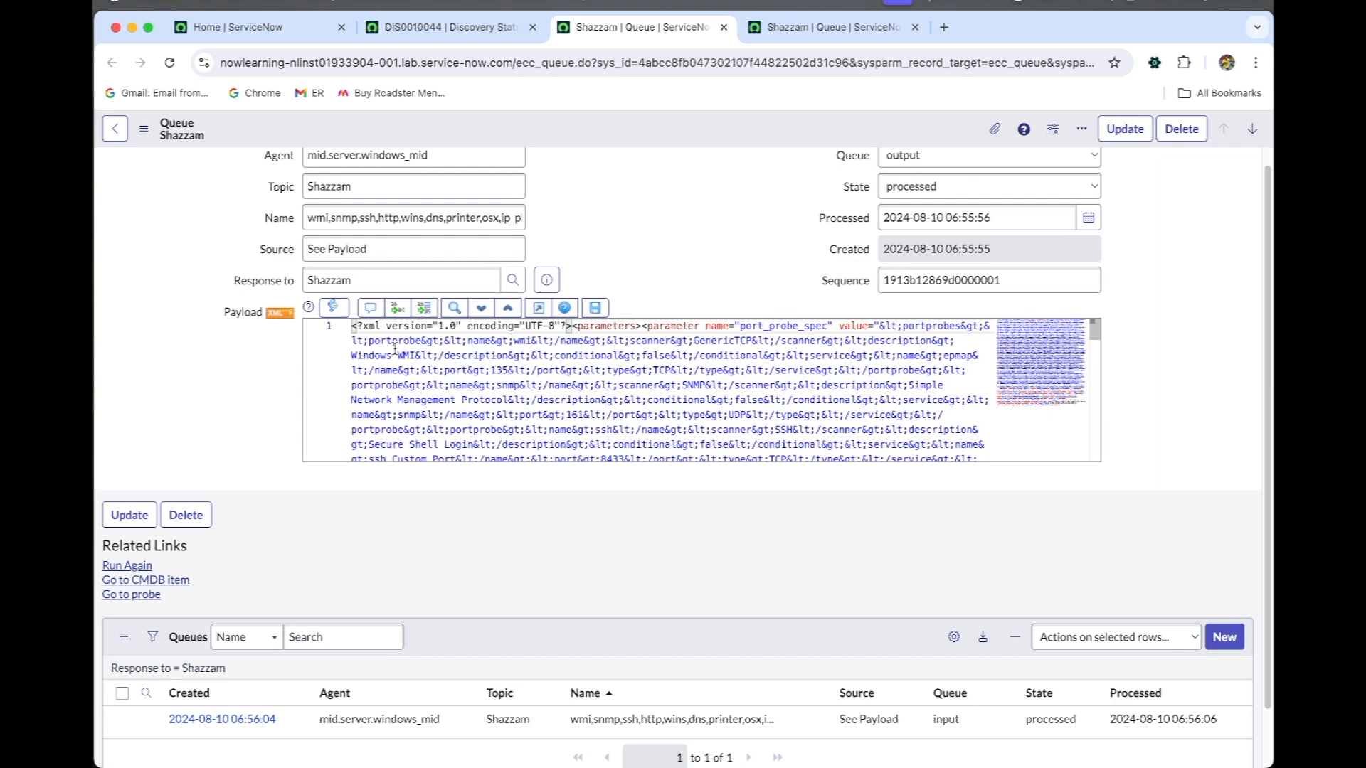
pyautogui.scroll(-1, 308, 355)
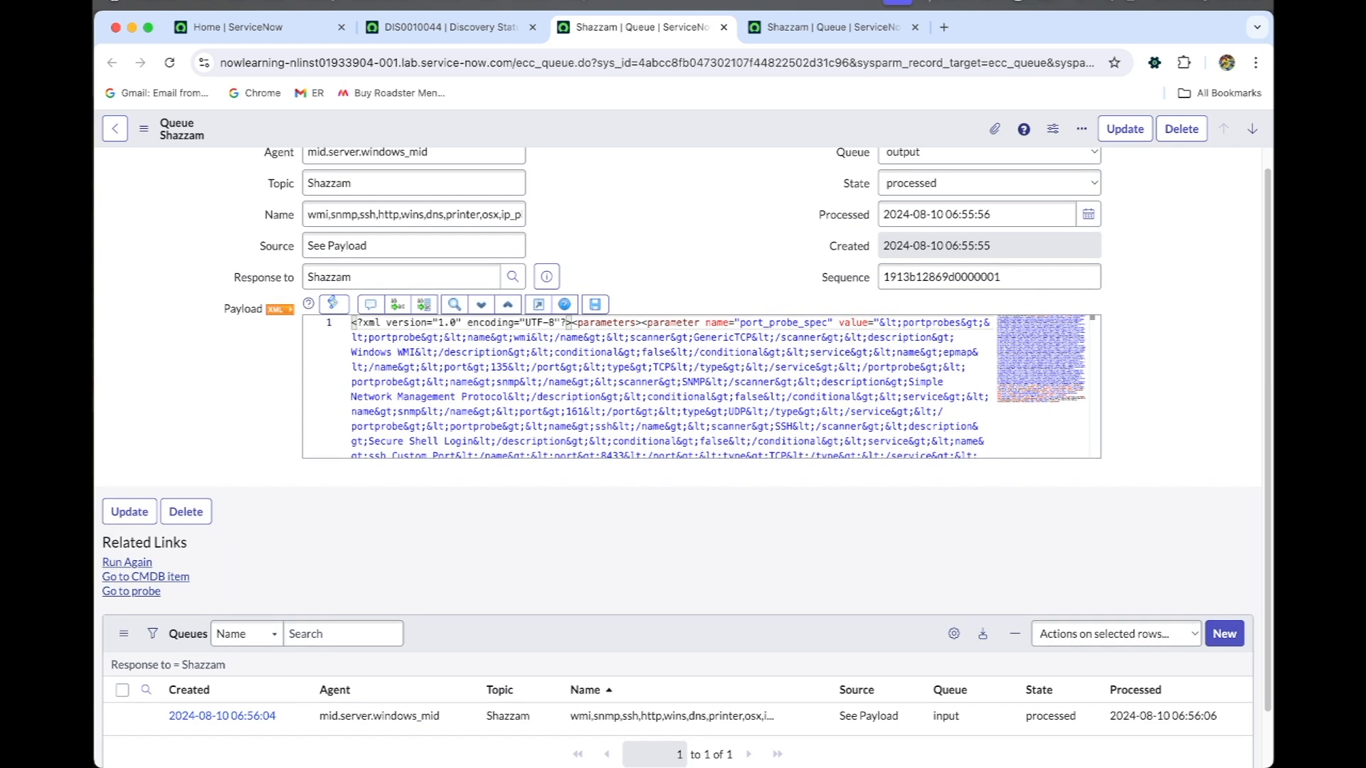